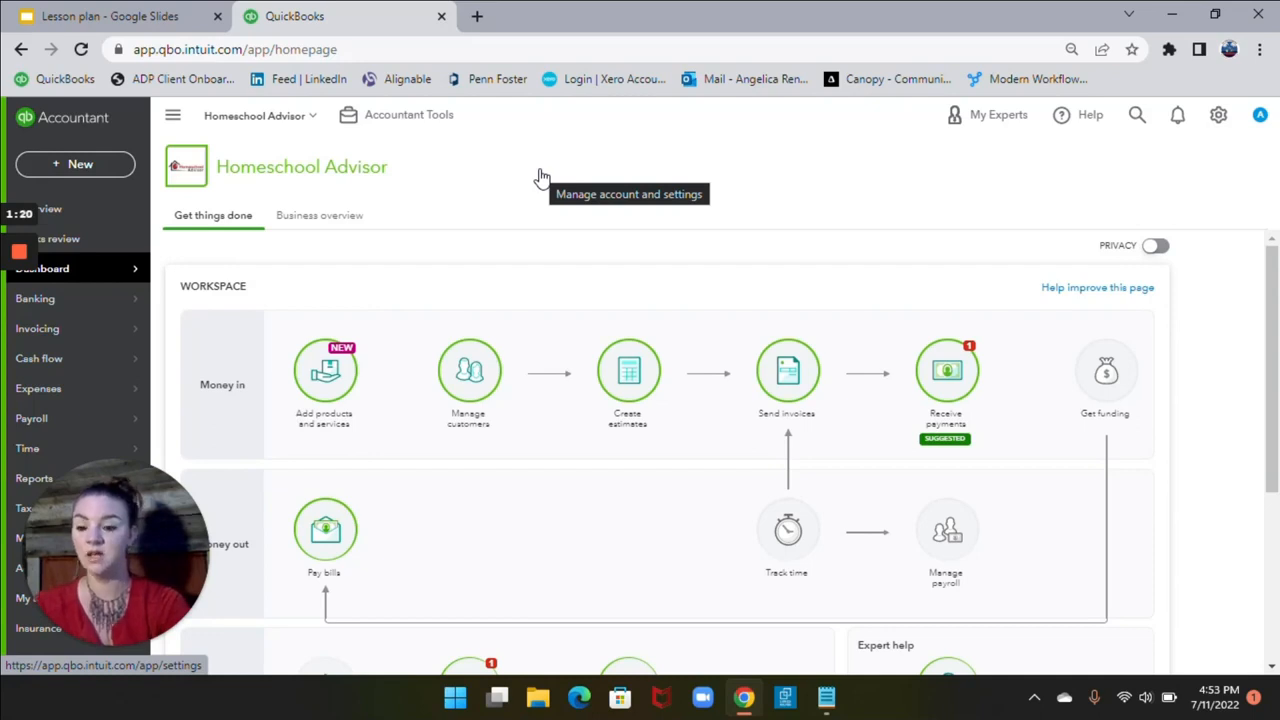
Open the sales tax center, dismiss the upgrade notice, and review the tax agencies and custom rates in the sales tax settings
{"action": "left_click_drag", "start_coordinate": [120, 557], "coordinate": [1165, 120]}
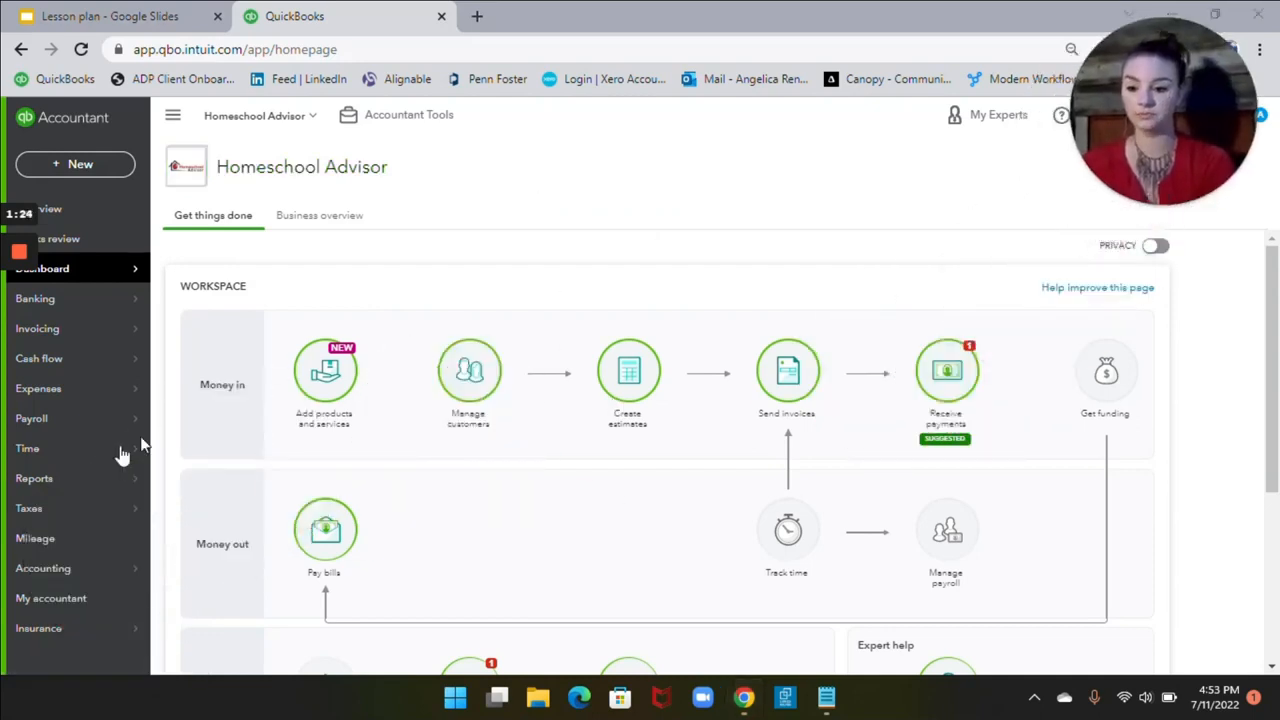
{"action": "mouse_move", "coordinate": [82, 508]}
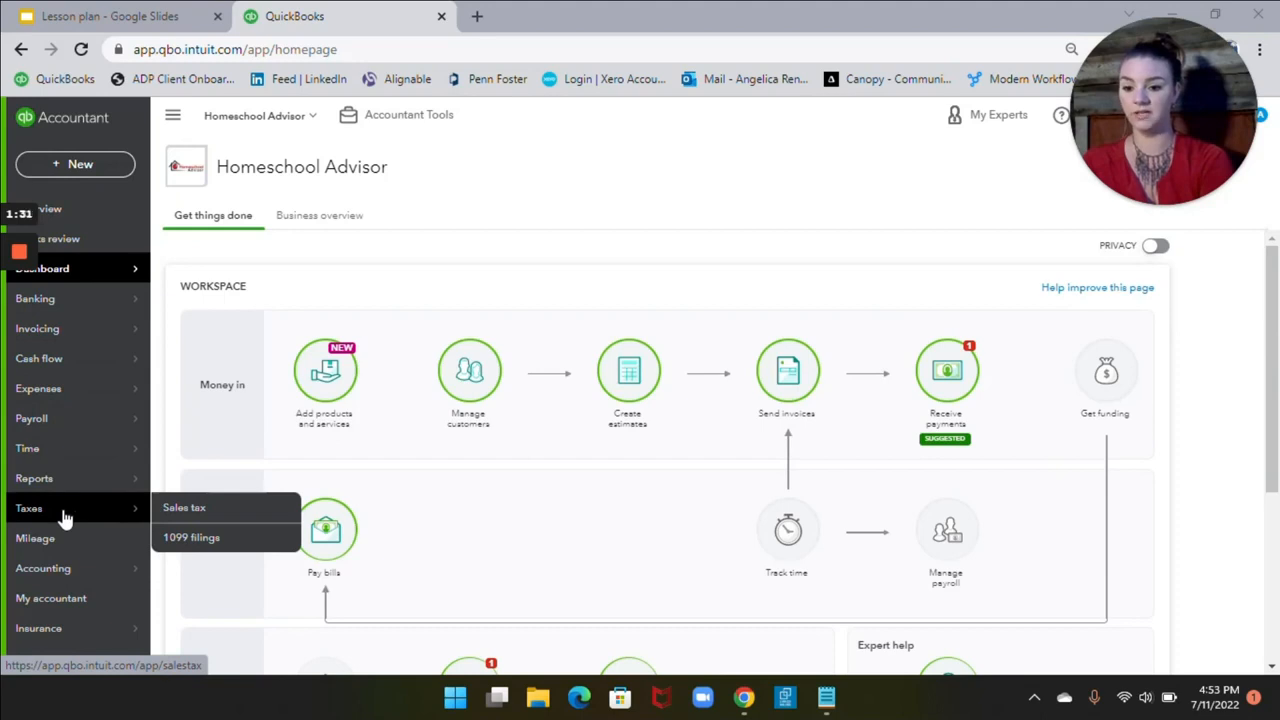
{"action": "left_click", "coordinate": [176, 518]}
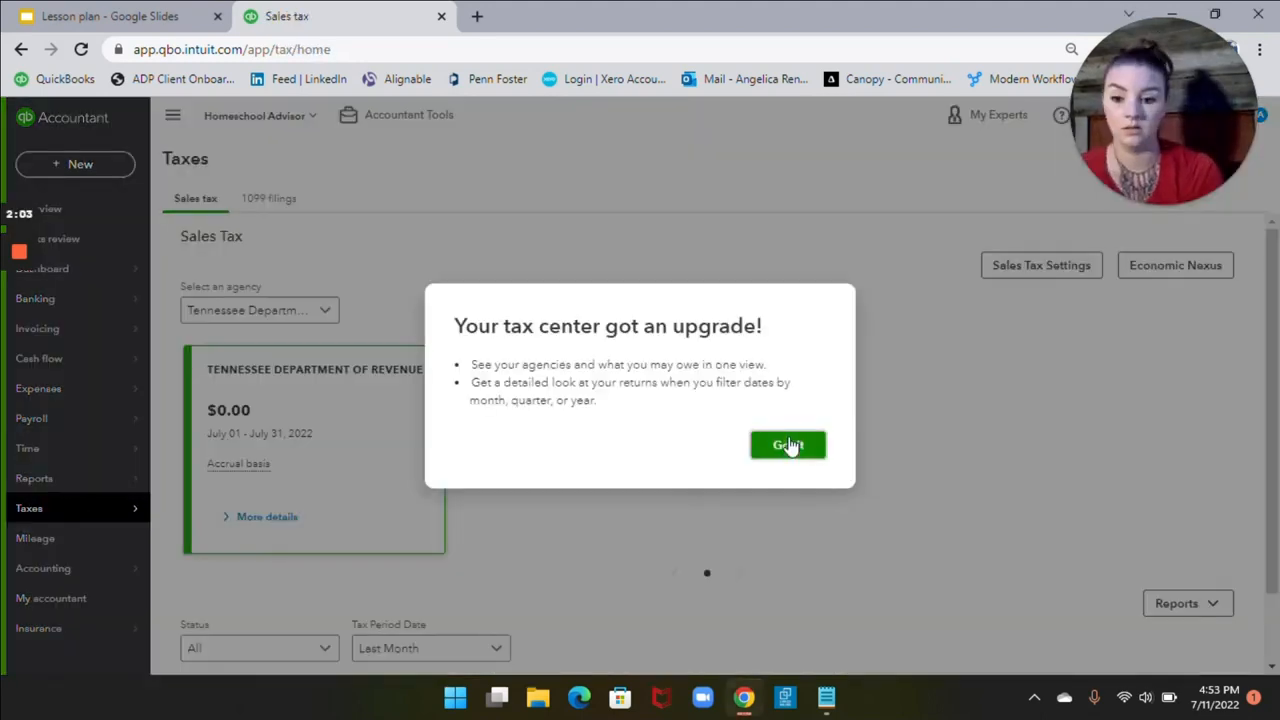
{"action": "left_click", "coordinate": [789, 446]}
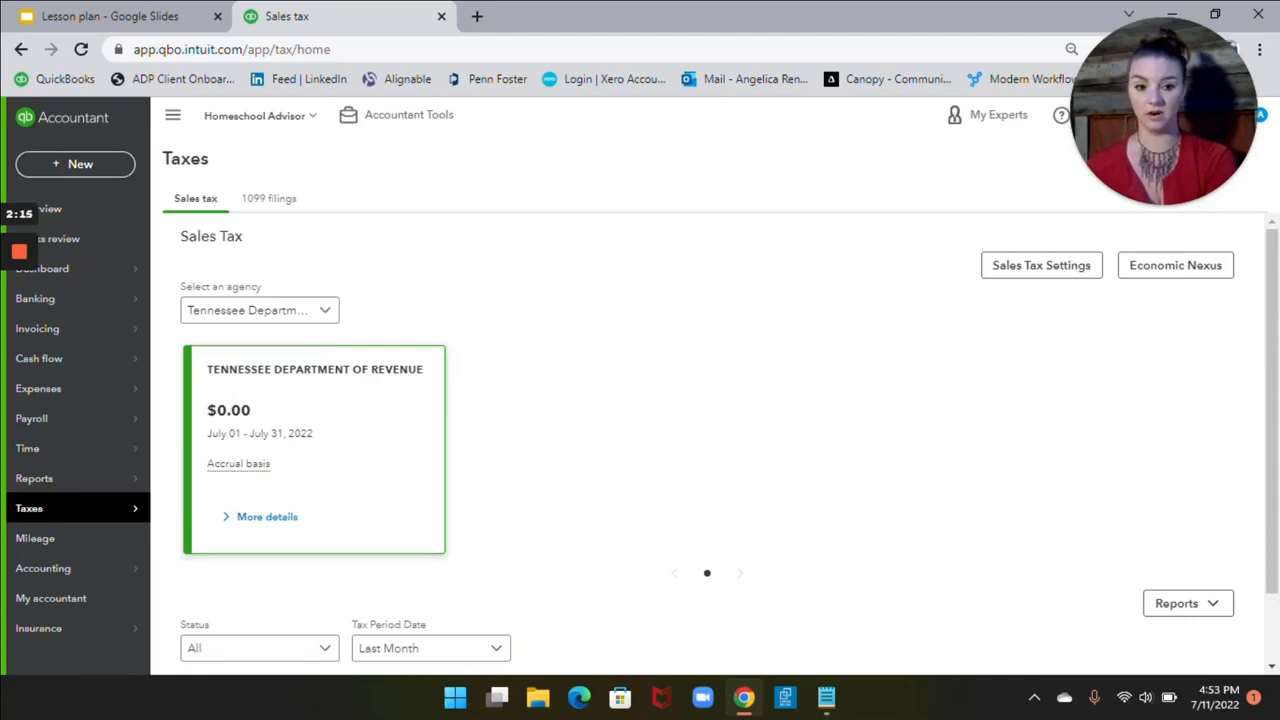
{"action": "left_click", "coordinate": [1057, 277]}
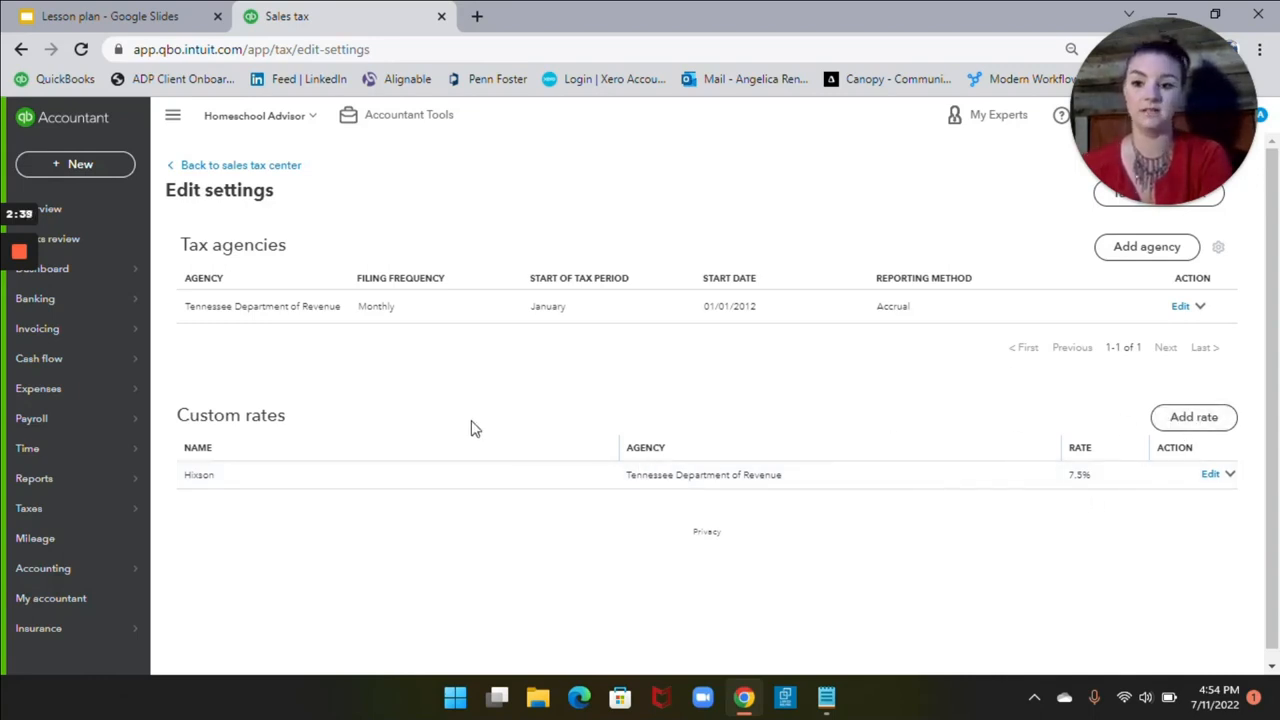
{"action": "left_click", "coordinate": [287, 168]}
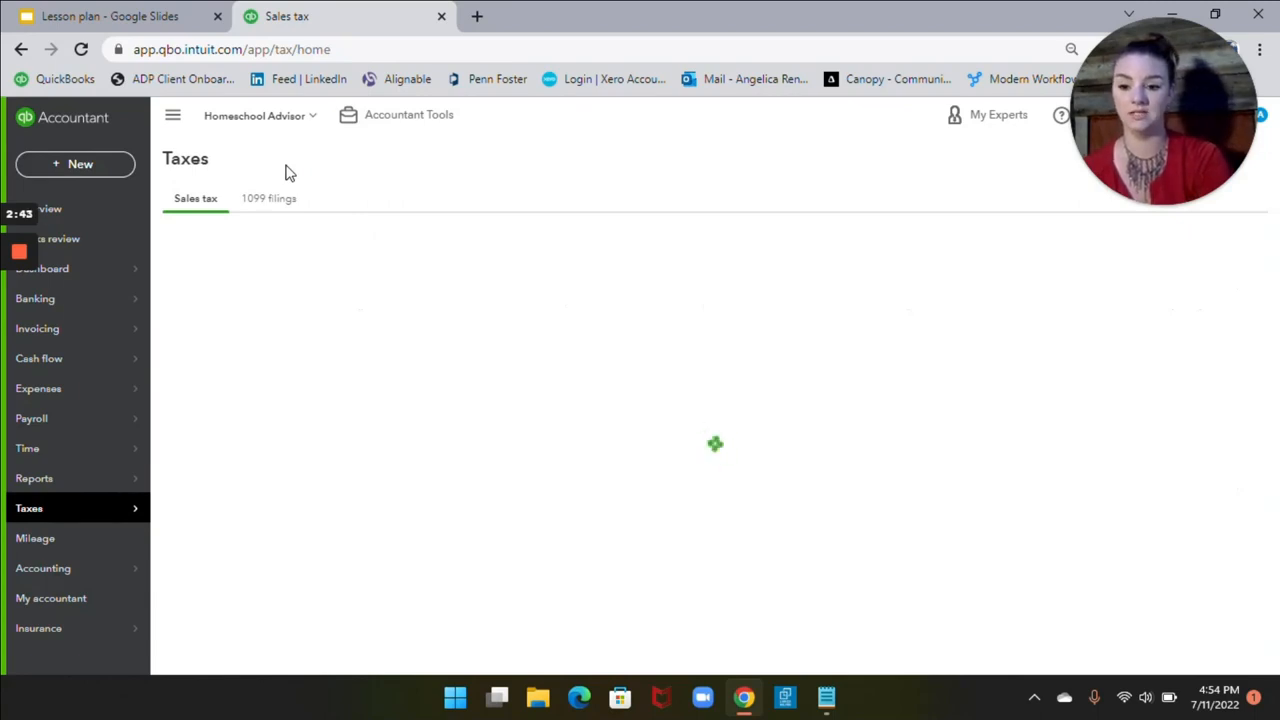
Create a new invoice for the customer Practice
{"action": "mouse_move", "coordinate": [97, 337]}
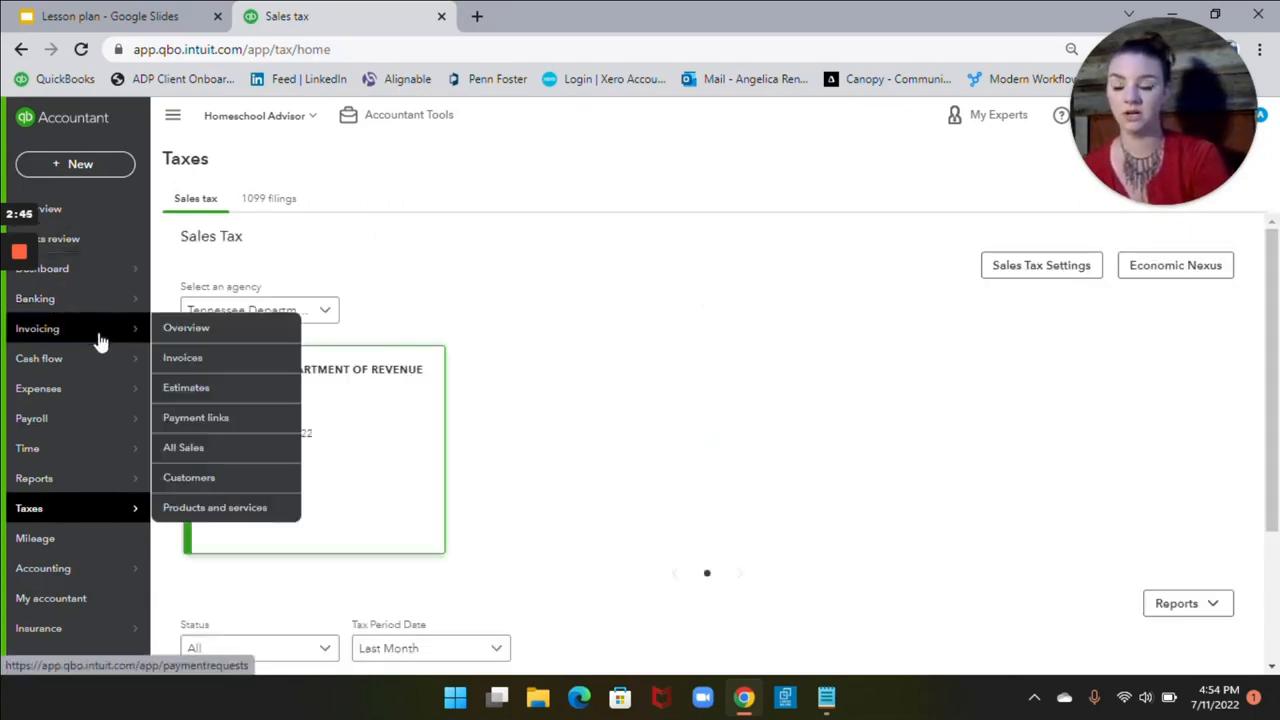
{"action": "left_click", "coordinate": [210, 359]}
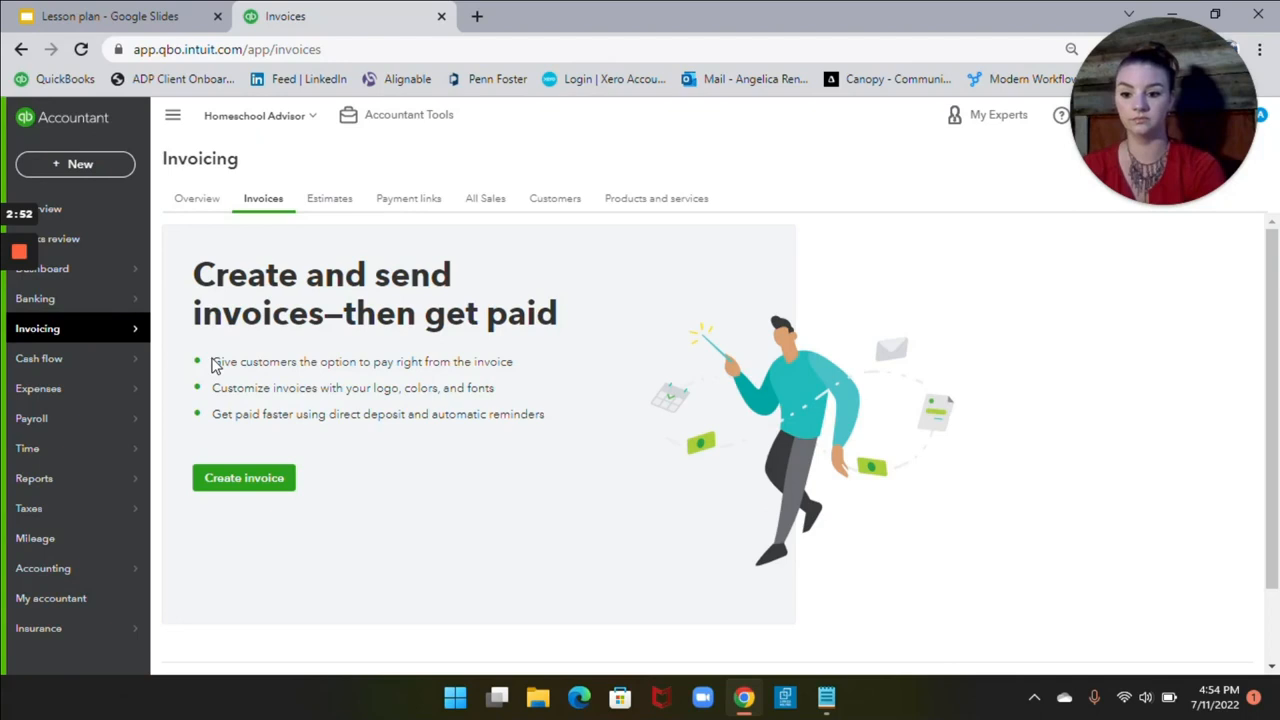
{"action": "left_click", "coordinate": [248, 476]}
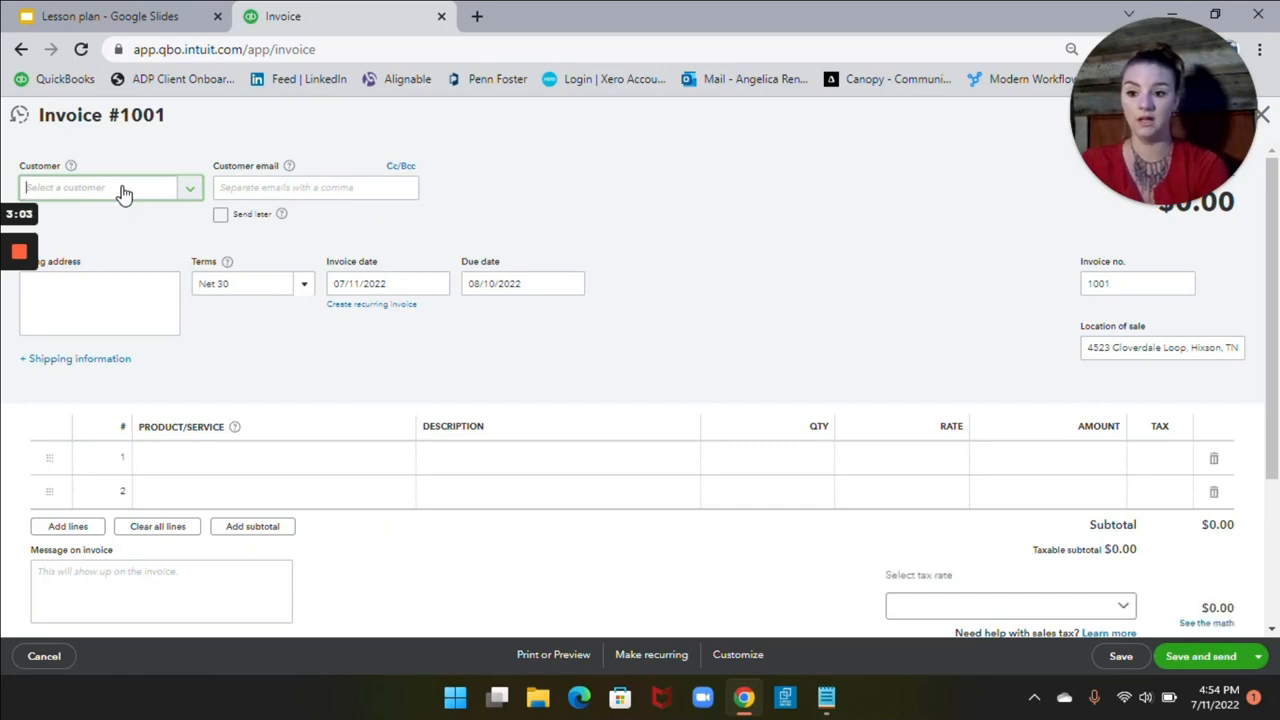
{"action": "left_click", "coordinate": [123, 192]}
{"action": "type", "text": "pr"}
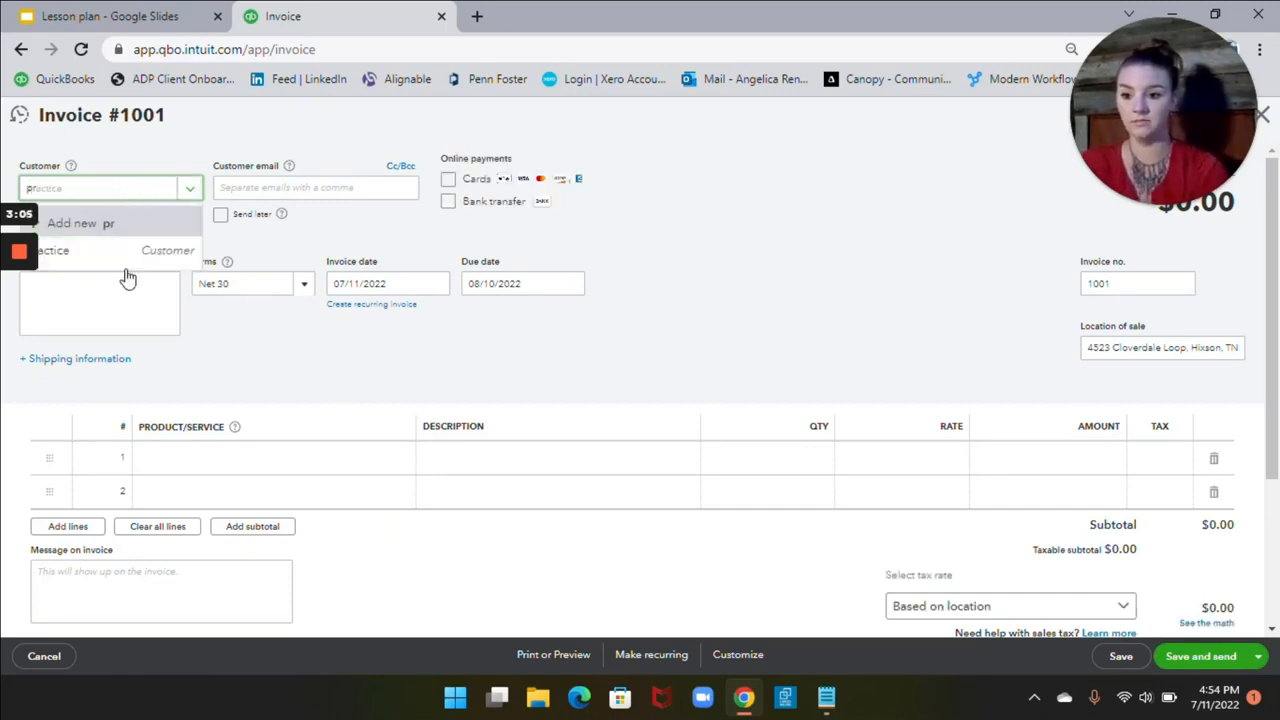
{"action": "left_click", "coordinate": [110, 251]}
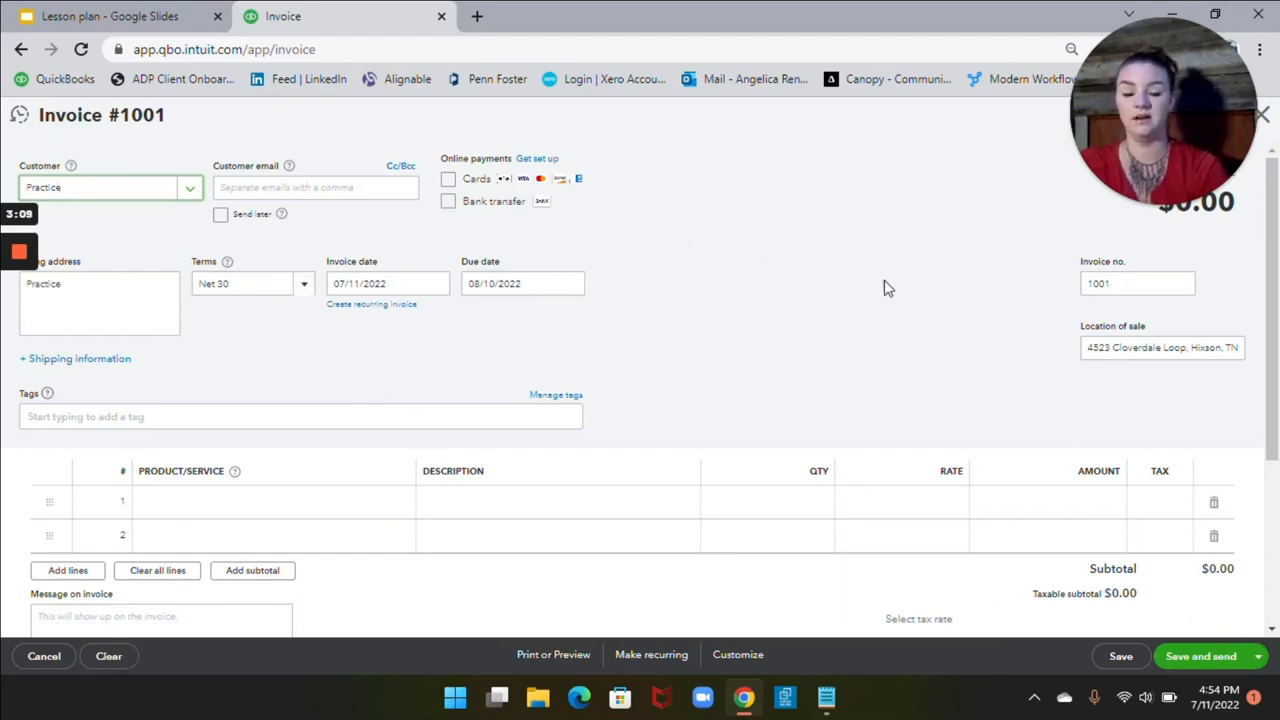
Add Homeschooling as the first product line of the invoice and mark that line as taxable
{"action": "left_click", "coordinate": [327, 513]}
{"action": "left_click", "coordinate": [327, 513]}
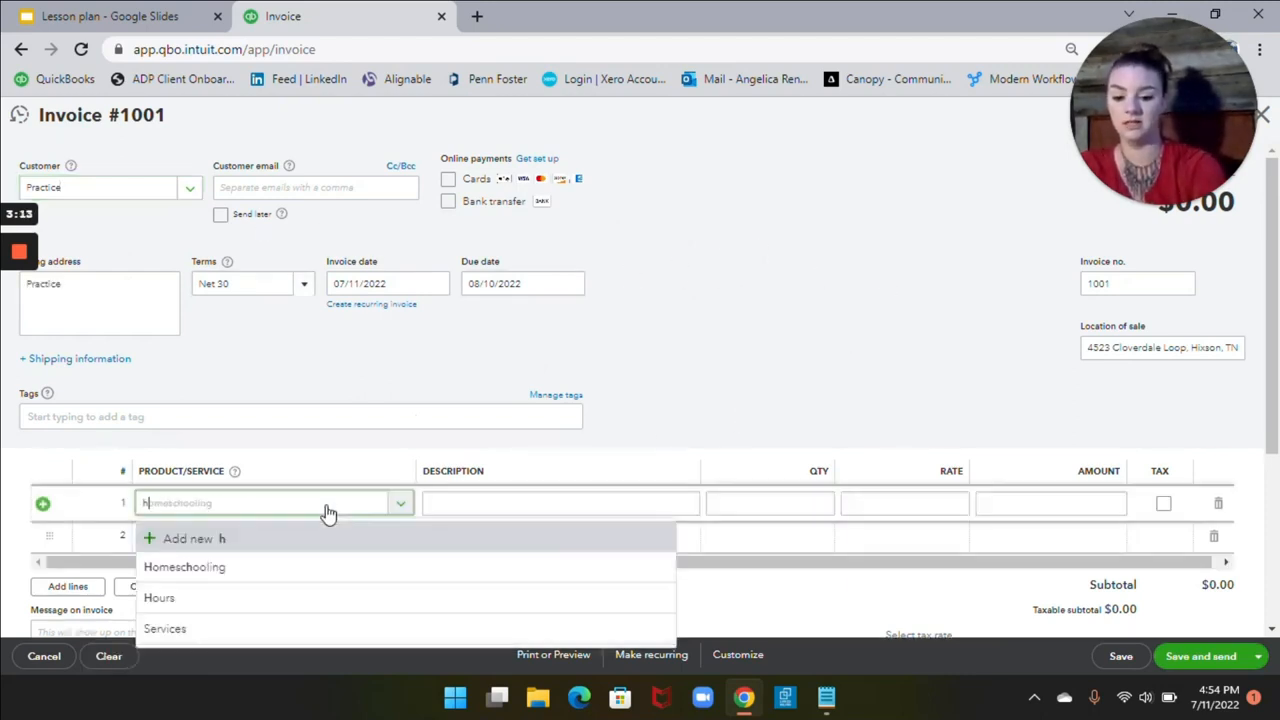
{"action": "type", "text": "ho"}
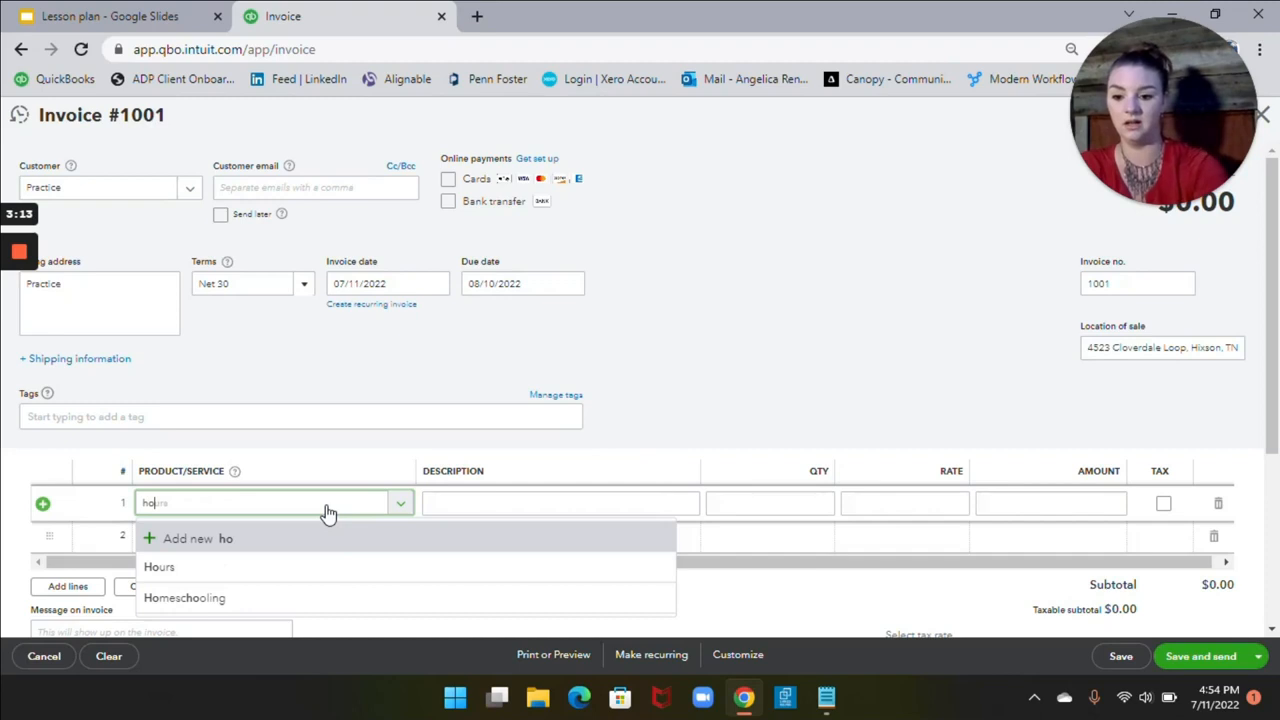
{"action": "left_click", "coordinate": [339, 600]}
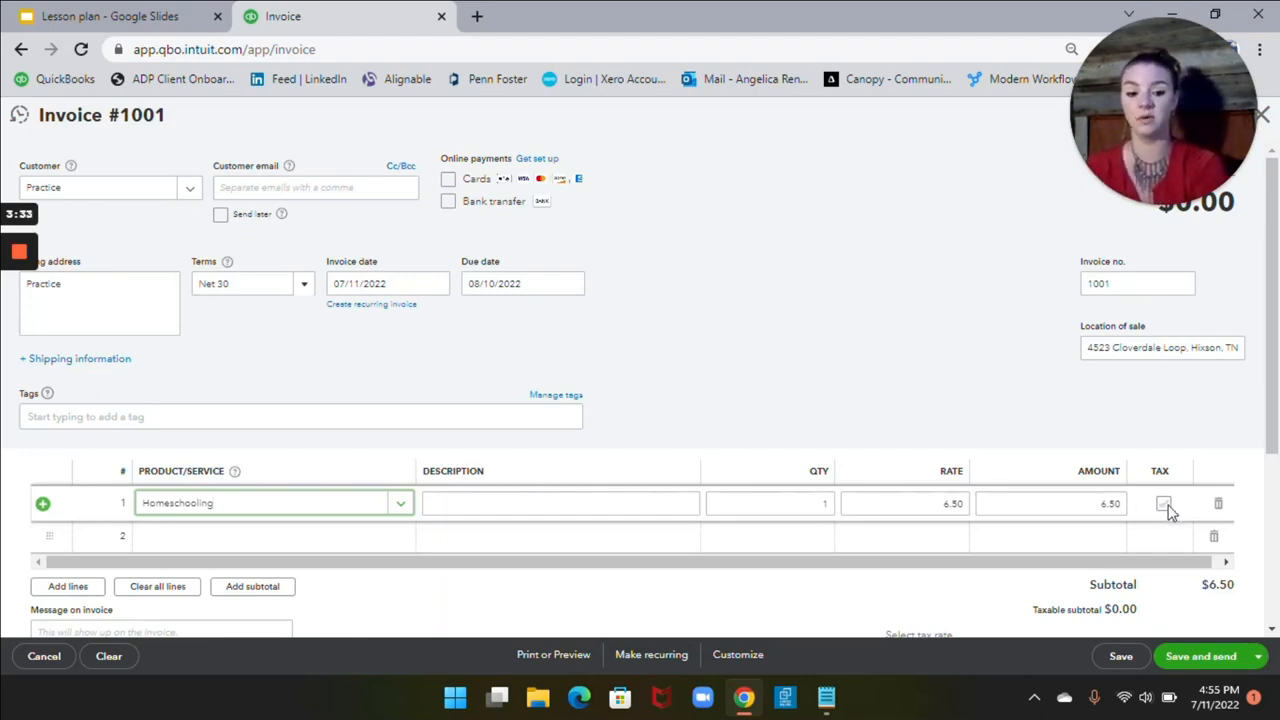
{"action": "left_click", "coordinate": [1164, 505]}
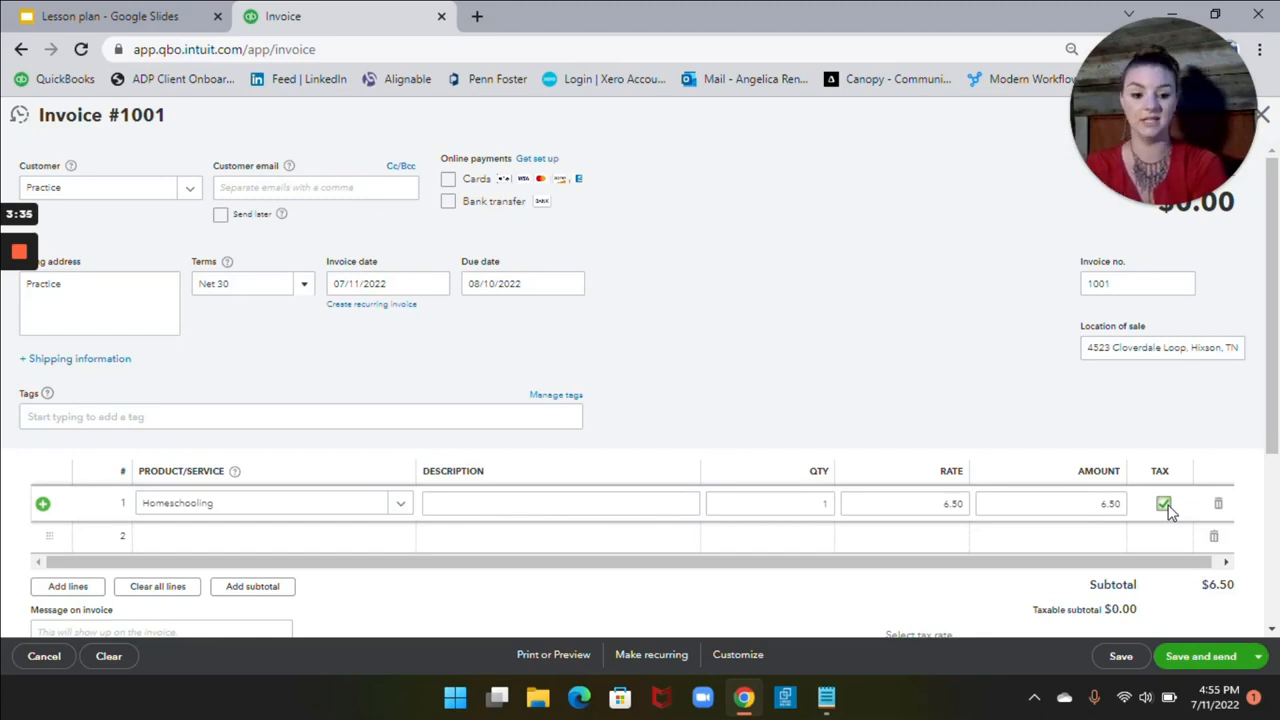
Turn the tax off for the Homeschooling line, check the invoice's tax amount and total, and mark the line taxable again
{"action": "left_click_drag", "start_coordinate": [1270, 445], "coordinate": [1267, 549]}
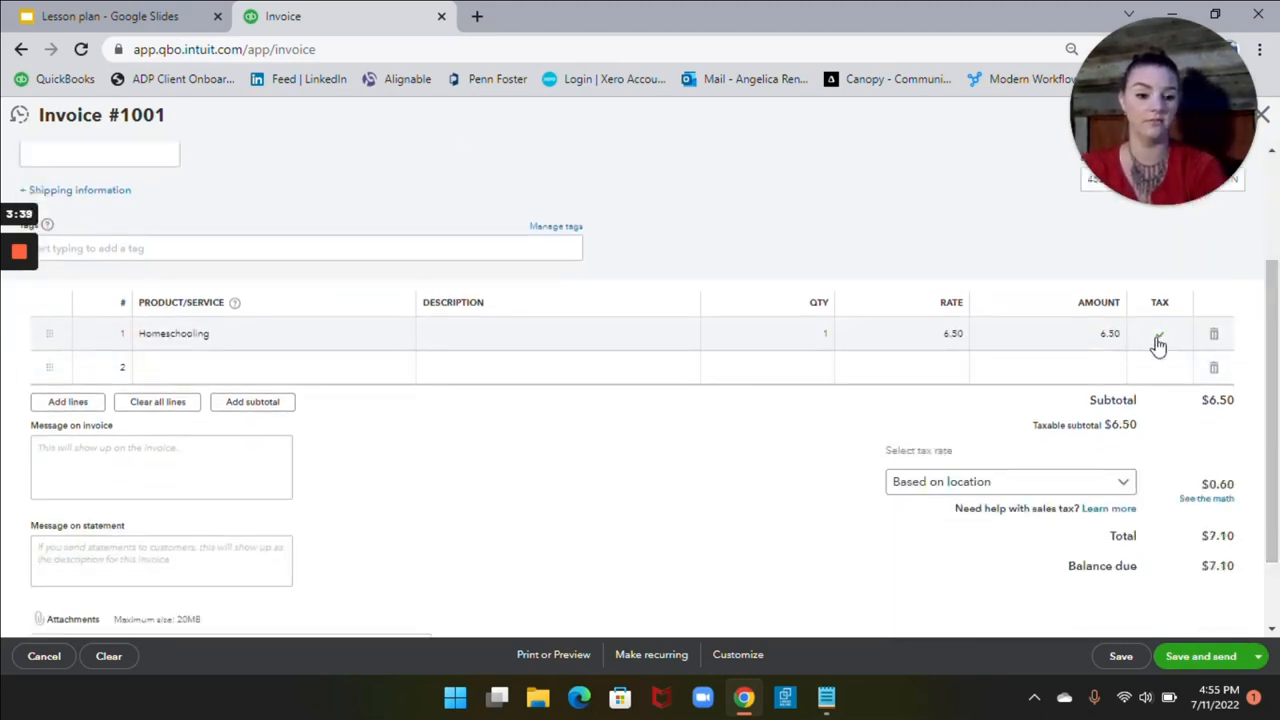
{"action": "left_click", "coordinate": [1158, 345]}
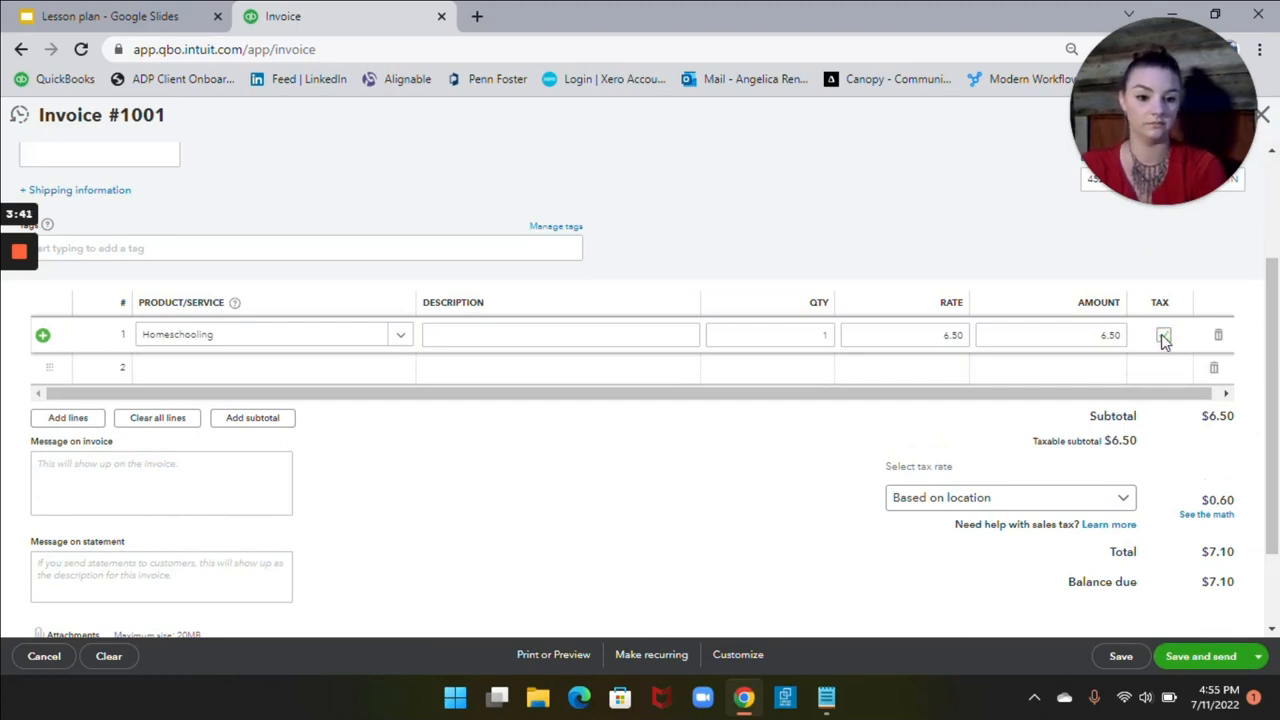
{"action": "left_click", "coordinate": [1163, 337]}
{"action": "left_click", "coordinate": [884, 436]}
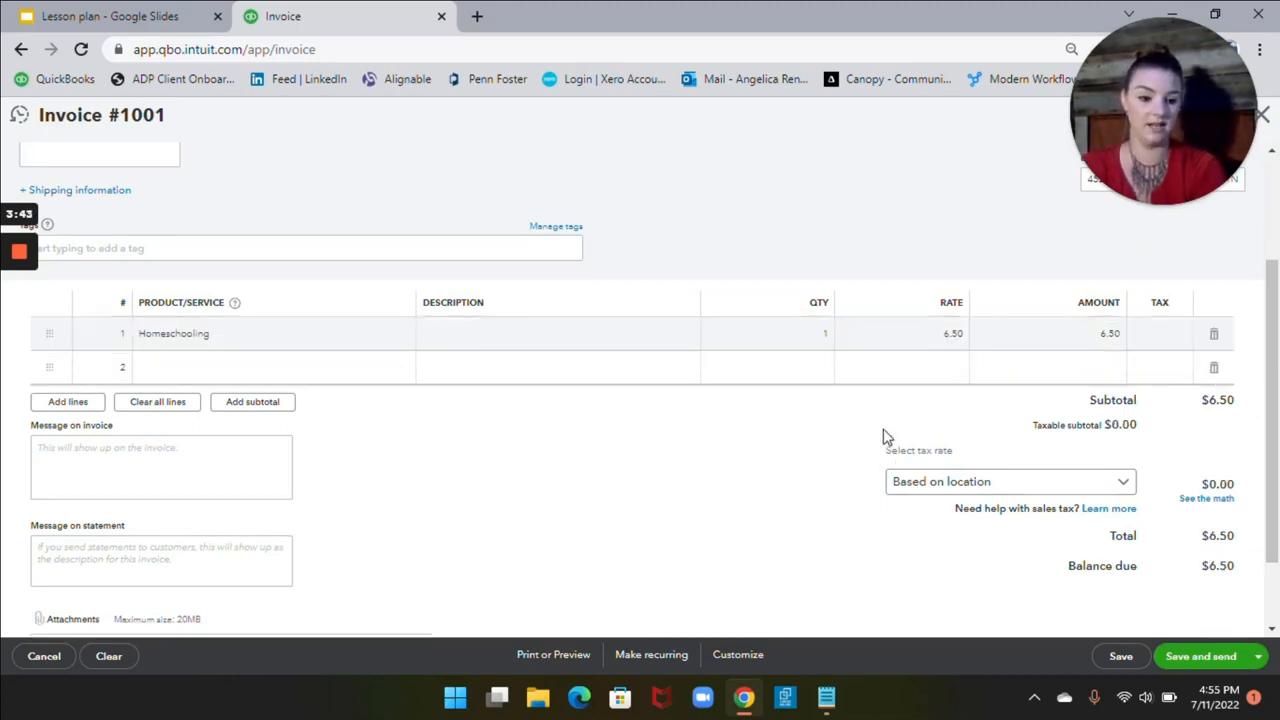
{"action": "left_click", "coordinate": [1162, 343]}
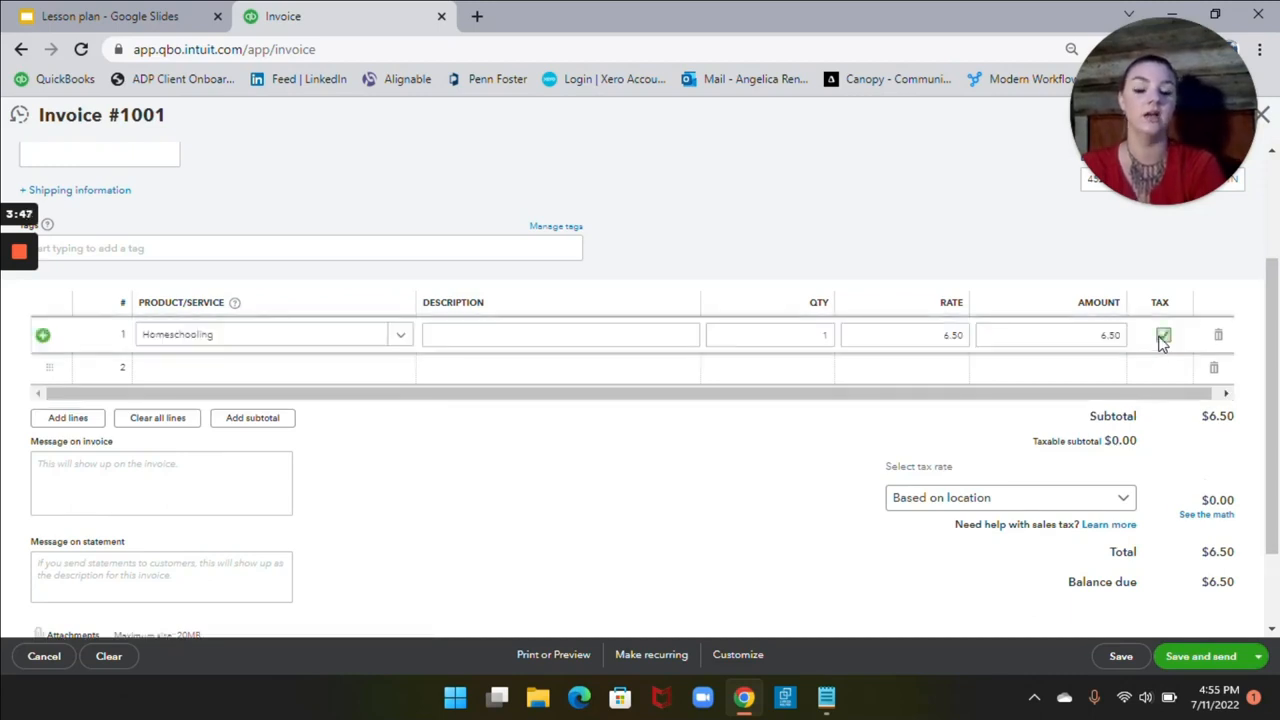
Apply the custom Hixson 7.50% tax rate to the invoice and leave the invoice without saving it
{"action": "left_click", "coordinate": [978, 504]}
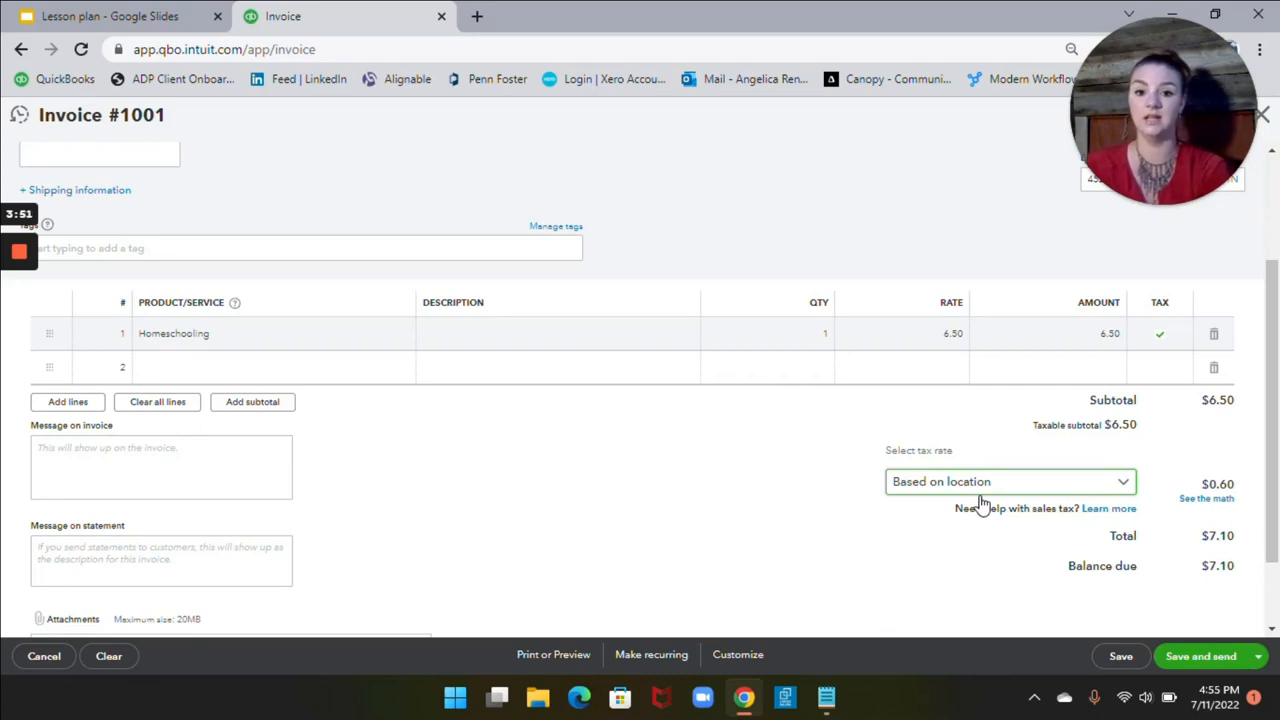
{"action": "left_click", "coordinate": [980, 490]}
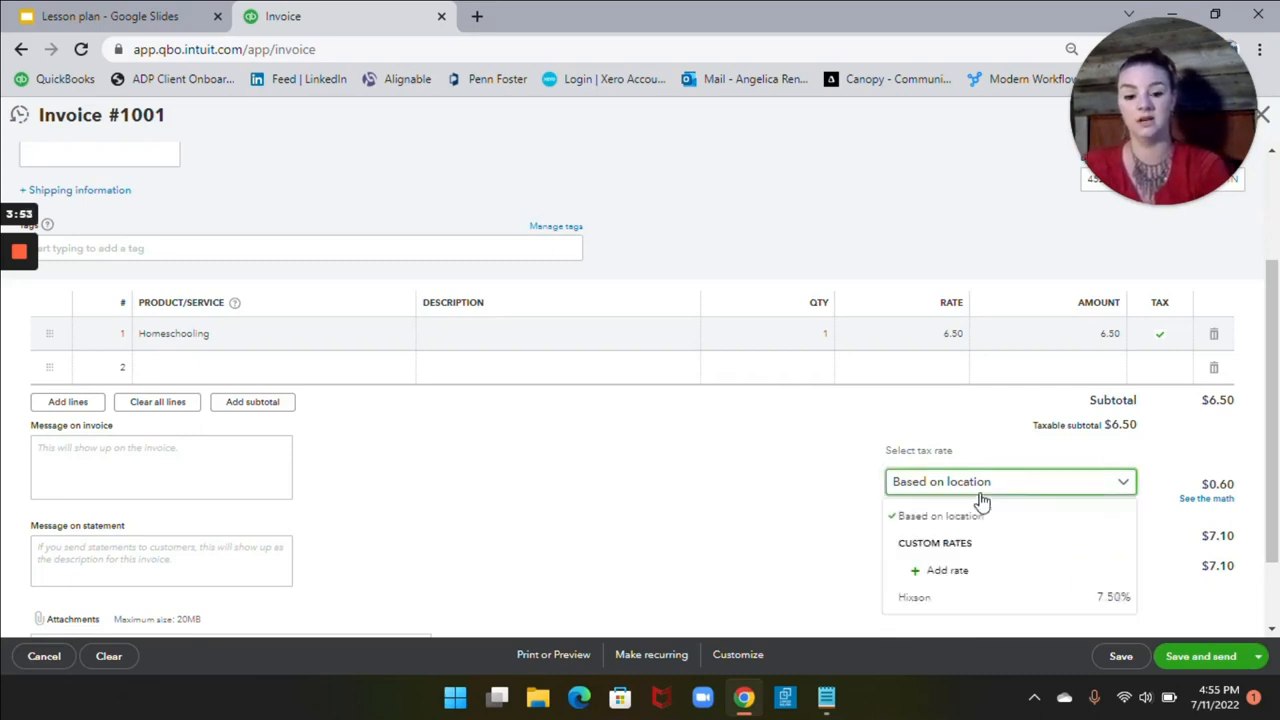
{"action": "left_click", "coordinate": [1022, 598]}
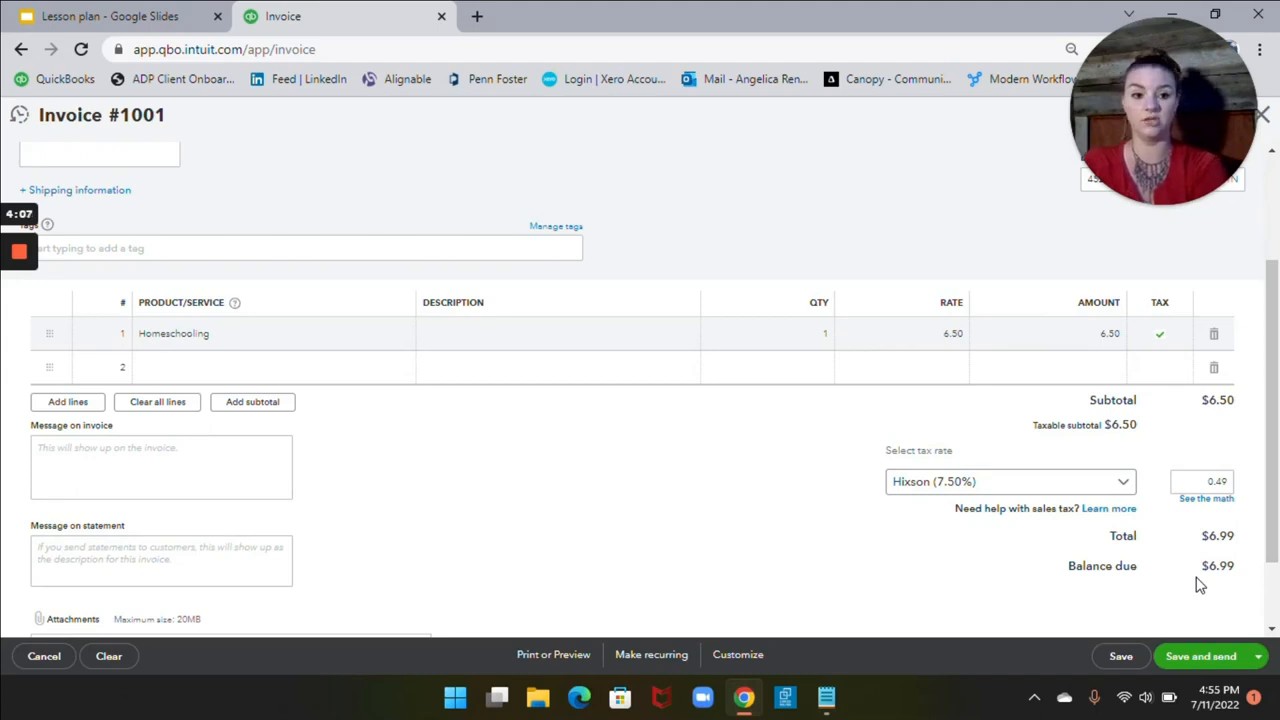
{"action": "left_click", "coordinate": [1264, 118]}
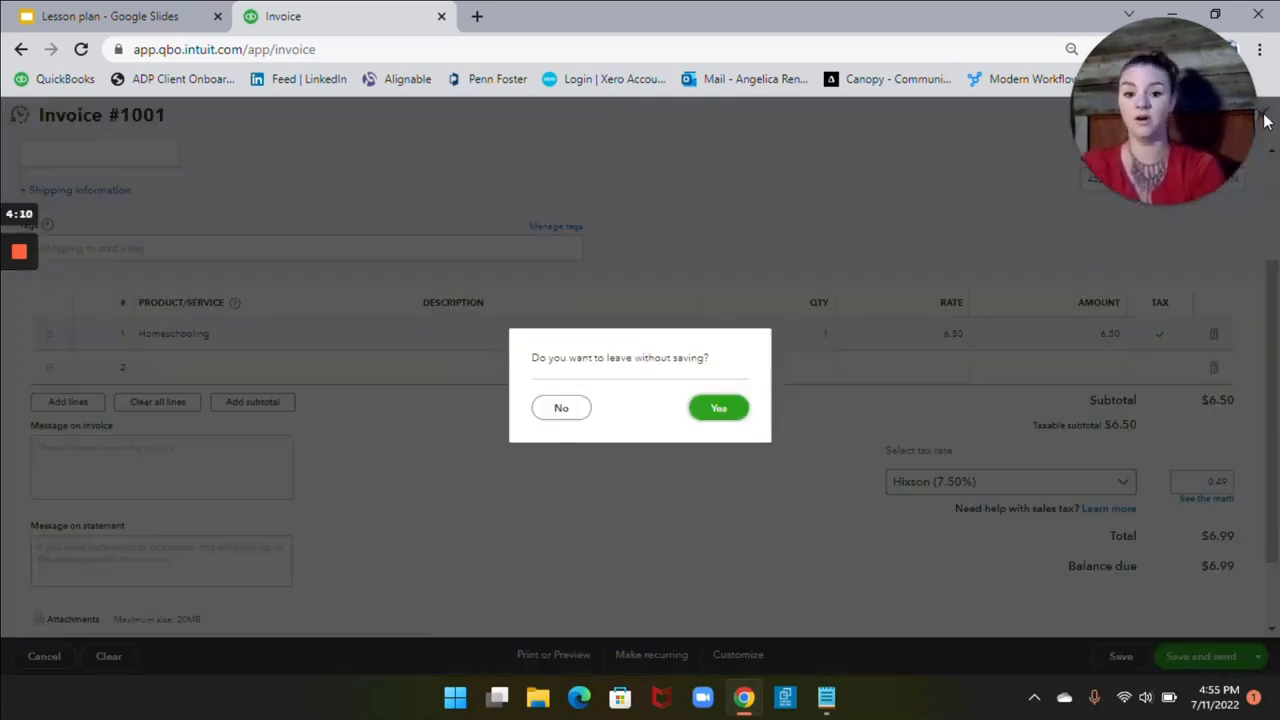
{"action": "left_click", "coordinate": [708, 410]}
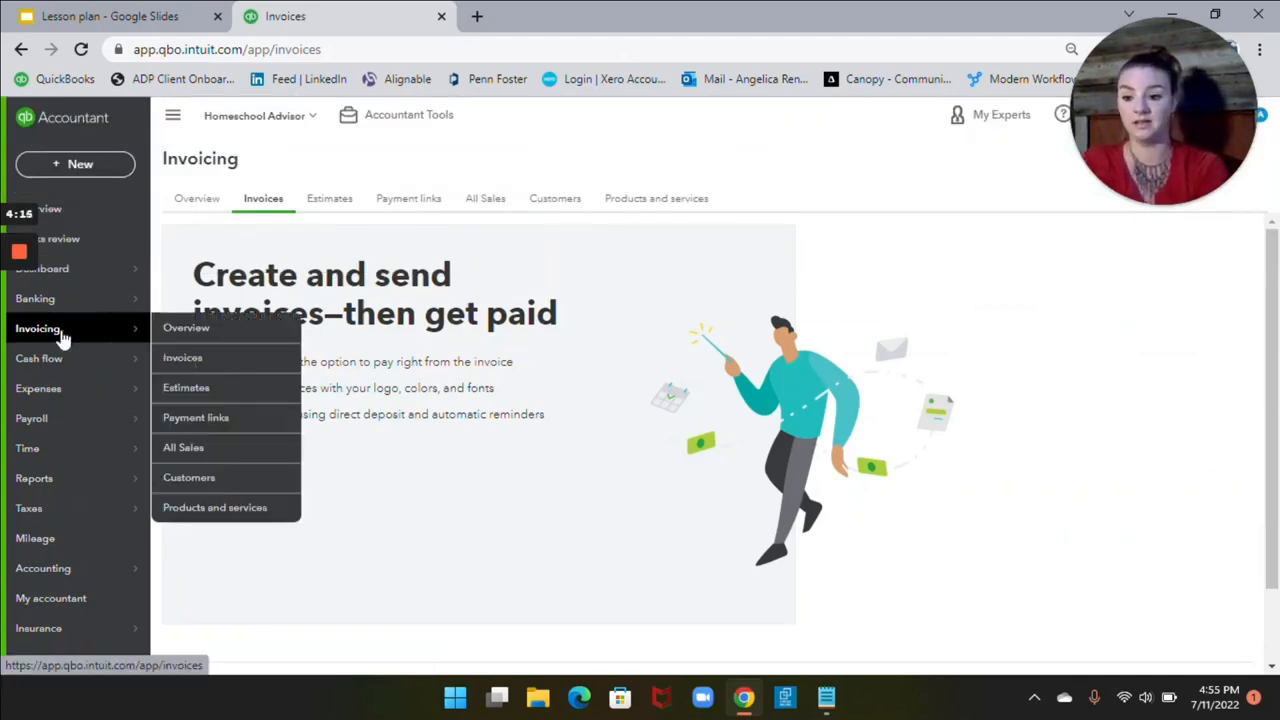
Return to the sales tax center and close the Account and Settings page
{"action": "mouse_move", "coordinate": [94, 510]}
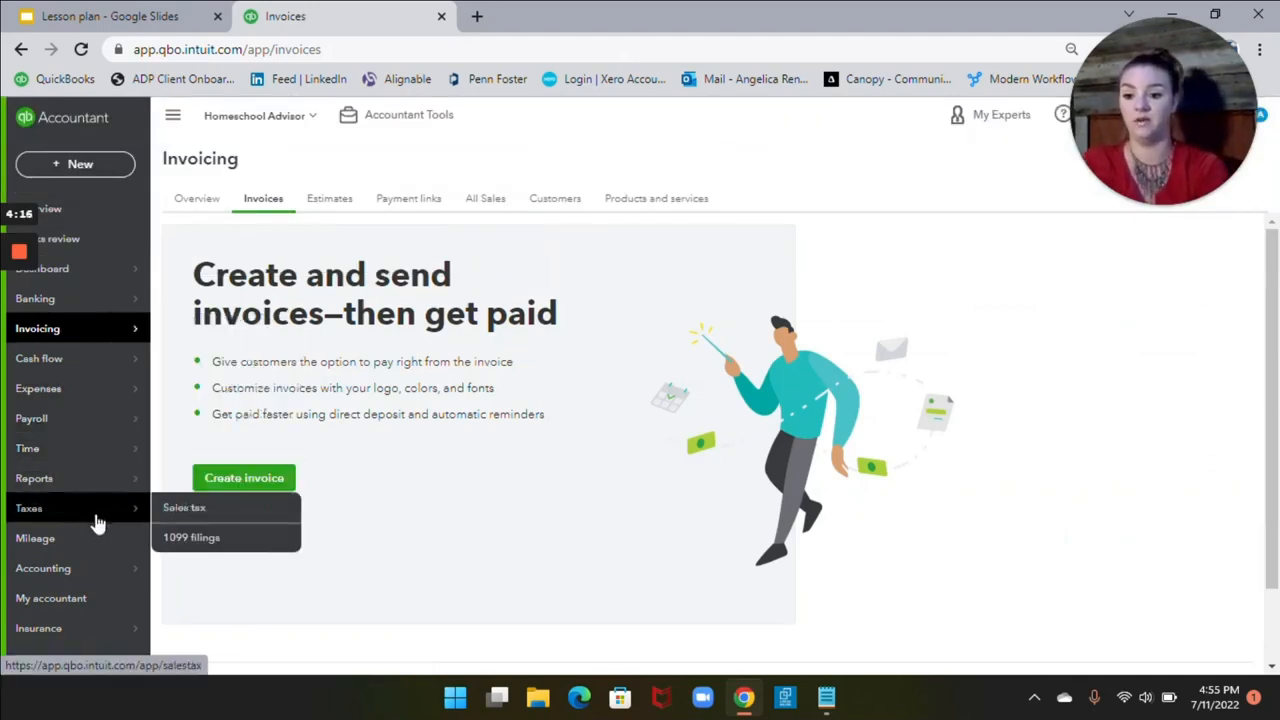
{"action": "left_click", "coordinate": [178, 514]}
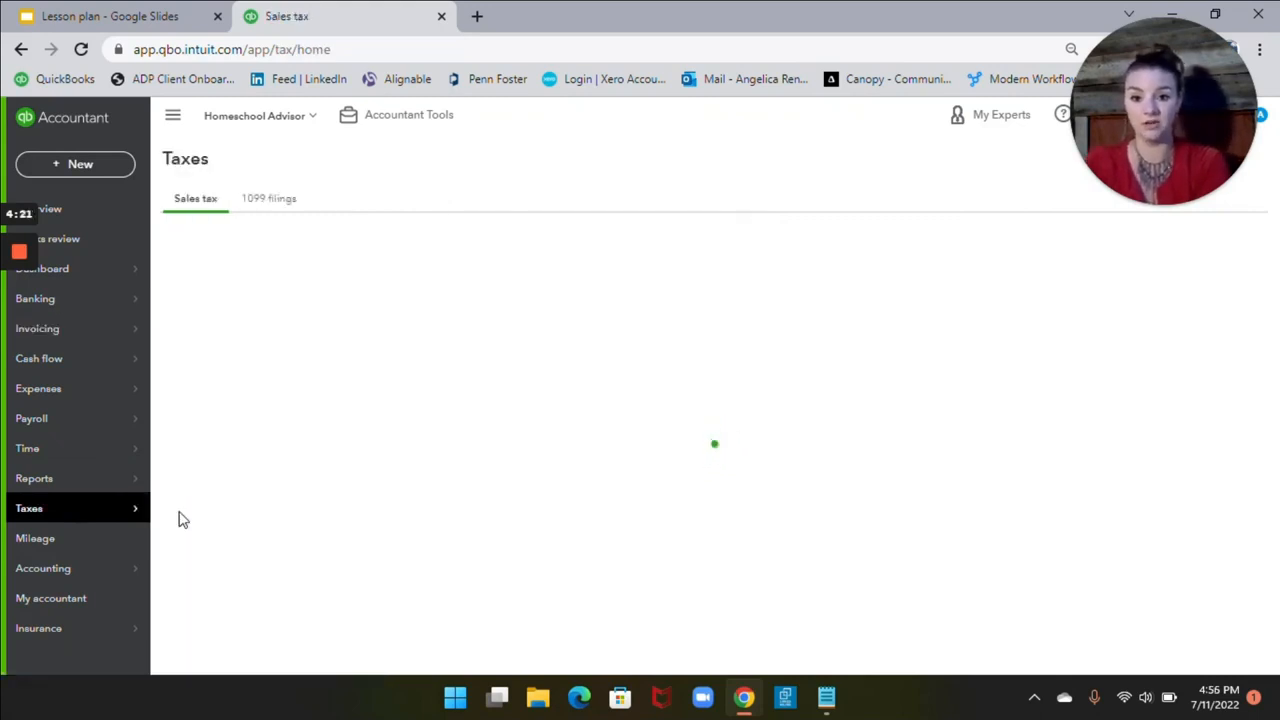
{"action": "mouse_move", "coordinate": [29, 215]}
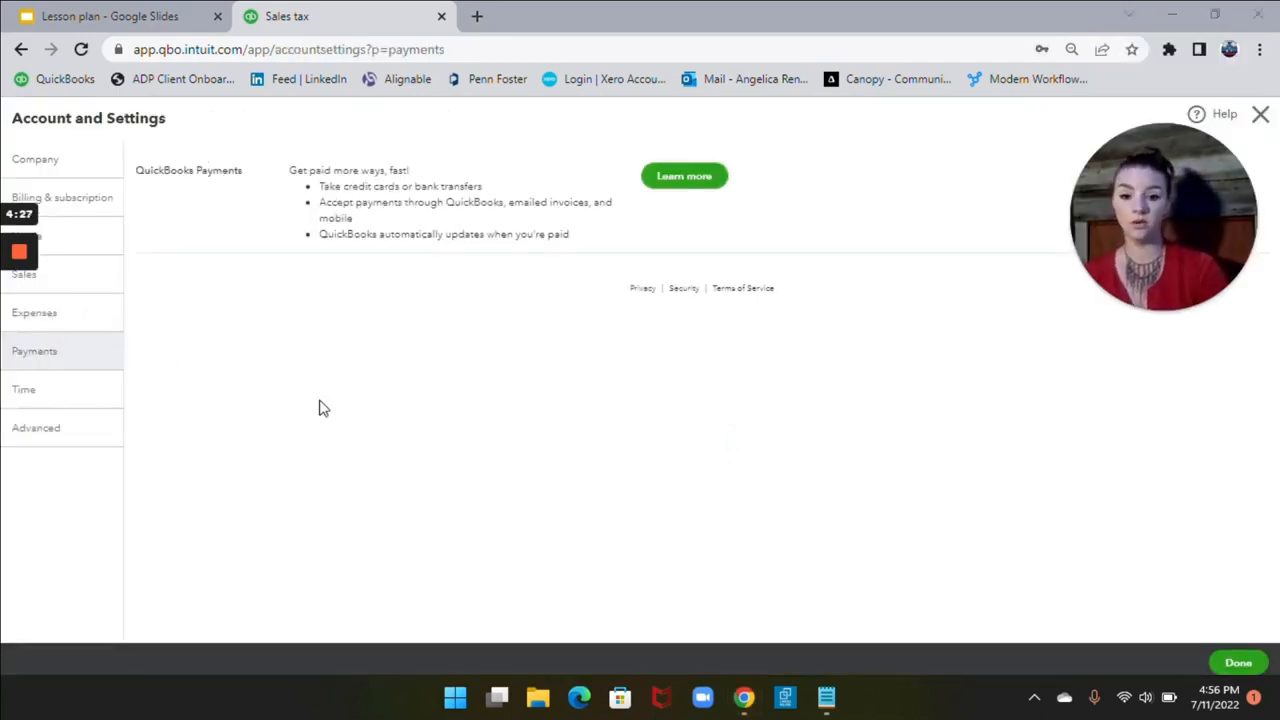
{"action": "left_click", "coordinate": [1260, 114]}
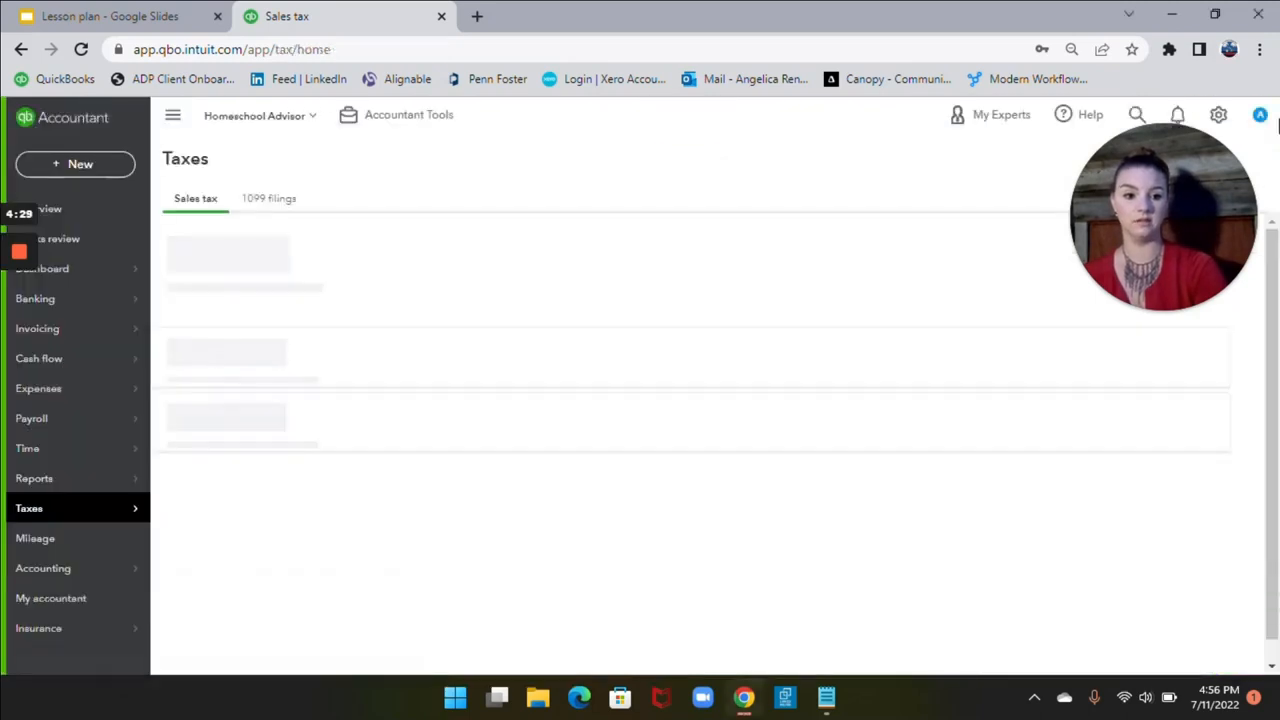
Open the Payments section of the company's Account and Settings
{"action": "left_click", "coordinate": [1219, 120]}
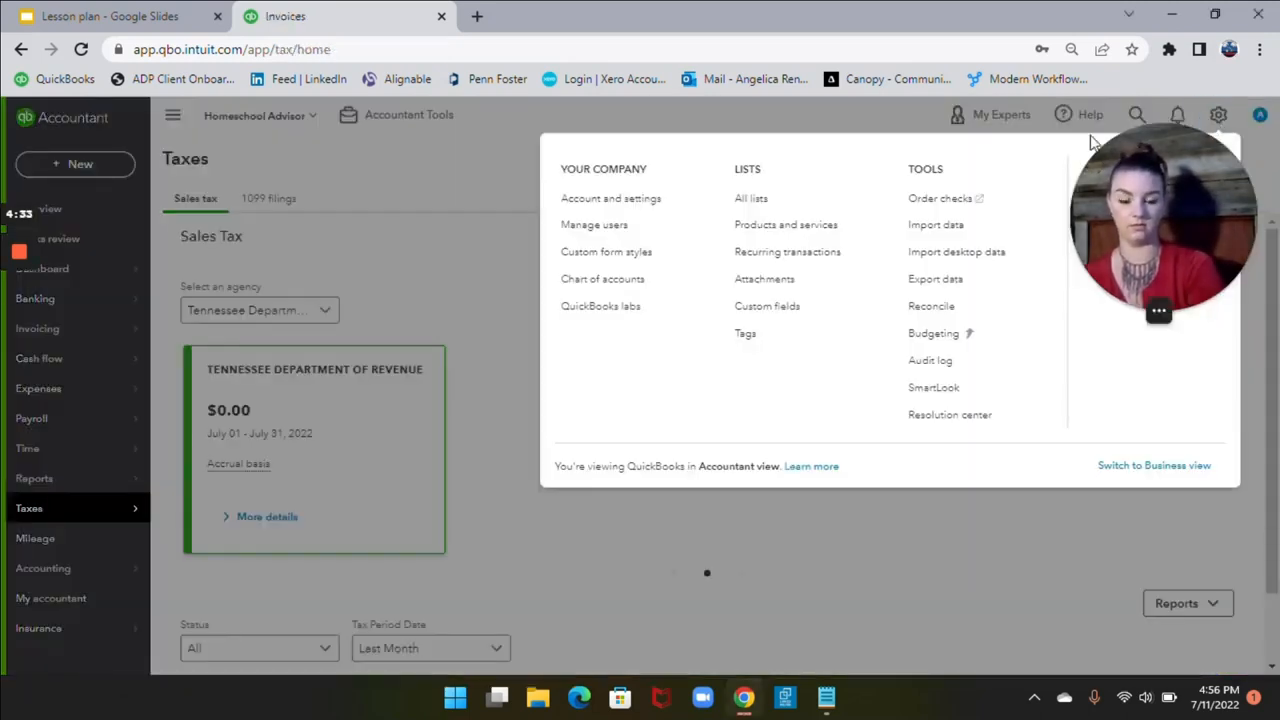
{"action": "left_click", "coordinate": [660, 200]}
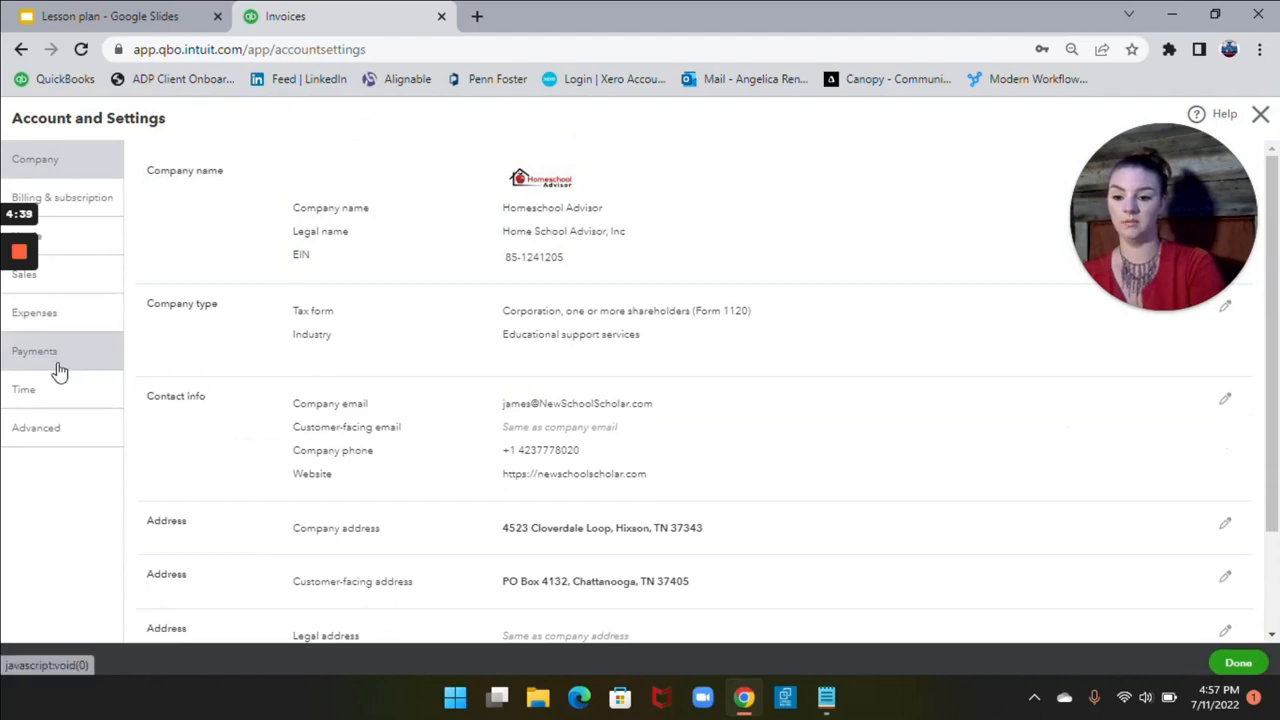
{"action": "left_click", "coordinate": [58, 368]}
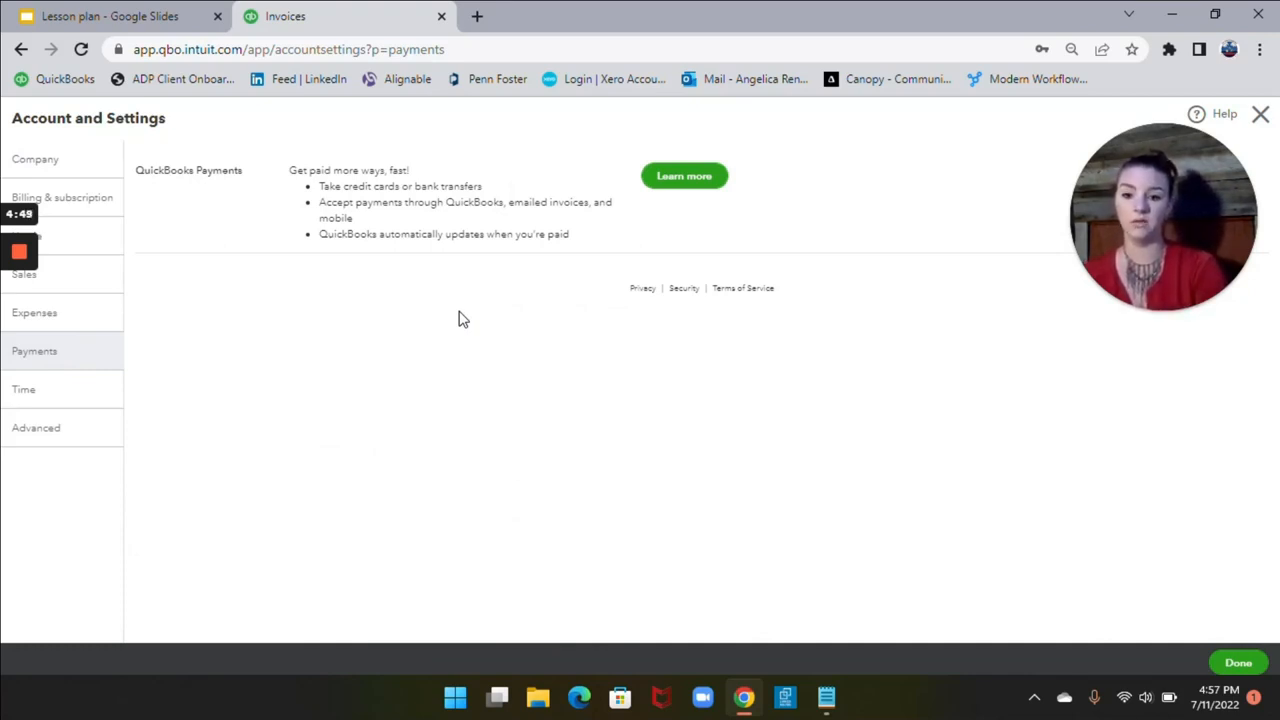
View the QuickBooks Payments online setup offer, try to start the setup, and close it together with Account and Settings
{"action": "left_click", "coordinate": [699, 190]}
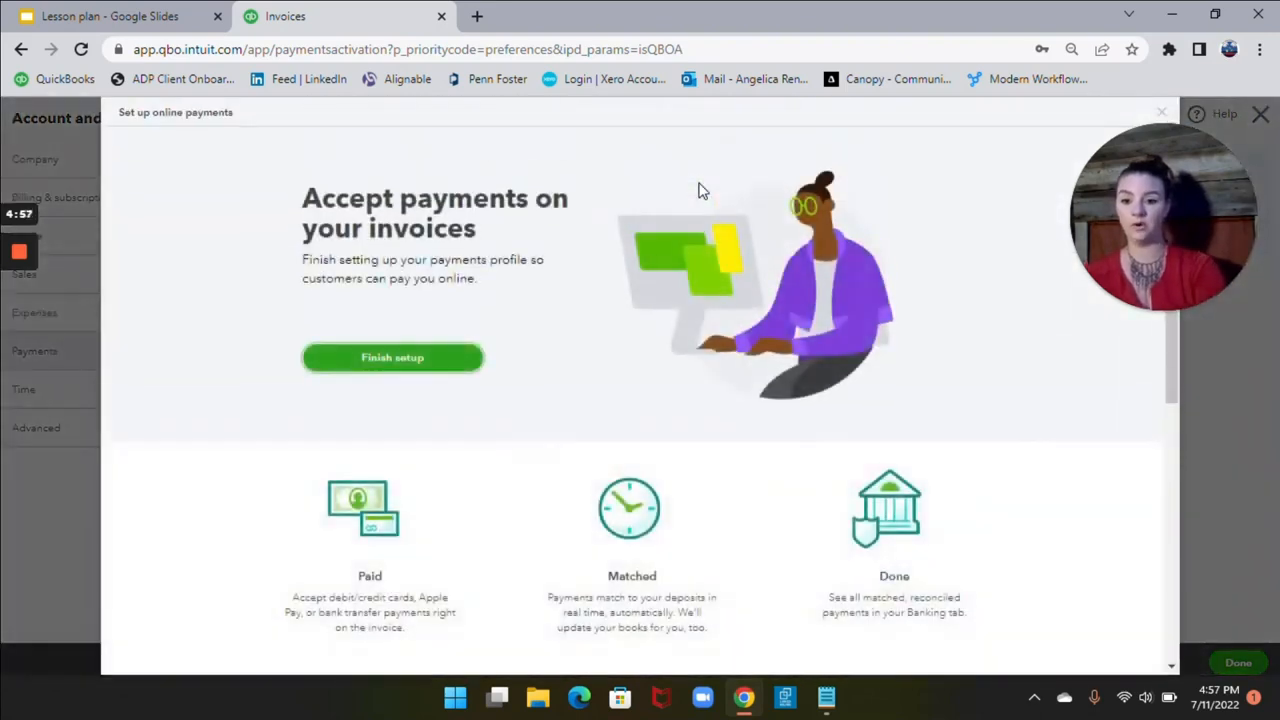
{"action": "left_click", "coordinate": [424, 369]}
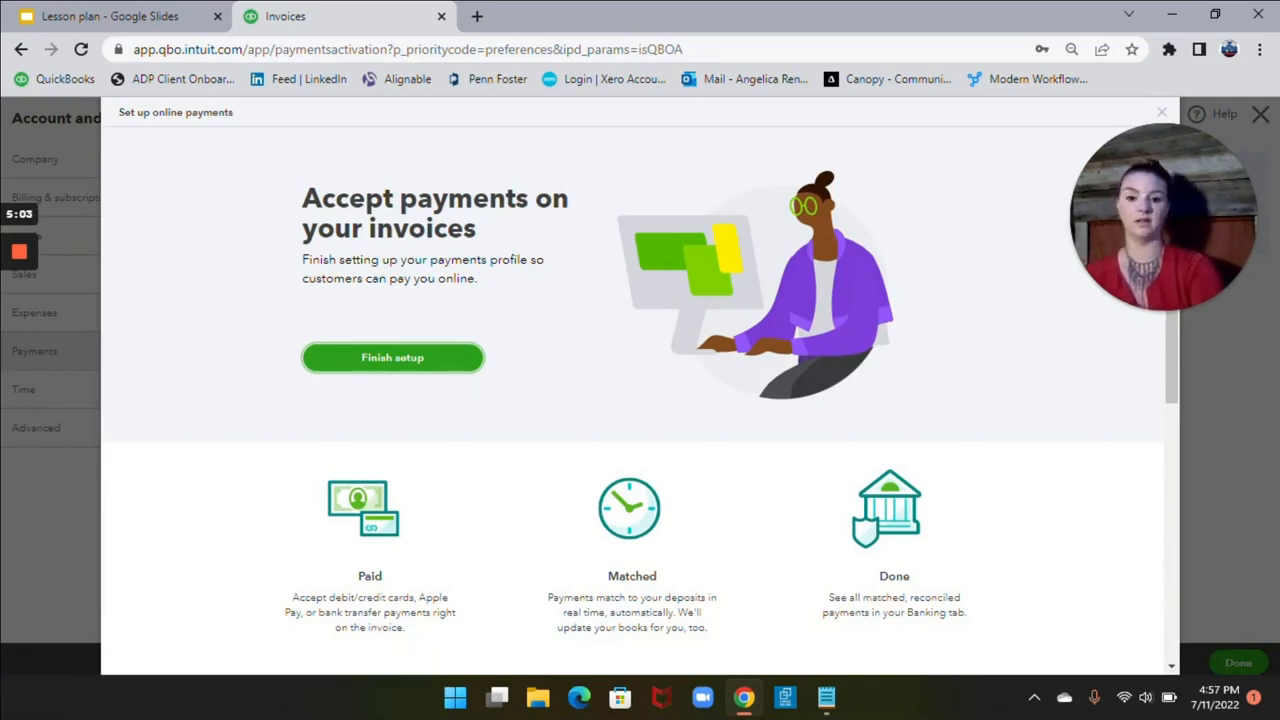
{"action": "left_click", "coordinate": [1163, 116]}
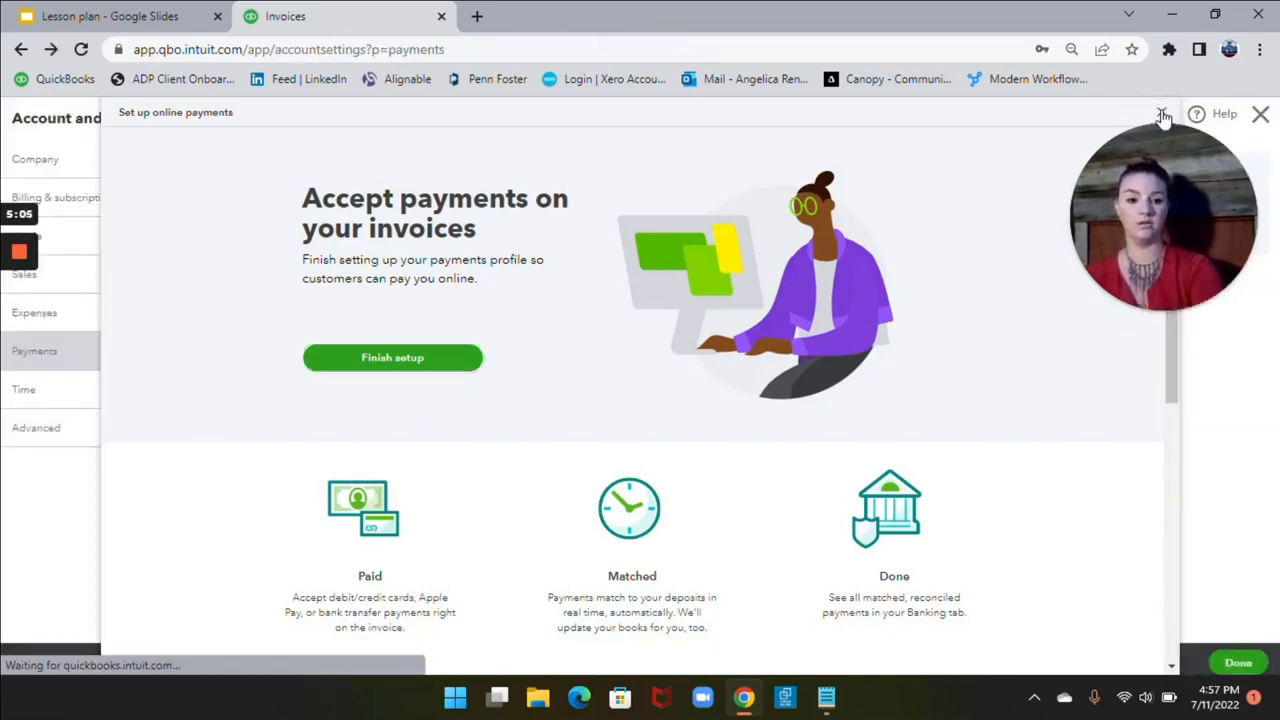
{"action": "left_click", "coordinate": [1260, 114]}
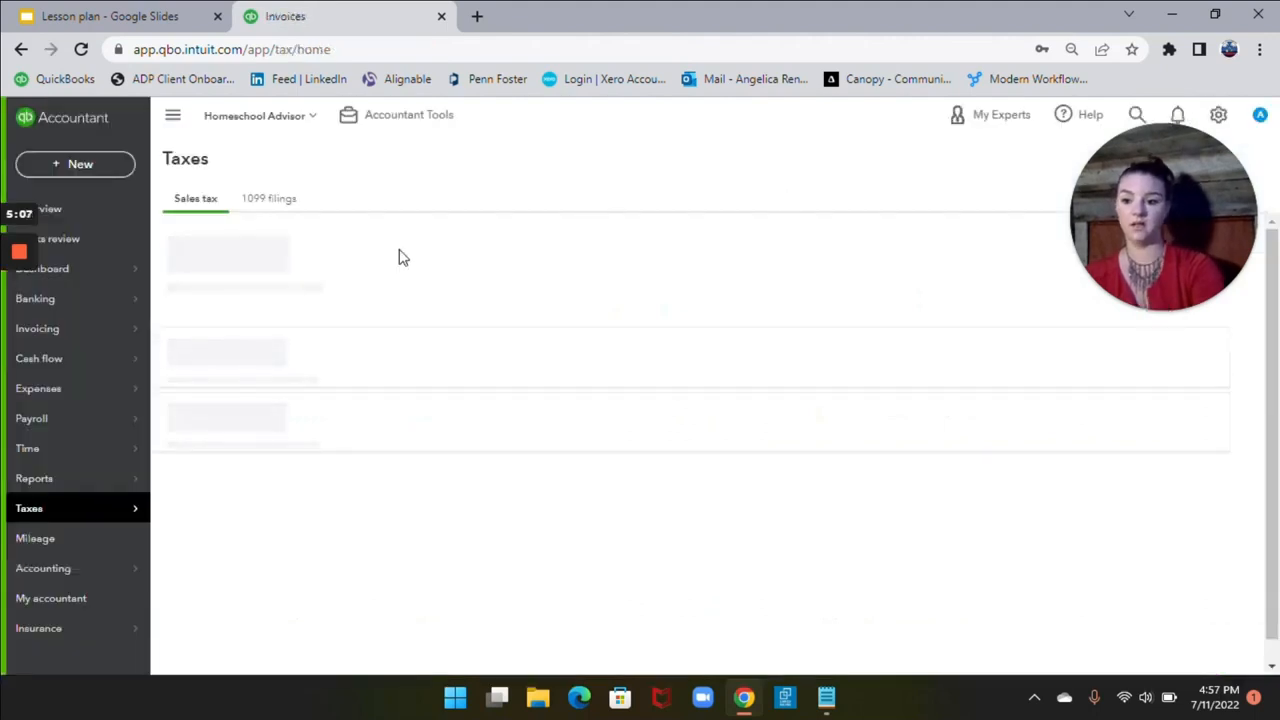
View the Payment links page under Invoicing, and return from the client company to the practice
{"action": "mouse_move", "coordinate": [77, 334]}
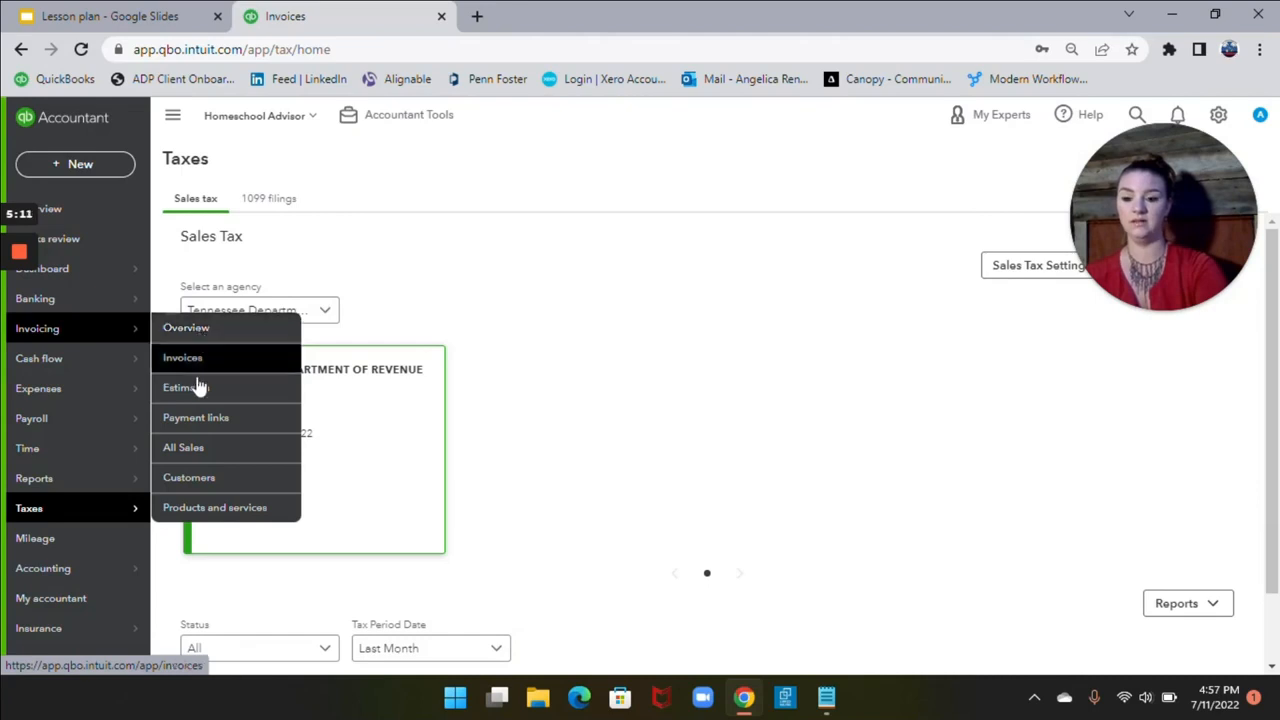
{"action": "left_click", "coordinate": [201, 418]}
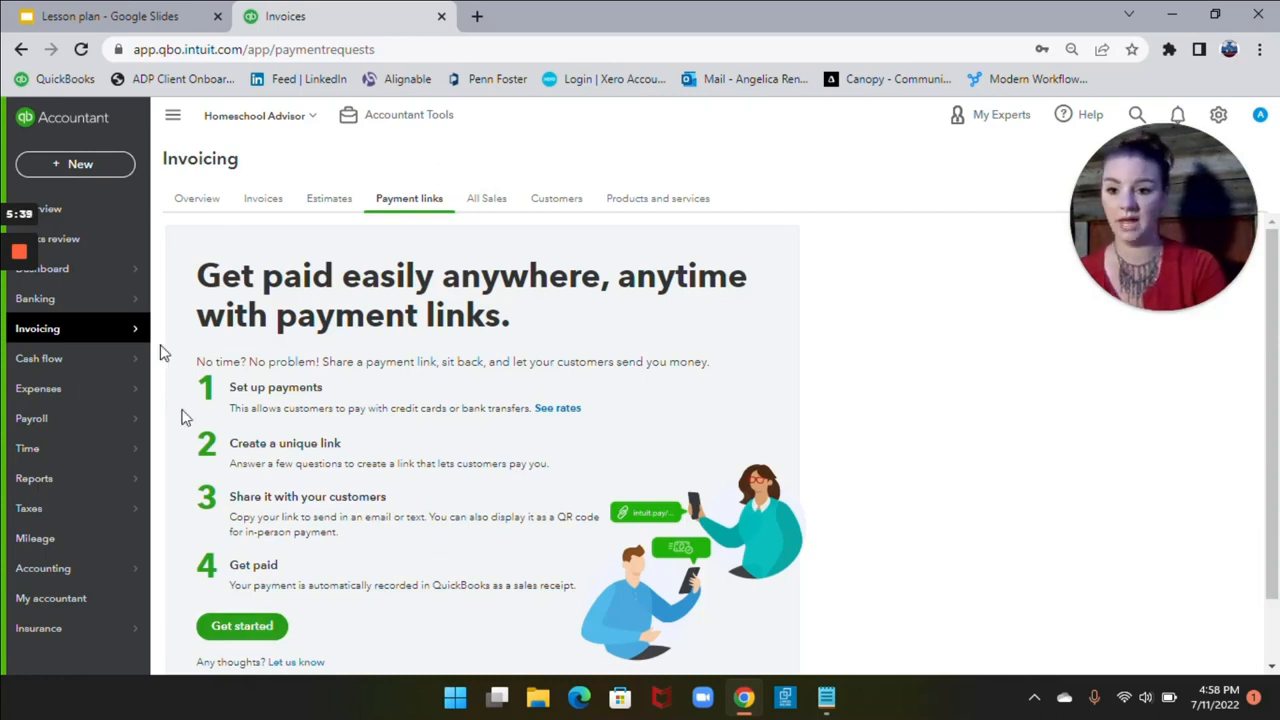
{"action": "left_click", "coordinate": [284, 118]}
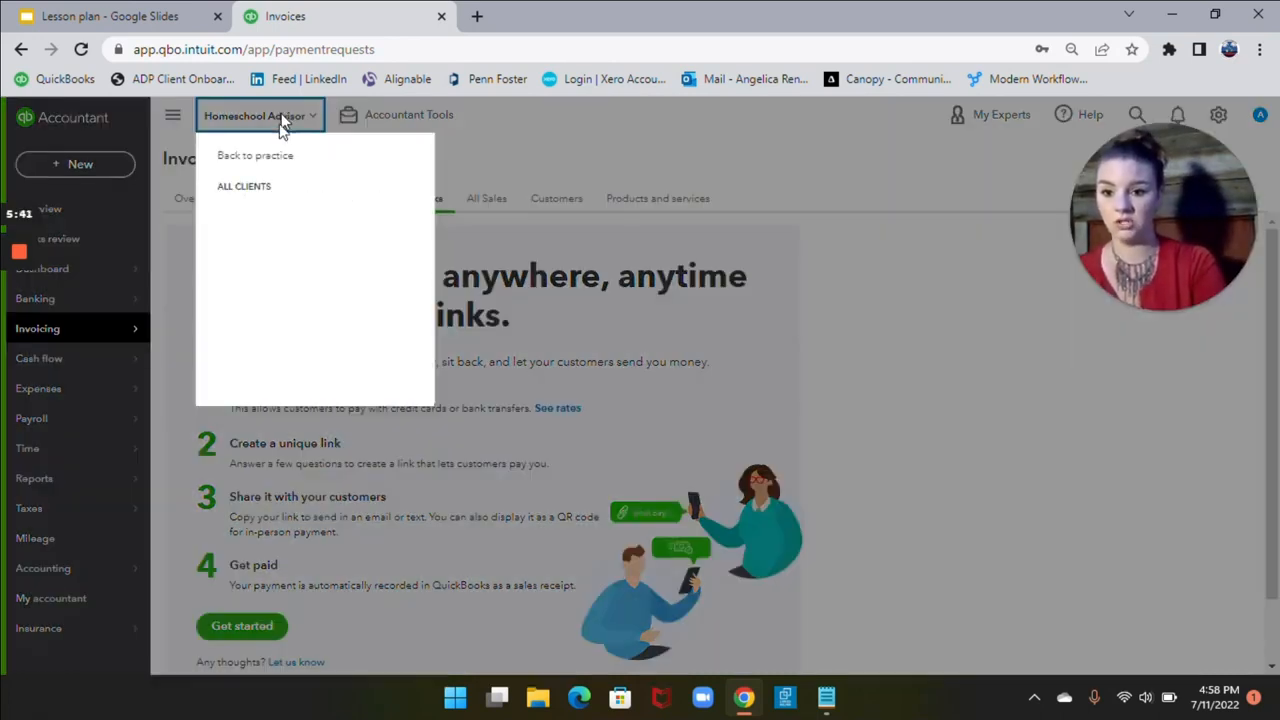
{"action": "left_click", "coordinate": [270, 156]}
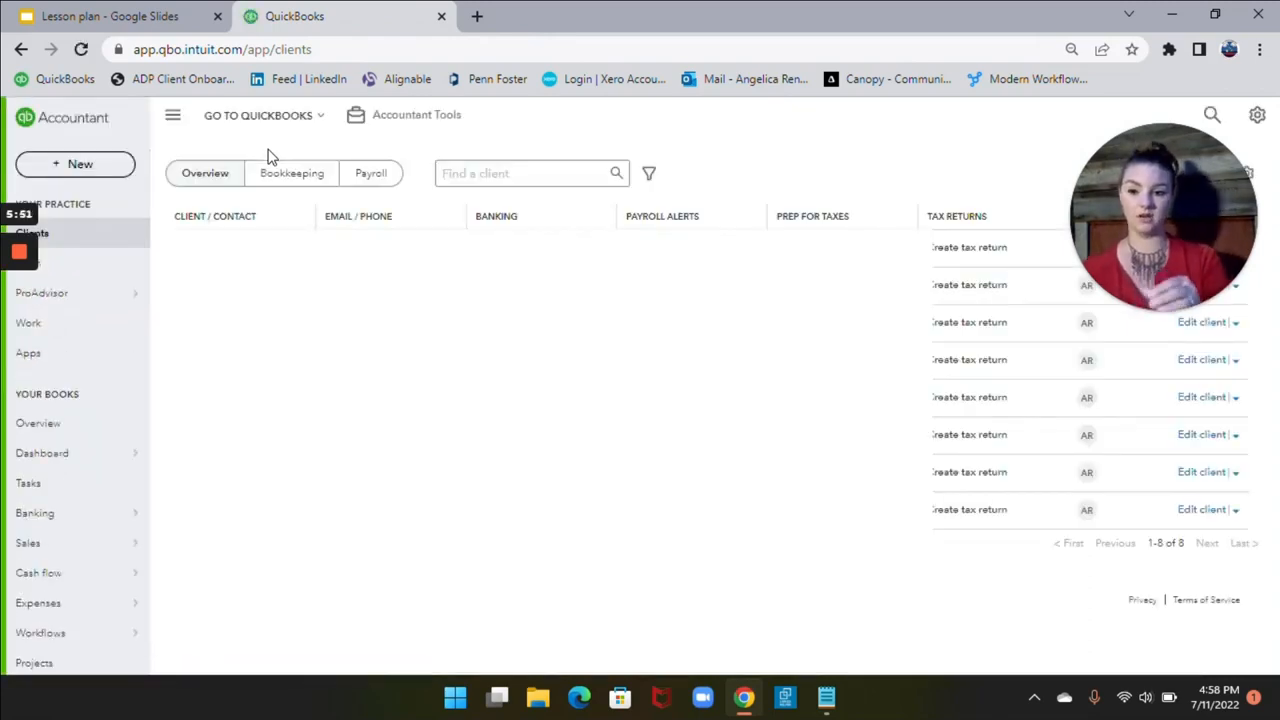
Start a new bill from the Expenses of the firm's own books and choose the first existing vendor matching "h"
{"action": "left_click", "coordinate": [82, 603]}
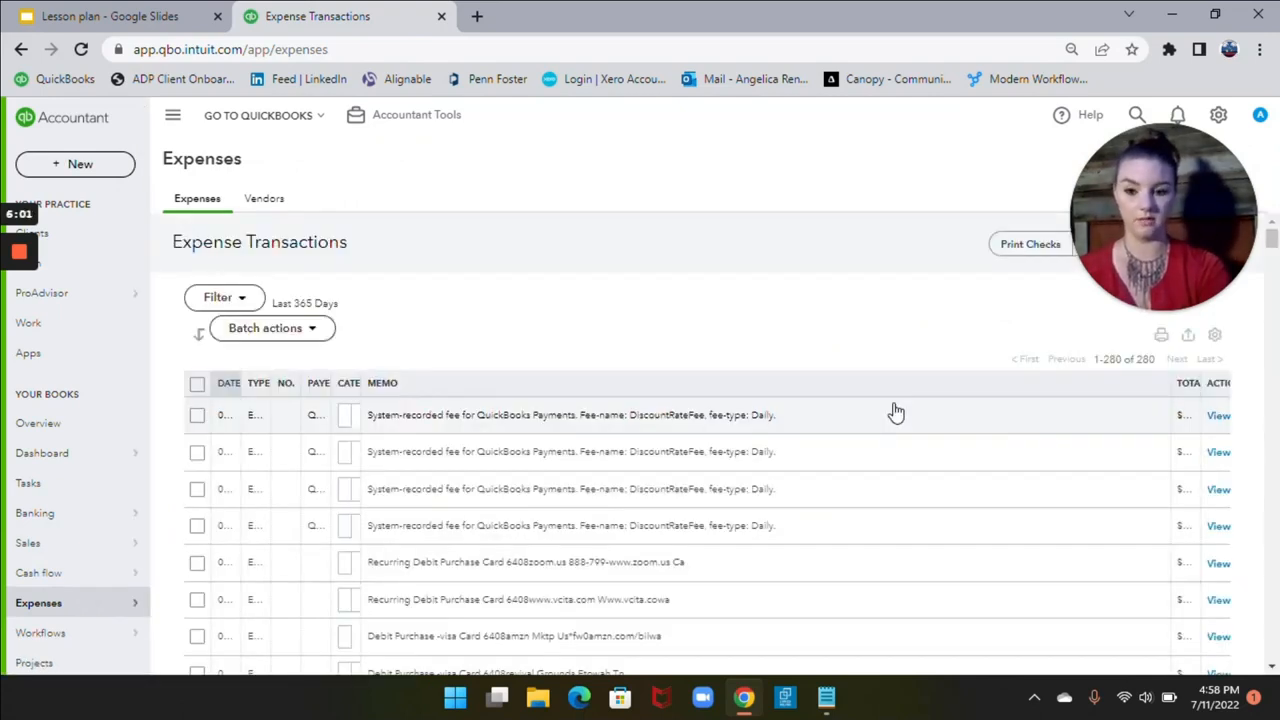
{"action": "left_click_drag", "start_coordinate": [1178, 223], "coordinate": [1199, 431]}
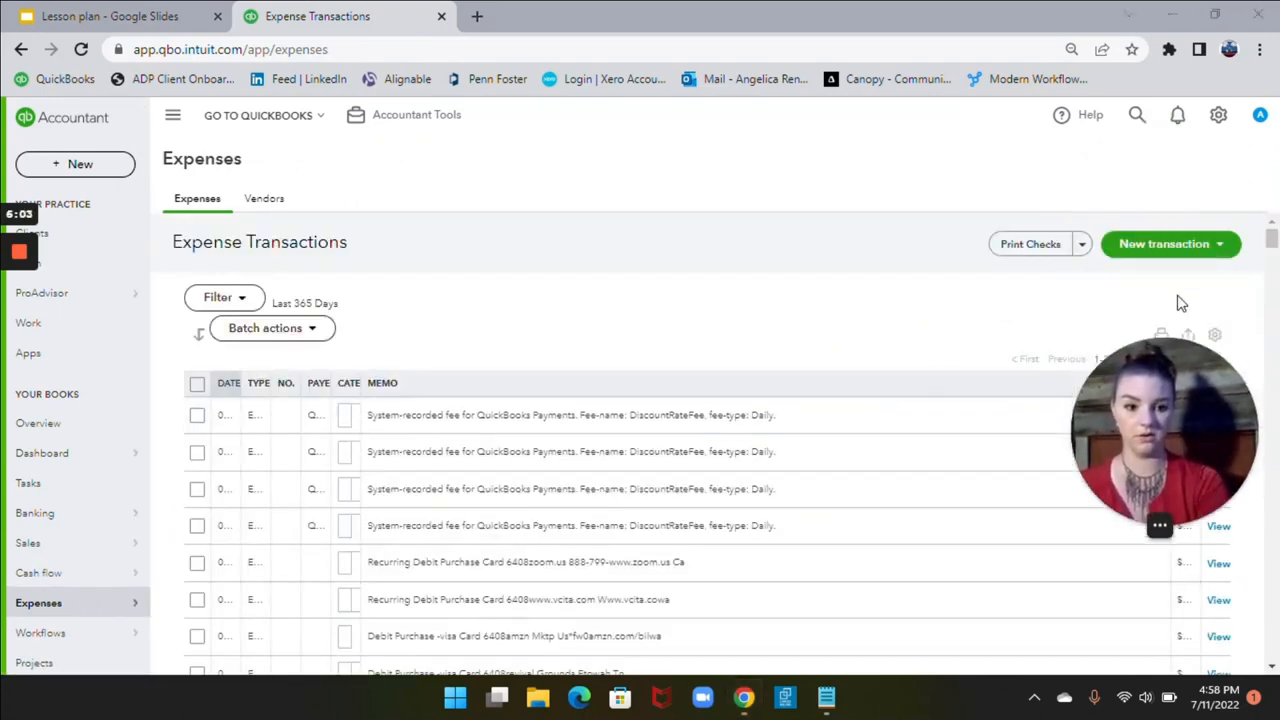
{"action": "left_click", "coordinate": [1203, 250]}
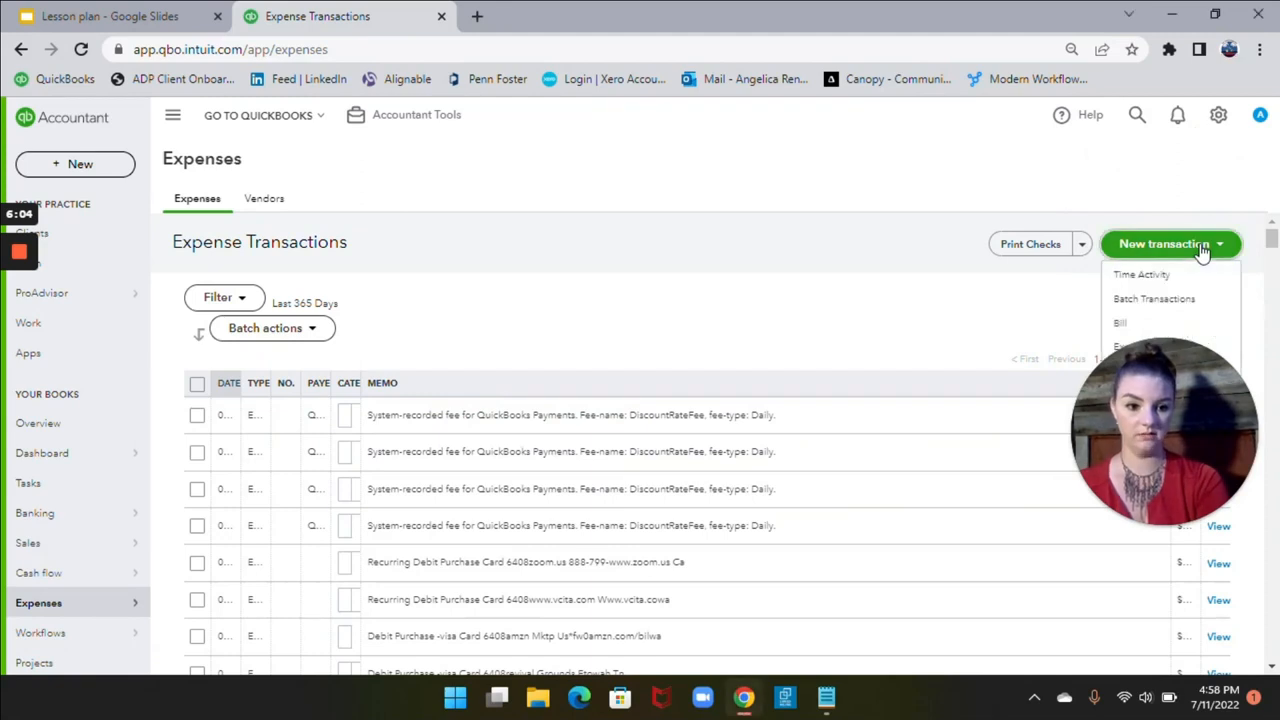
{"action": "left_click", "coordinate": [1122, 328]}
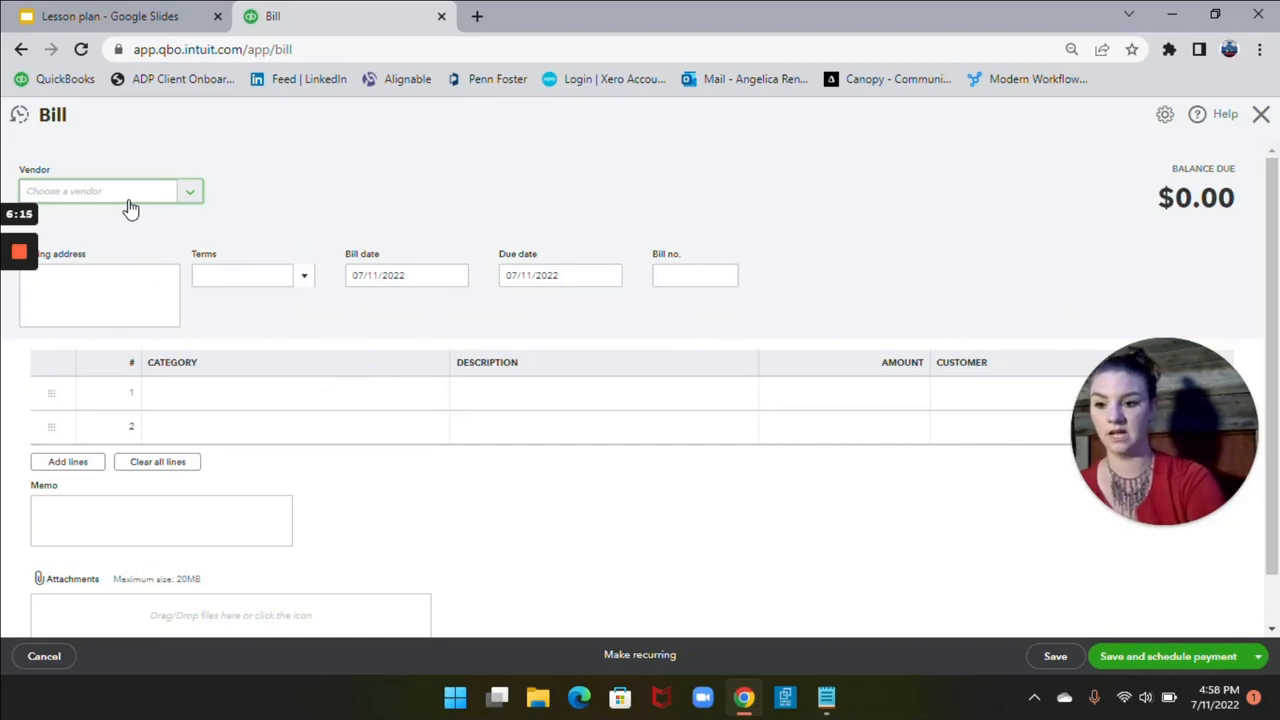
{"action": "type", "text": "h"}
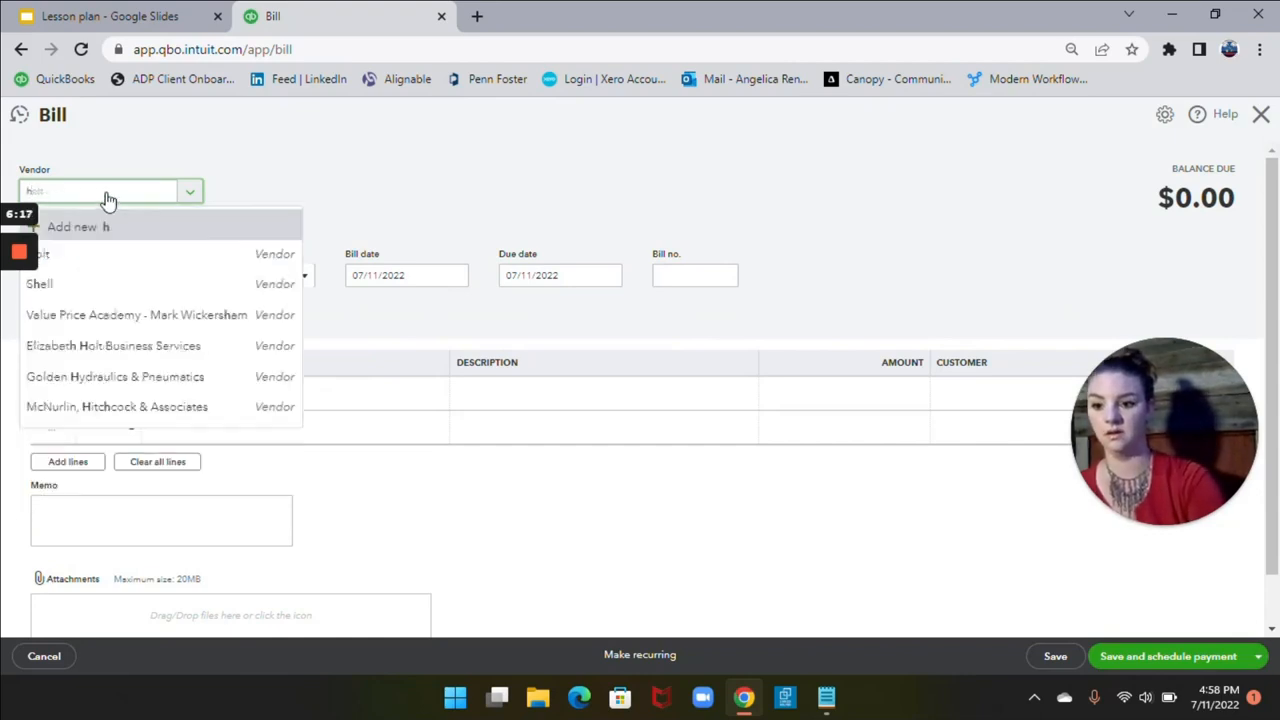
{"action": "left_click", "coordinate": [120, 262]}
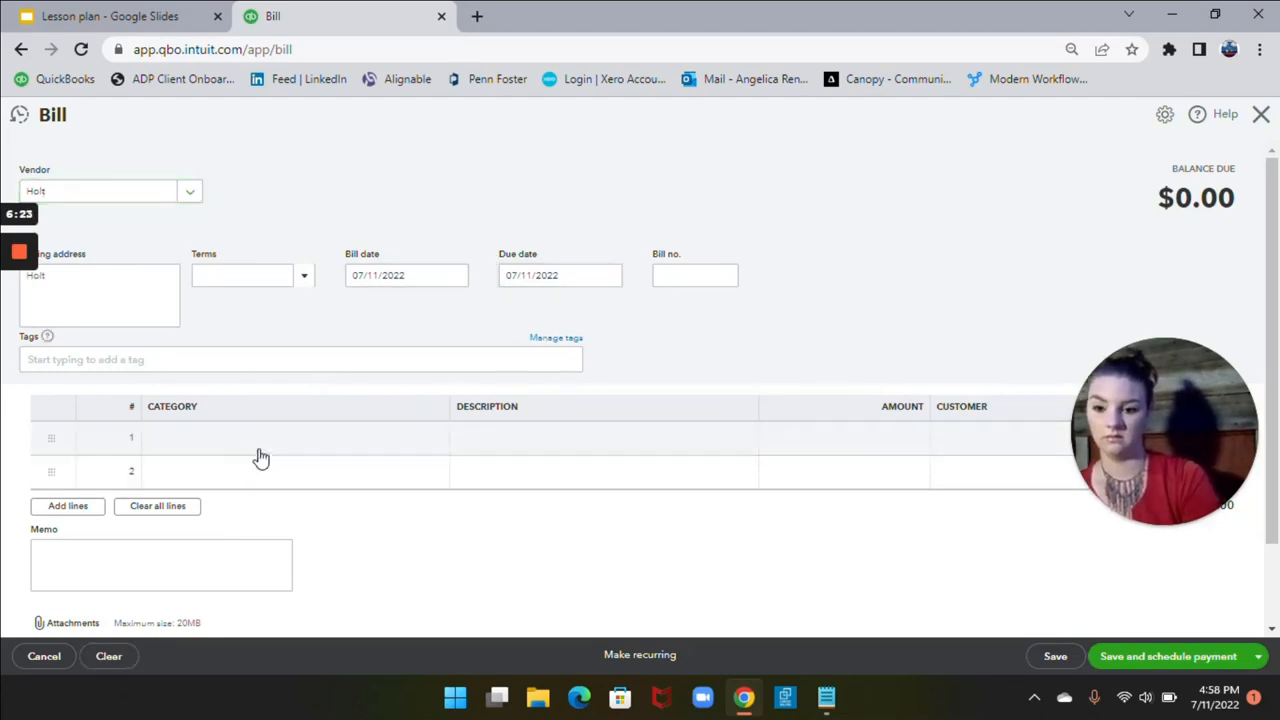
Fill the bill's first line with the category Business Consulting and an amount of 150
{"action": "left_click", "coordinate": [392, 449]}
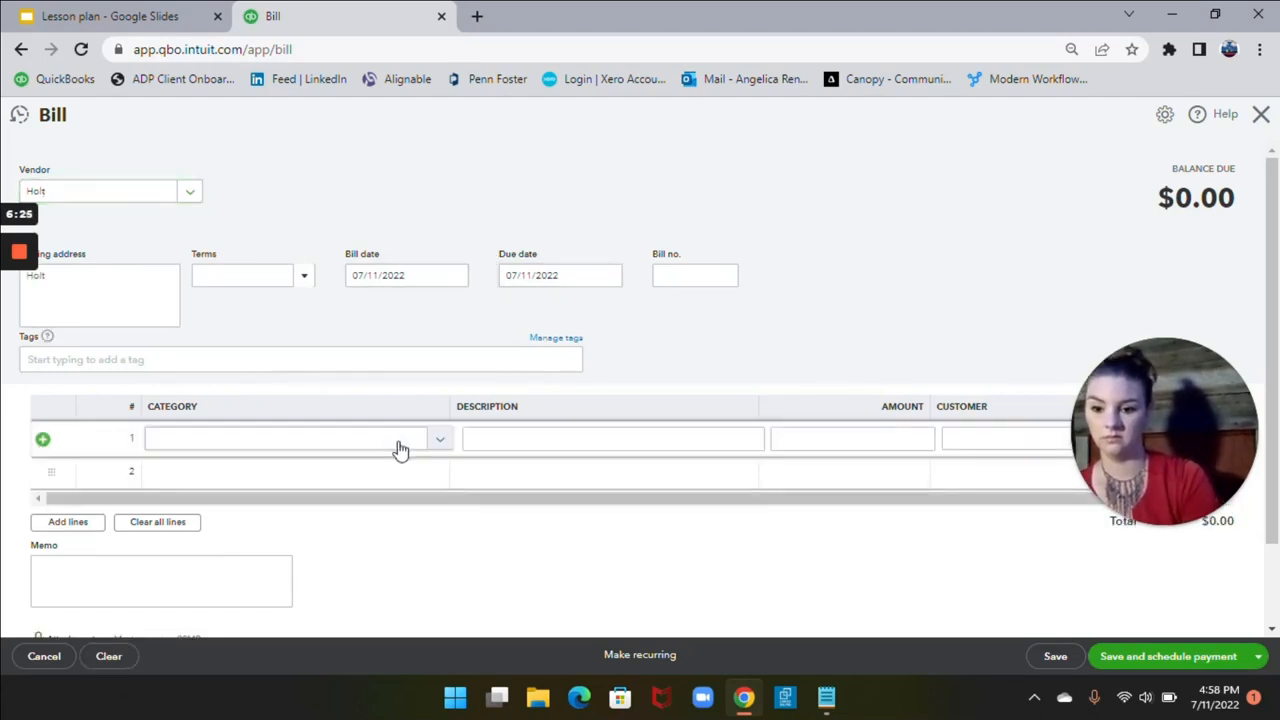
{"action": "left_click", "coordinate": [440, 441]}
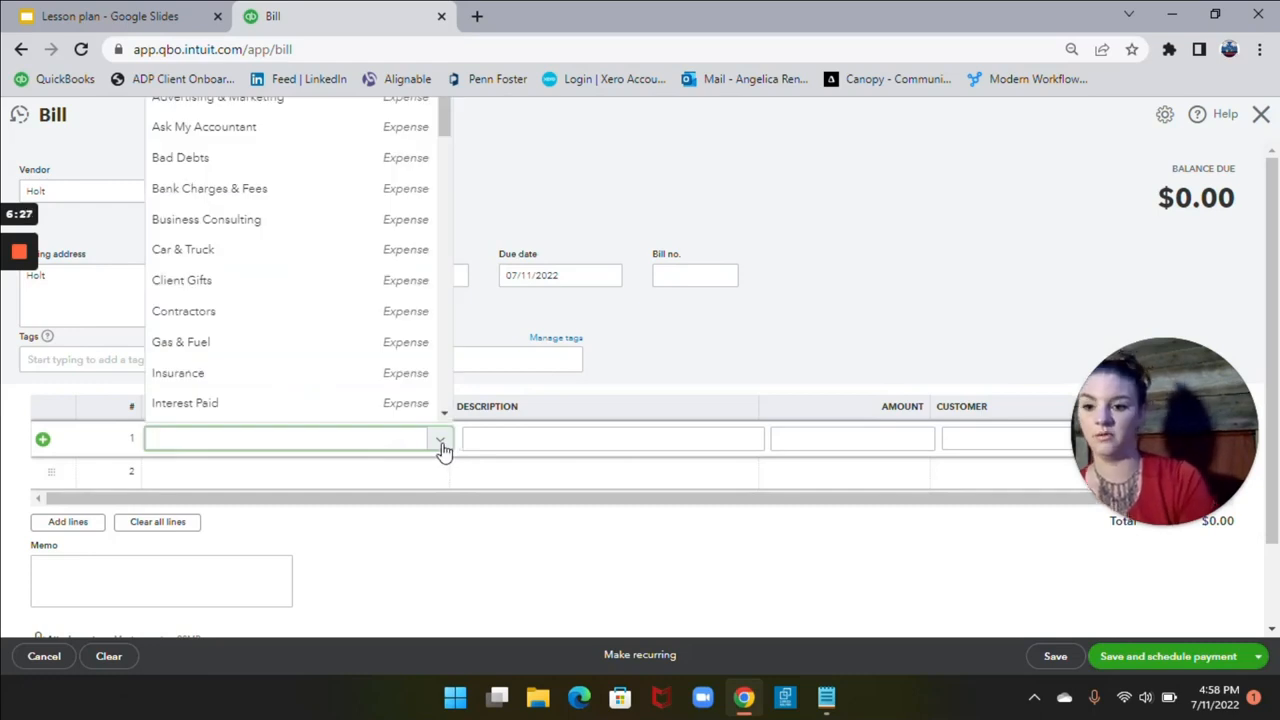
{"action": "left_click", "coordinate": [268, 219]}
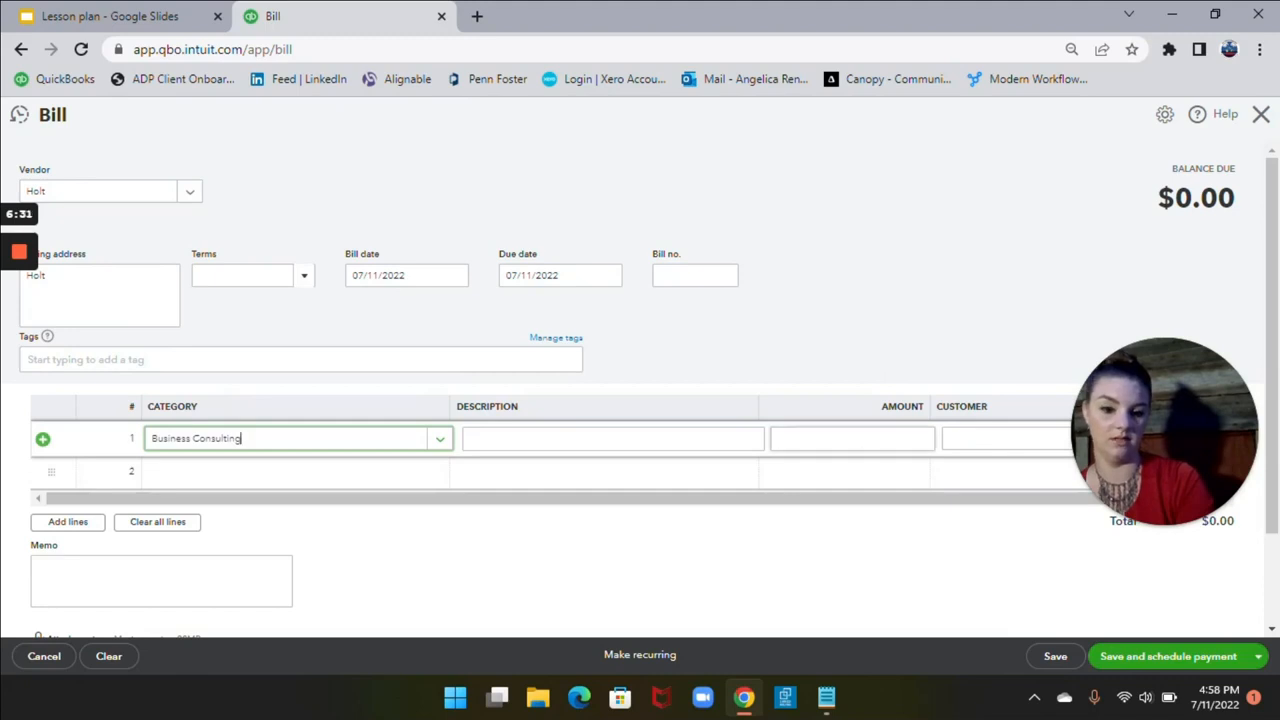
{"action": "left_click", "coordinate": [858, 440]}
{"action": "type", "text": "150"}
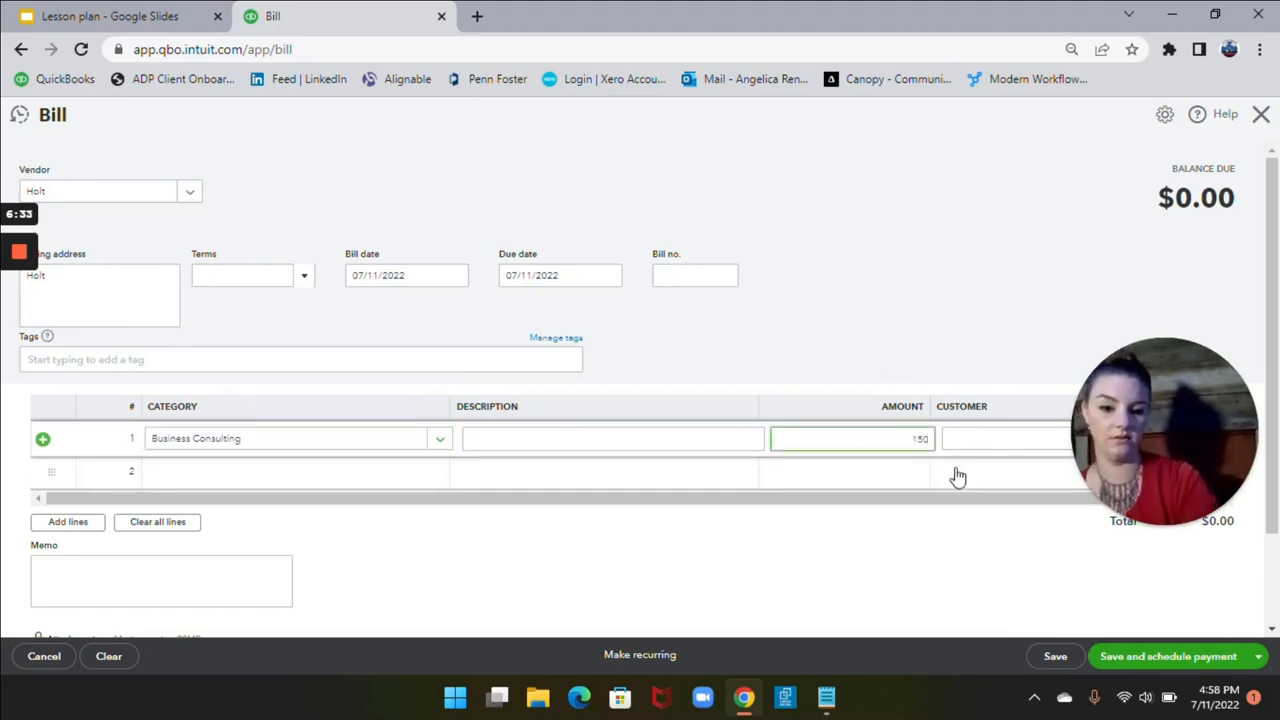
{"action": "left_click", "coordinate": [999, 547]}
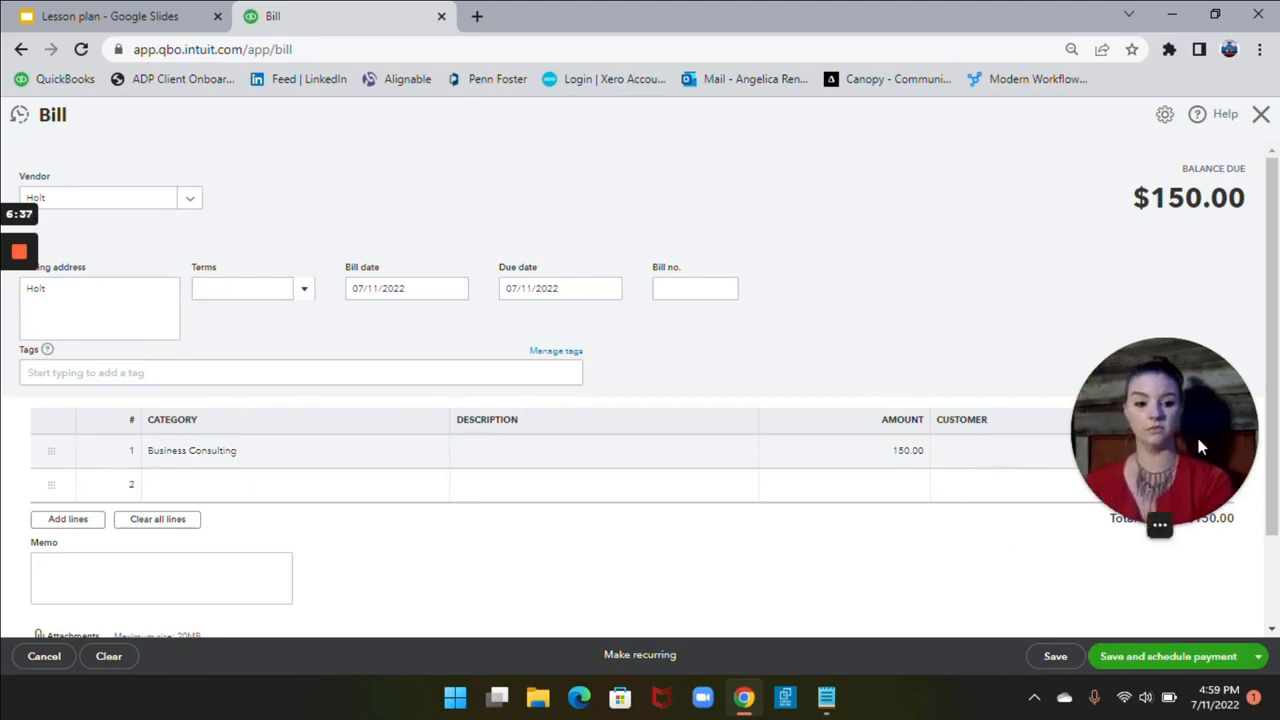
Save the bill and schedule its payment, view the Bill Pay introduction, and close it without continuing
{"action": "left_click_drag", "start_coordinate": [1196, 433], "coordinate": [1162, 269]}
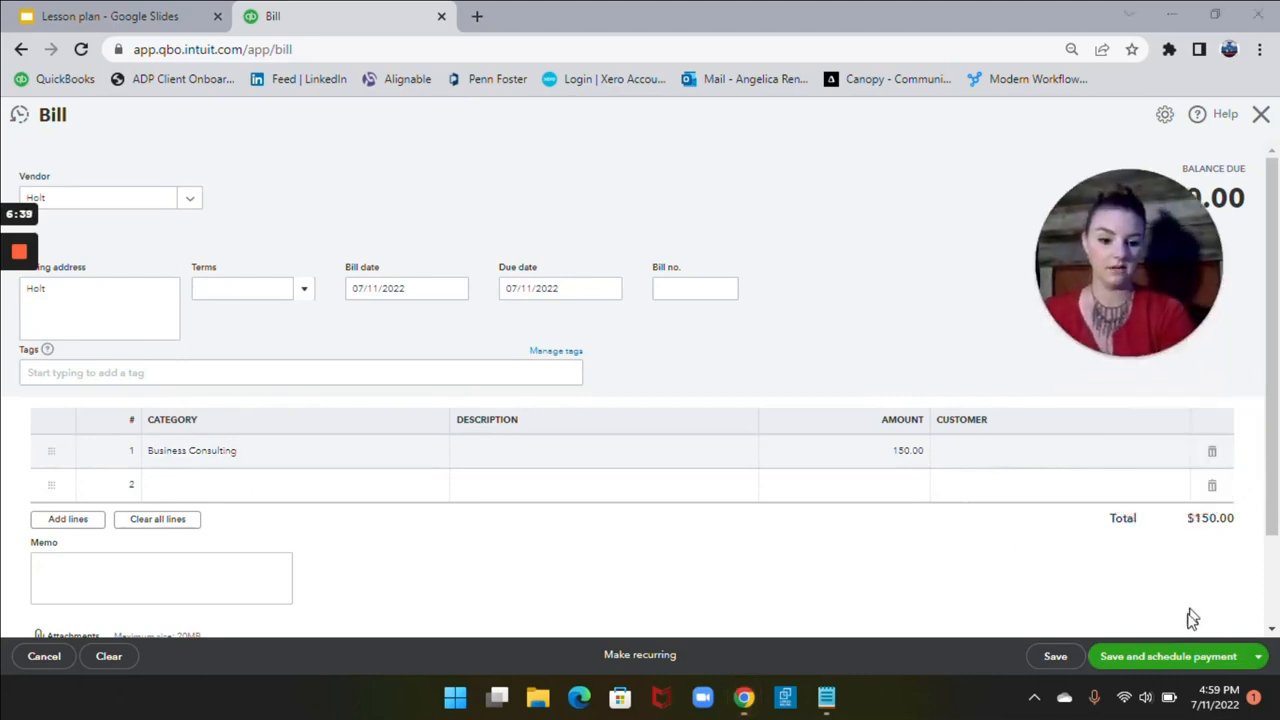
{"action": "left_click", "coordinate": [1238, 657]}
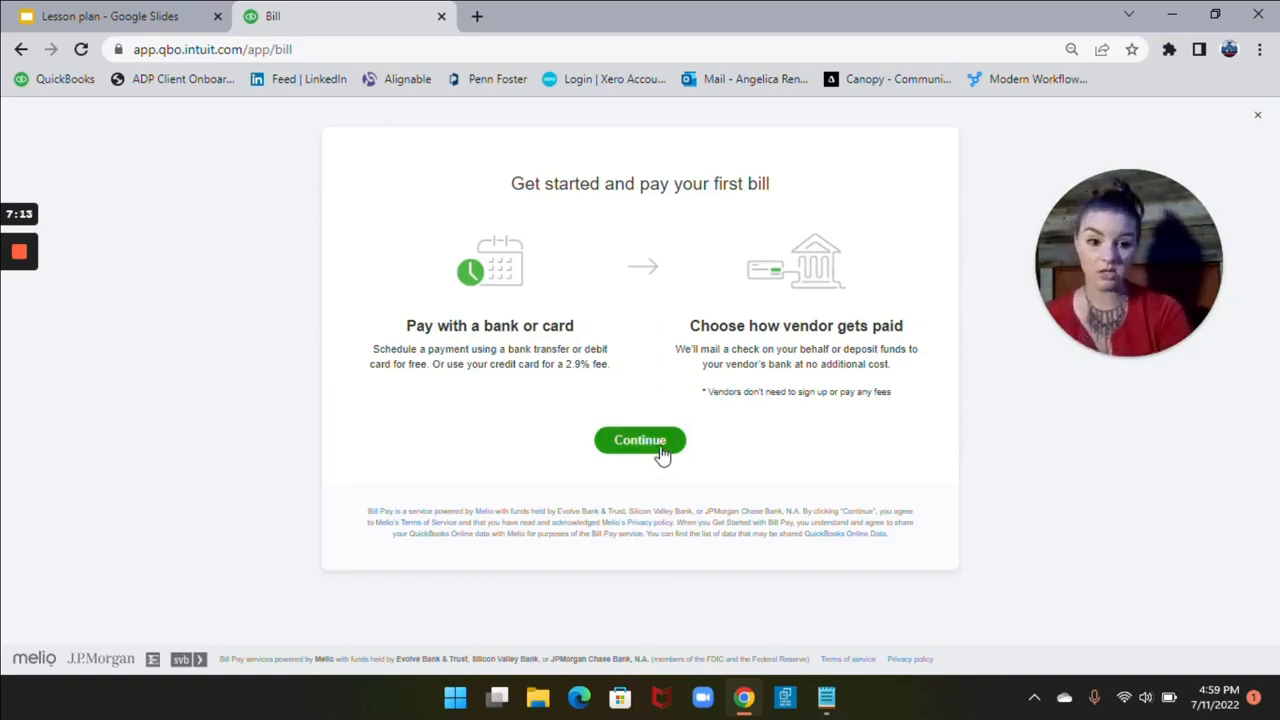
{"action": "left_click", "coordinate": [1260, 119]}
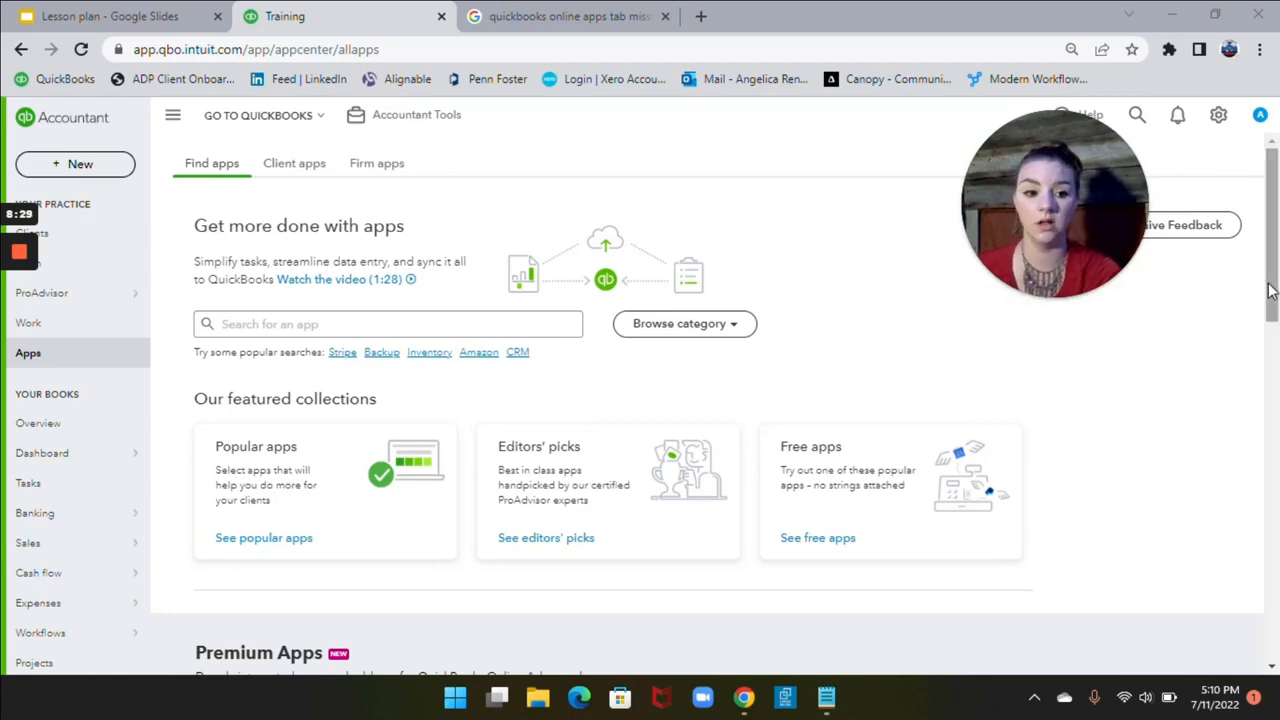
Look through the Find apps page, including the premium apps, essential client apps and popular apps for accounting firms
{"action": "left_click_drag", "start_coordinate": [1270, 290], "coordinate": [1276, 447]}
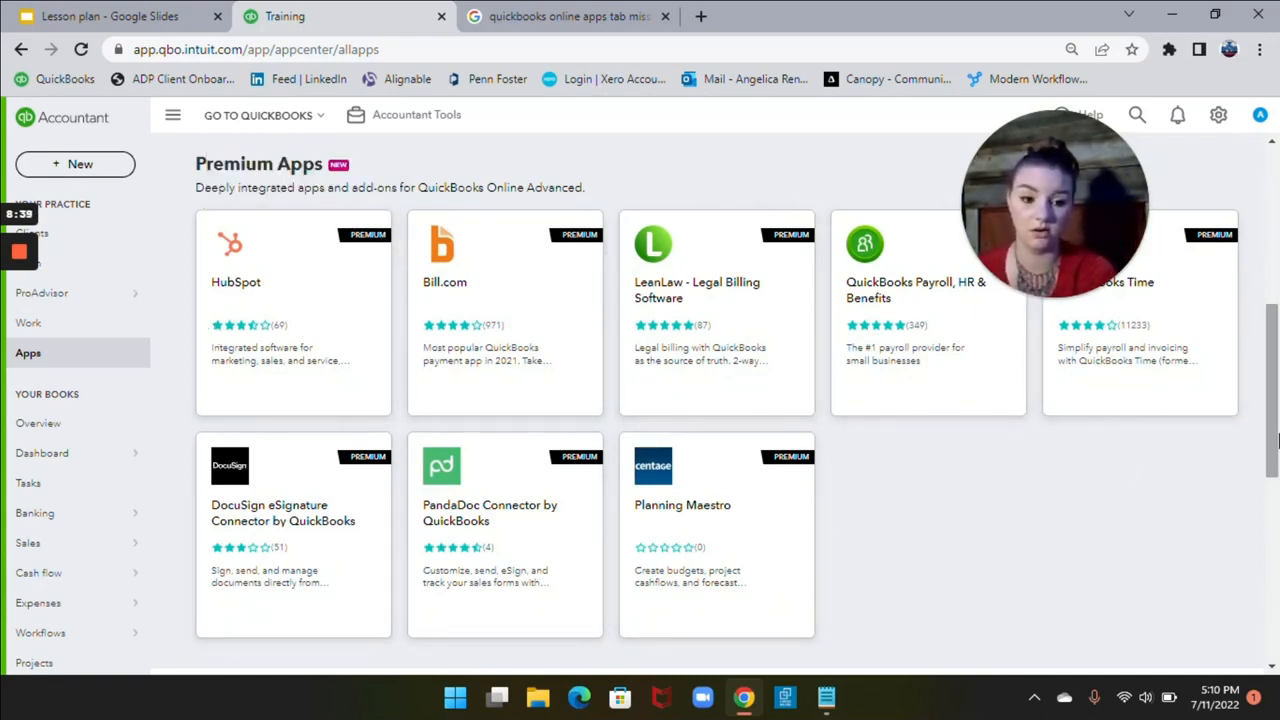
{"action": "left_click_drag", "start_coordinate": [1273, 449], "coordinate": [1275, 645]}
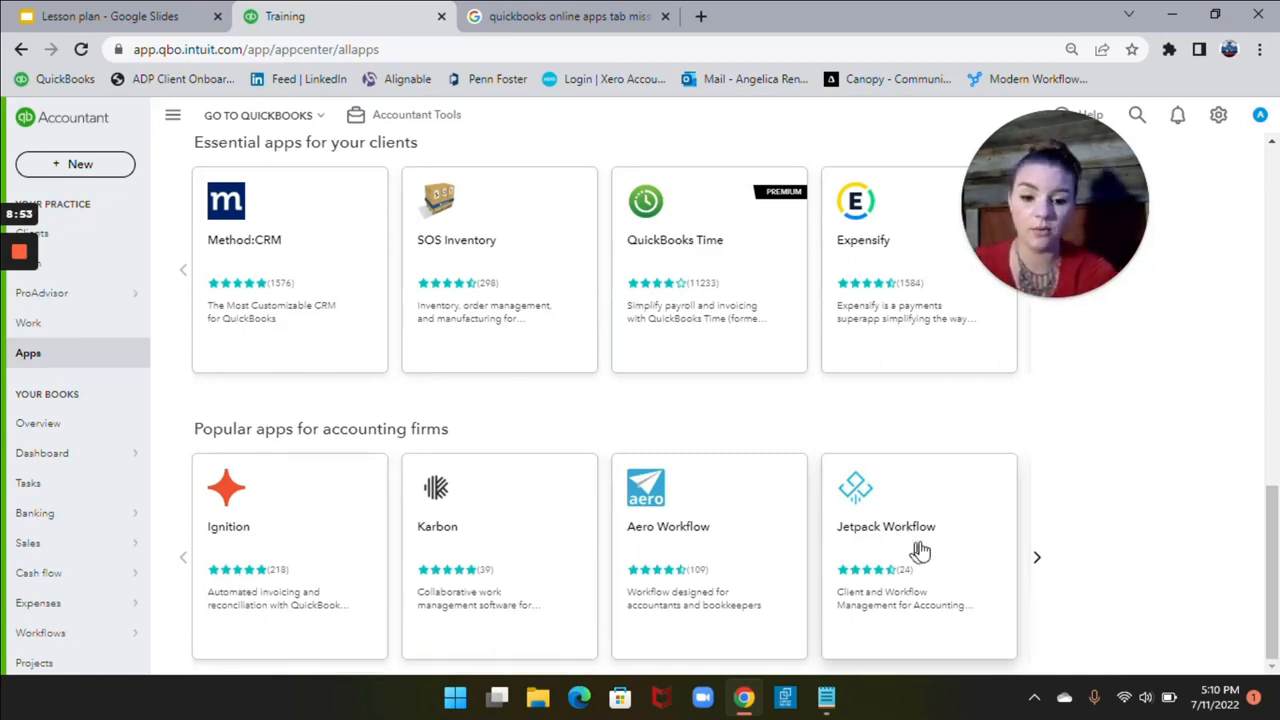
{"action": "left_click_drag", "start_coordinate": [1270, 512], "coordinate": [1270, 170]}
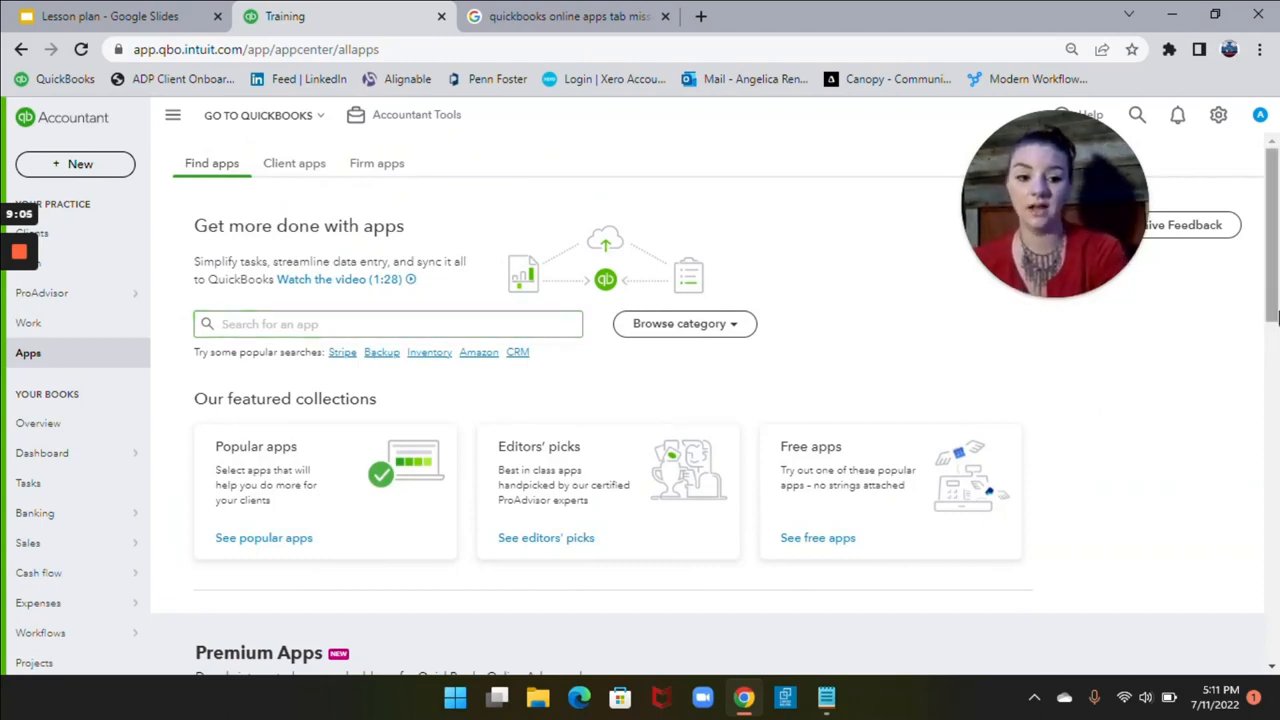
{"action": "left_click_drag", "start_coordinate": [1276, 311], "coordinate": [1276, 313]}
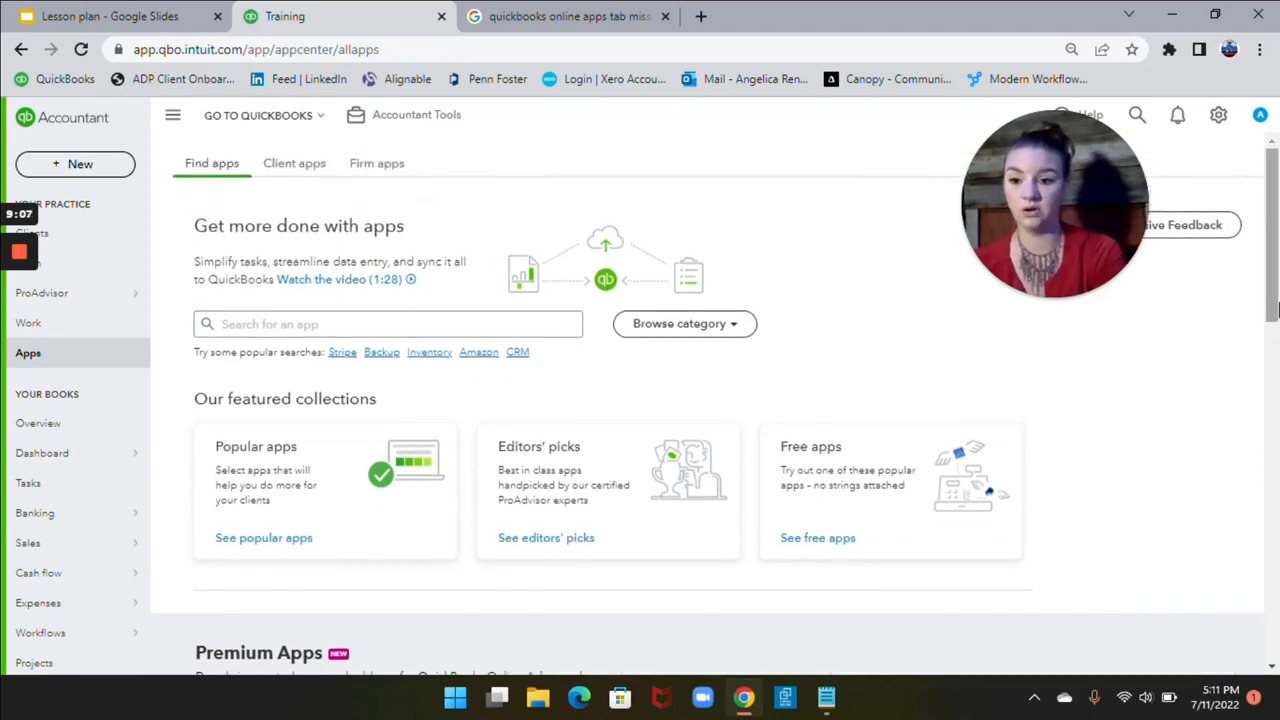
Review the apps connected to clients and to the firm, and return to the Find apps page
{"action": "left_click", "coordinate": [302, 180]}
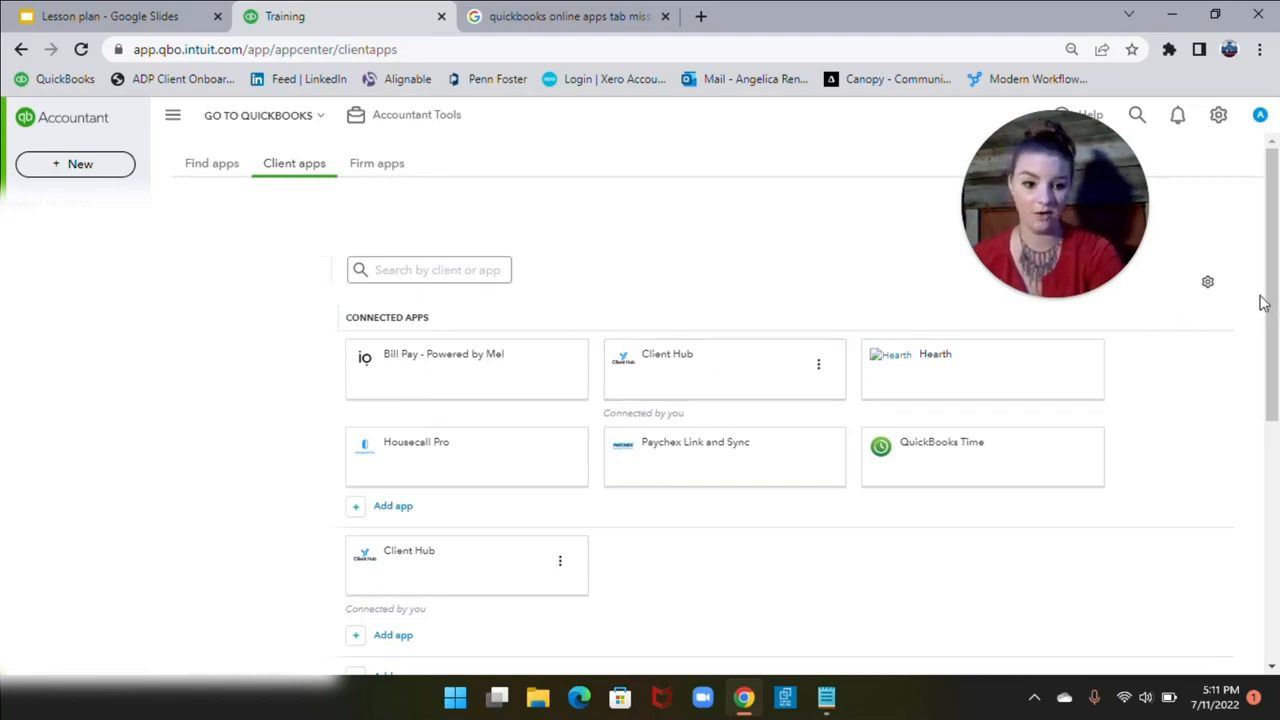
{"action": "left_click_drag", "start_coordinate": [1272, 304], "coordinate": [1276, 622]}
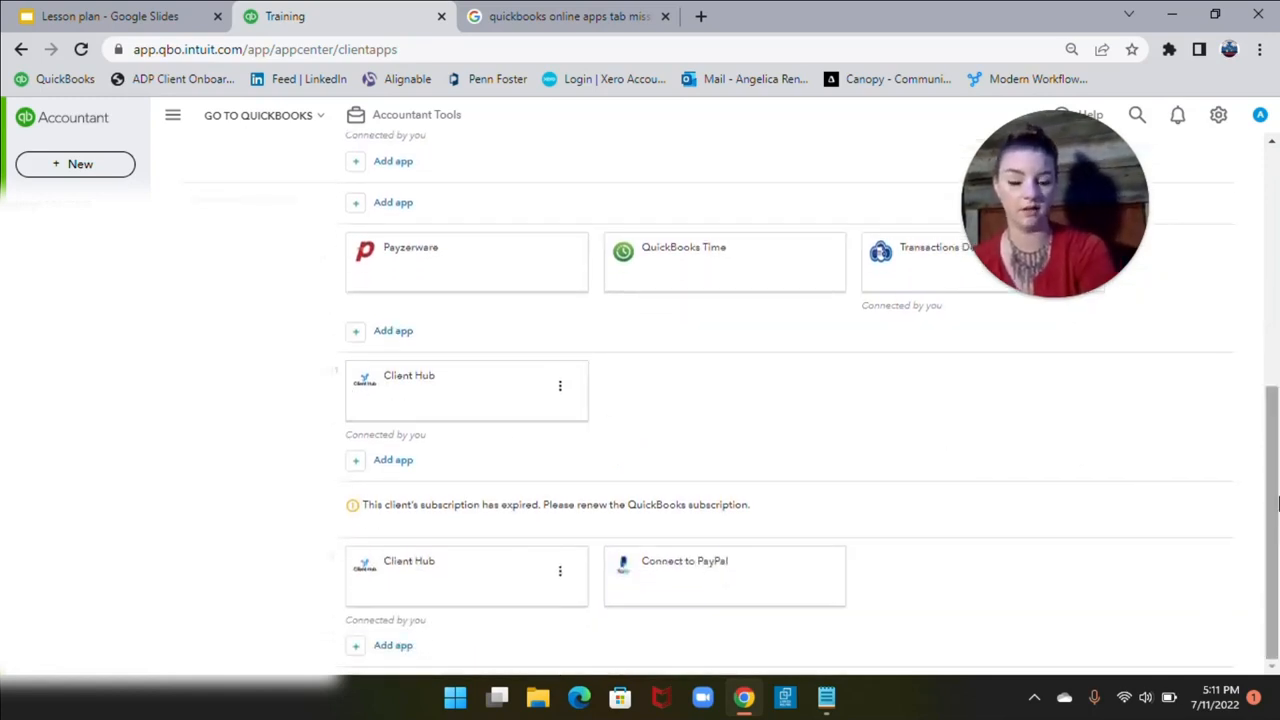
{"action": "left_click_drag", "start_coordinate": [1276, 503], "coordinate": [1276, 258]}
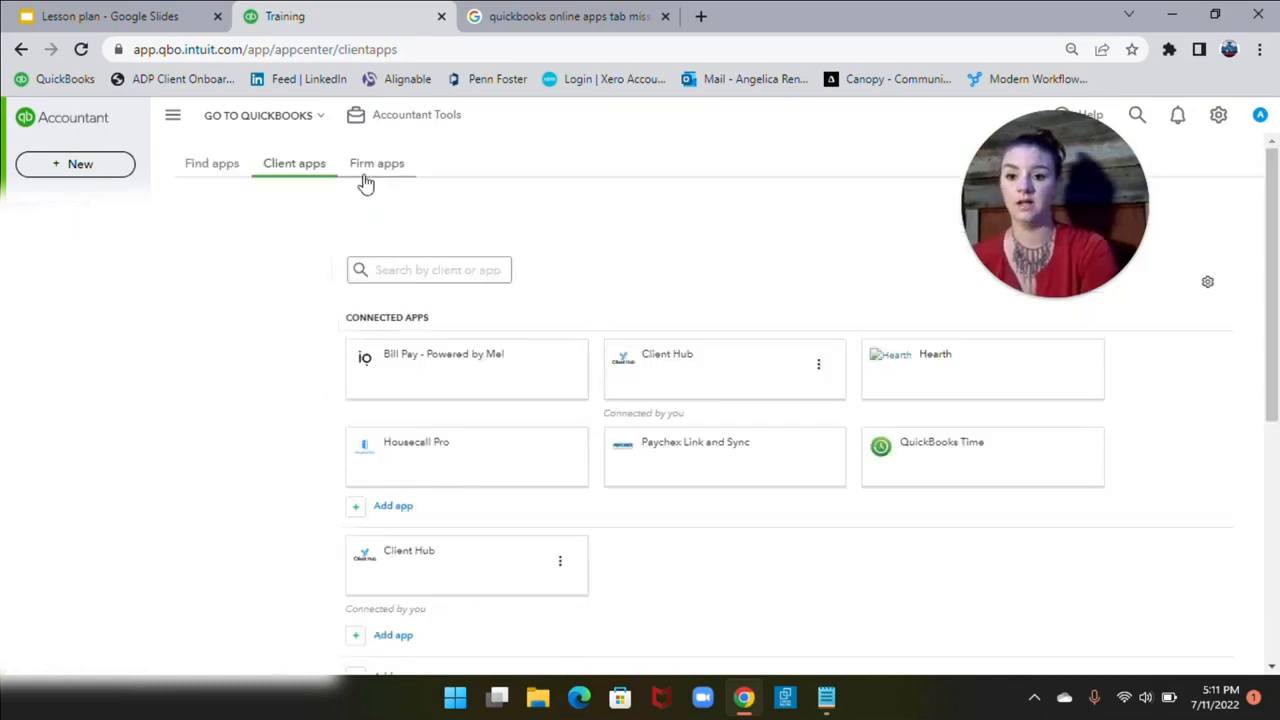
{"action": "left_click", "coordinate": [365, 180]}
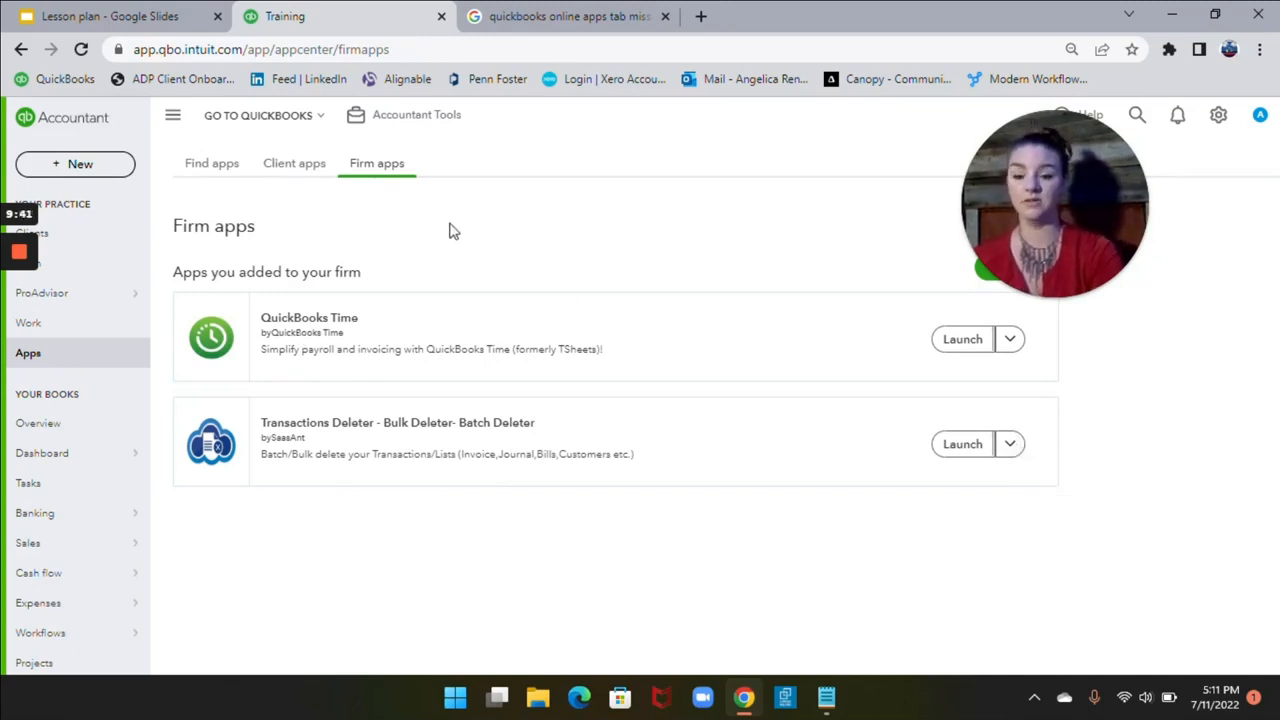
{"action": "left_click", "coordinate": [222, 166]}
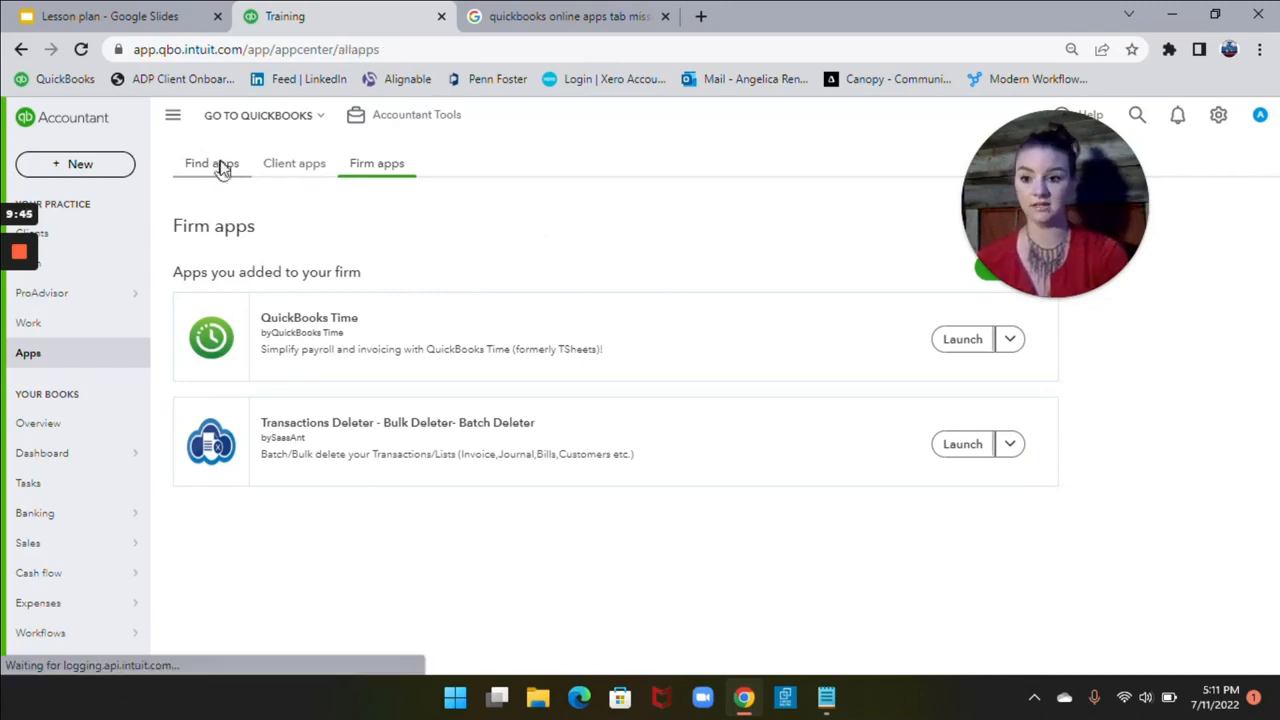
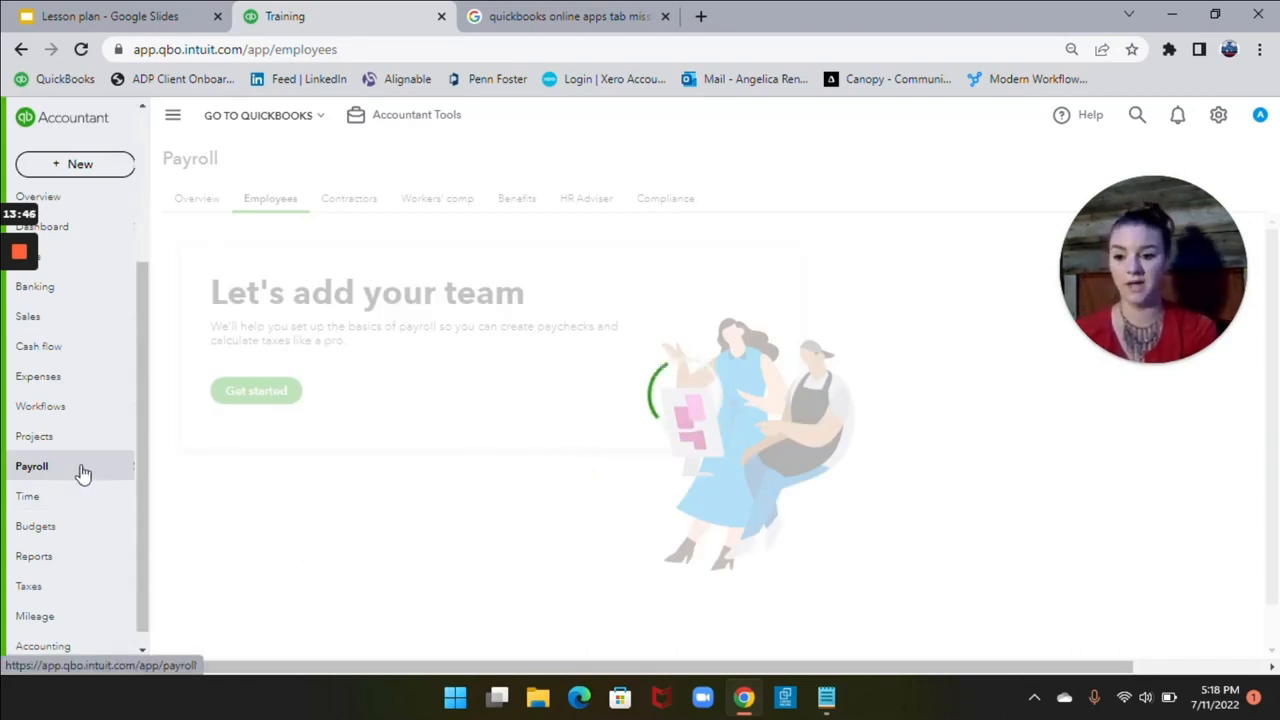
Launch QuickBooks Time from the Time page of the firm's books and open its Time Clock
{"action": "left_click", "coordinate": [77, 509]}
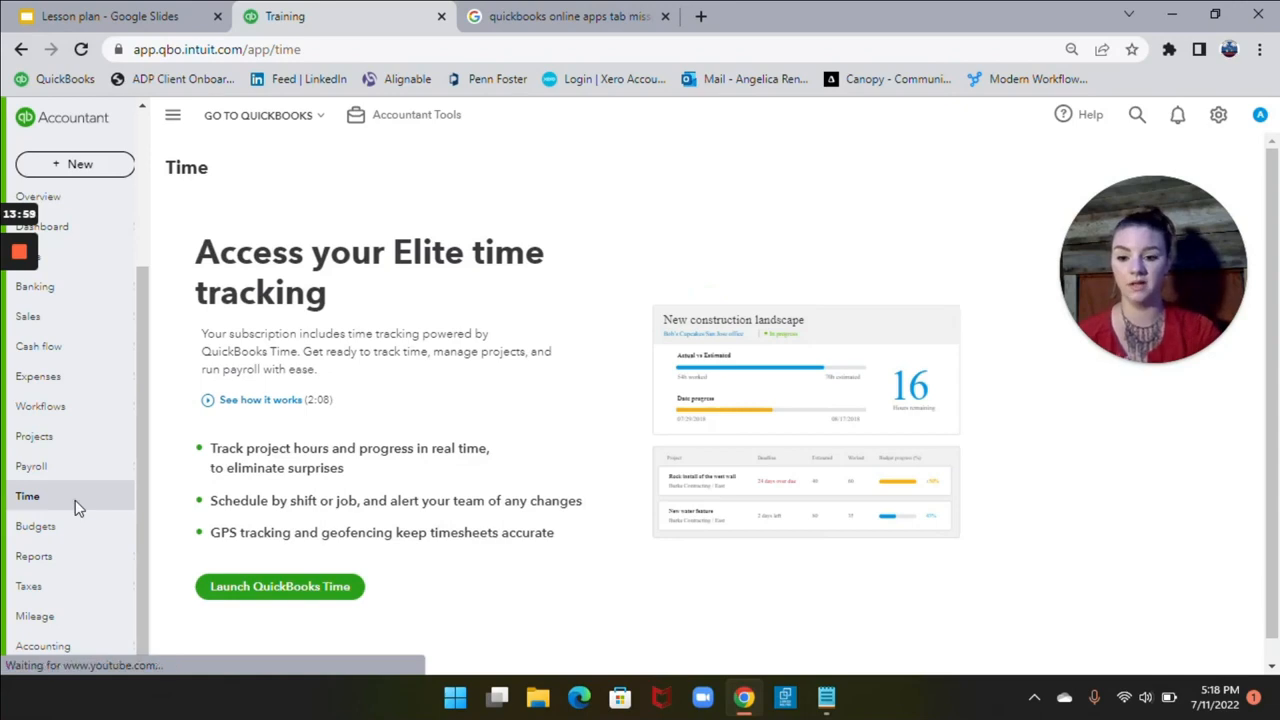
{"action": "left_click", "coordinate": [302, 587]}
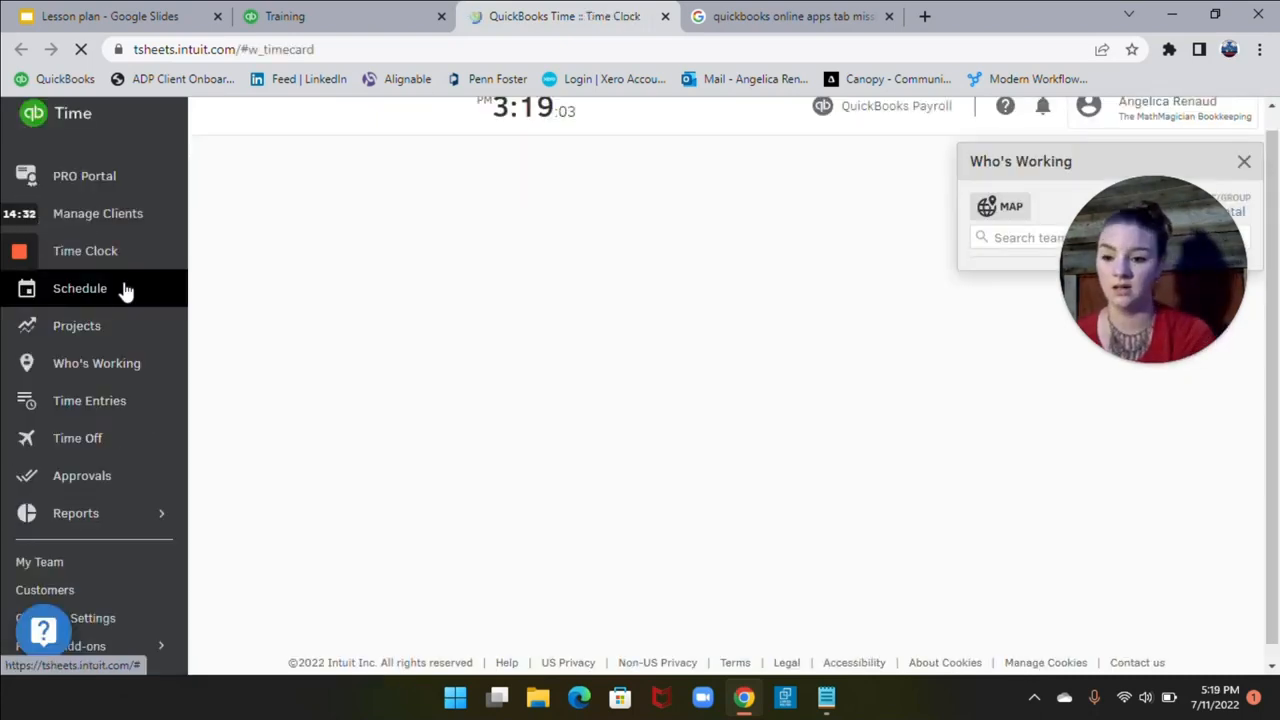
{"action": "left_click", "coordinate": [115, 275]}
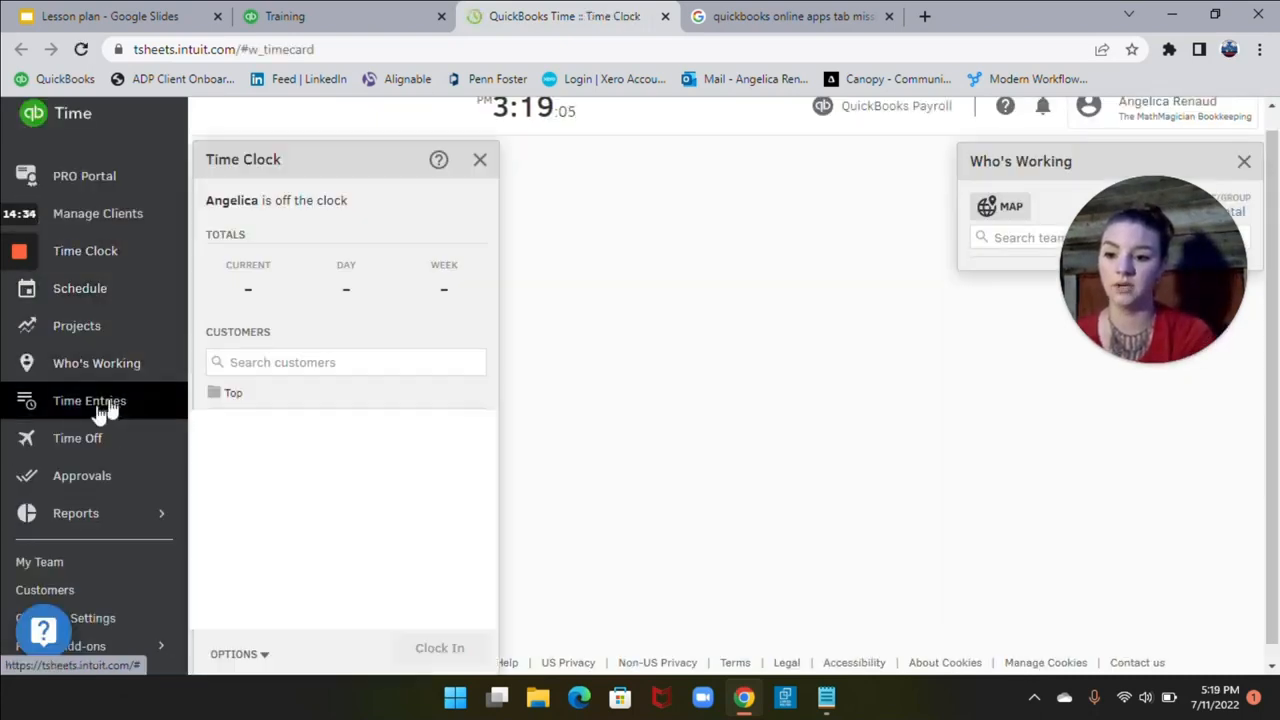
Open the Time Entries timesheets, close the Time Clock, and start adding a new time entry
{"action": "left_click", "coordinate": [95, 410]}
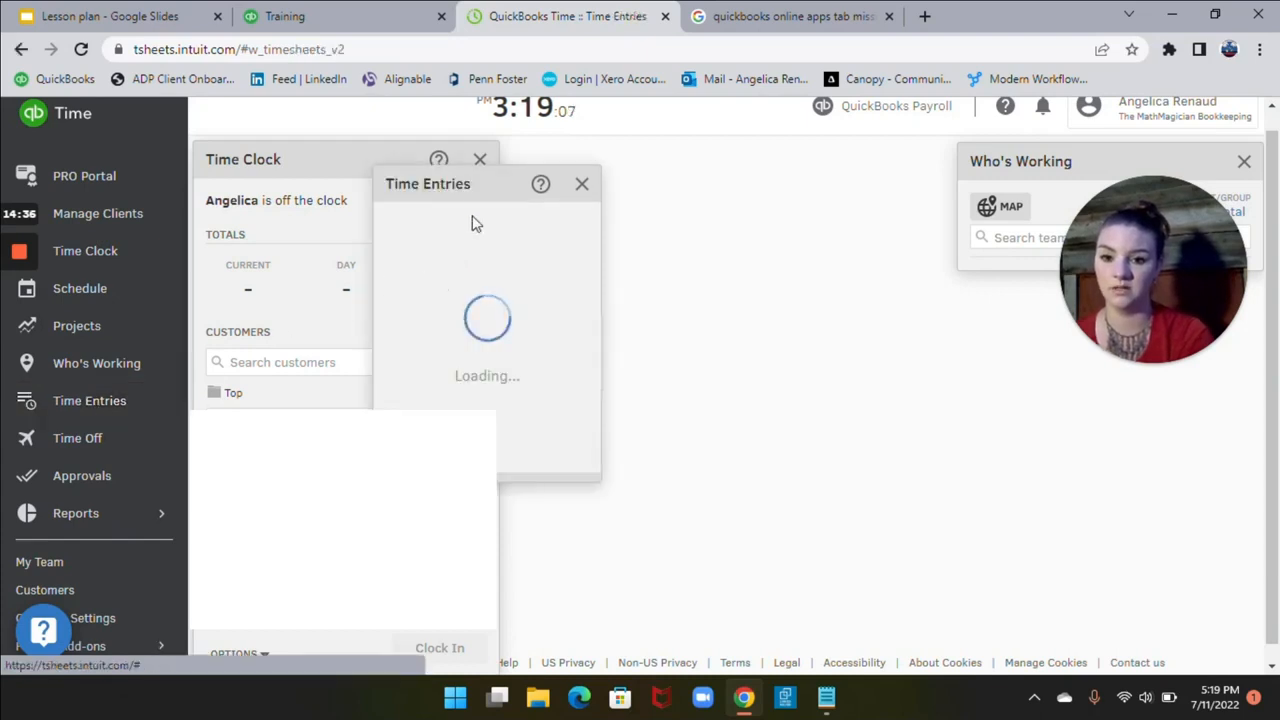
{"action": "left_click", "coordinate": [481, 163]}
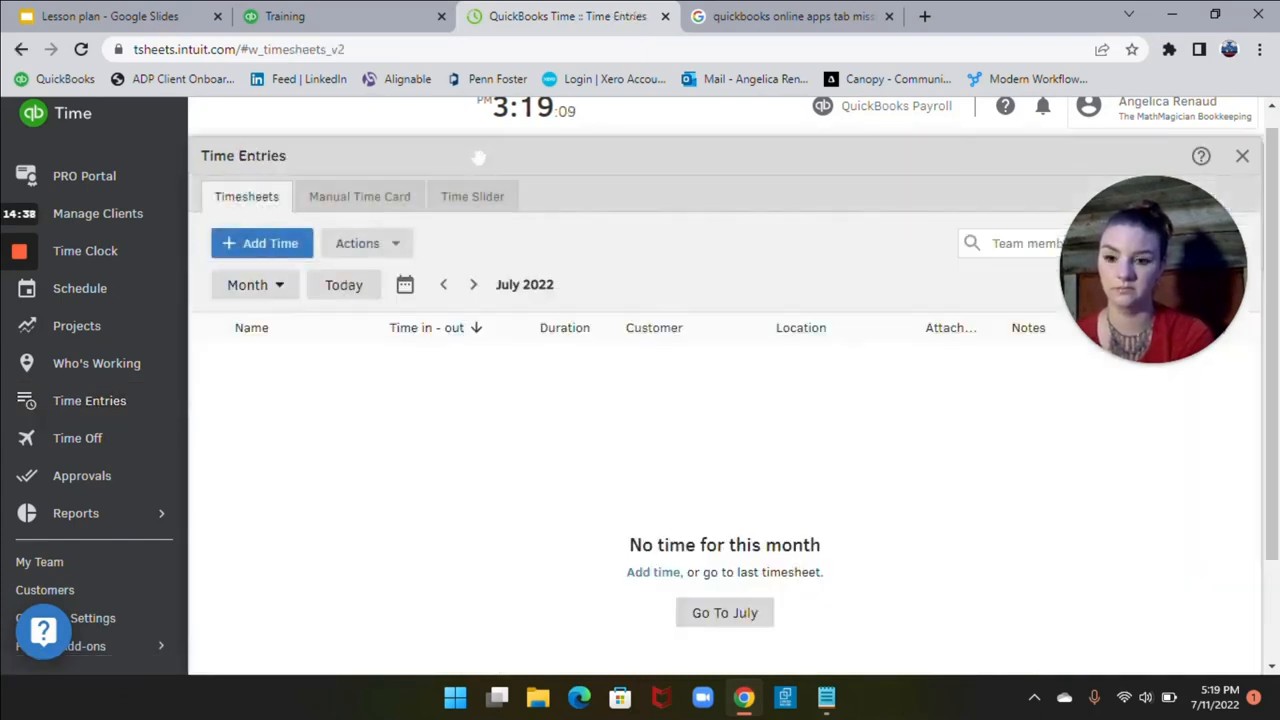
{"action": "left_click", "coordinate": [283, 245]}
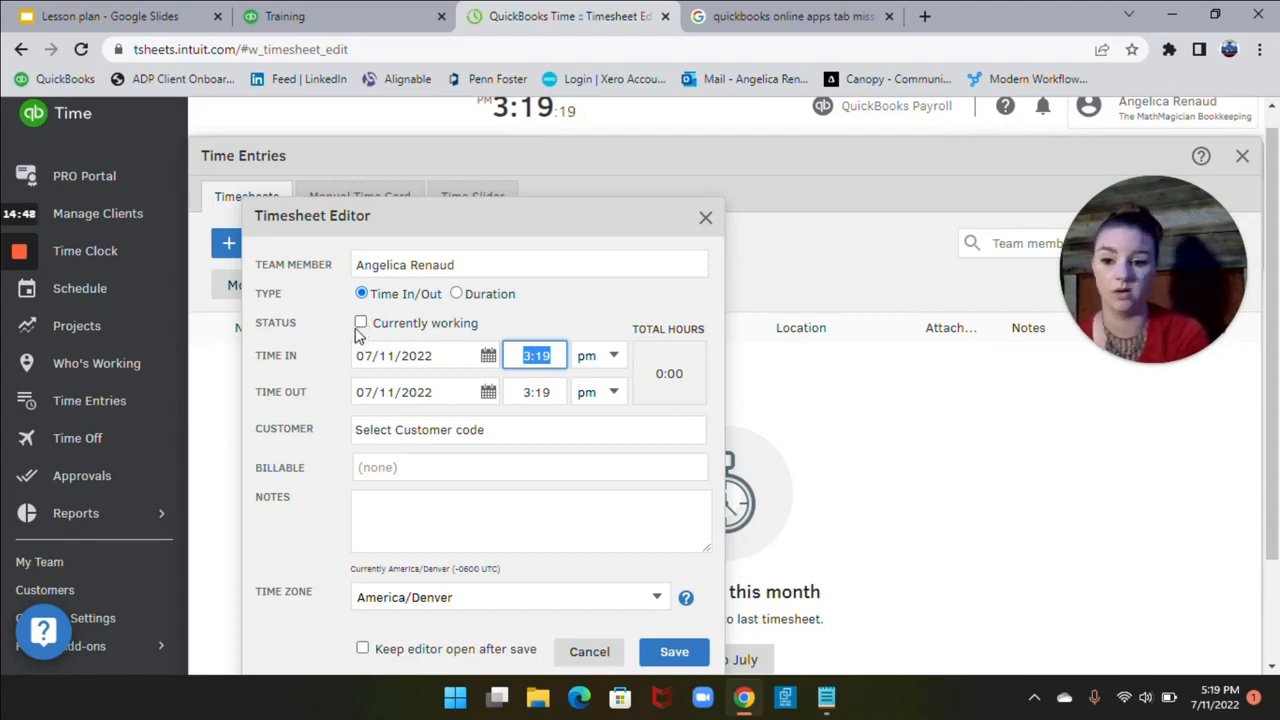
Look over the customer list, time zone choices and notes of the time entry, and close the customer list without choosing one
{"action": "left_click", "coordinate": [563, 438]}
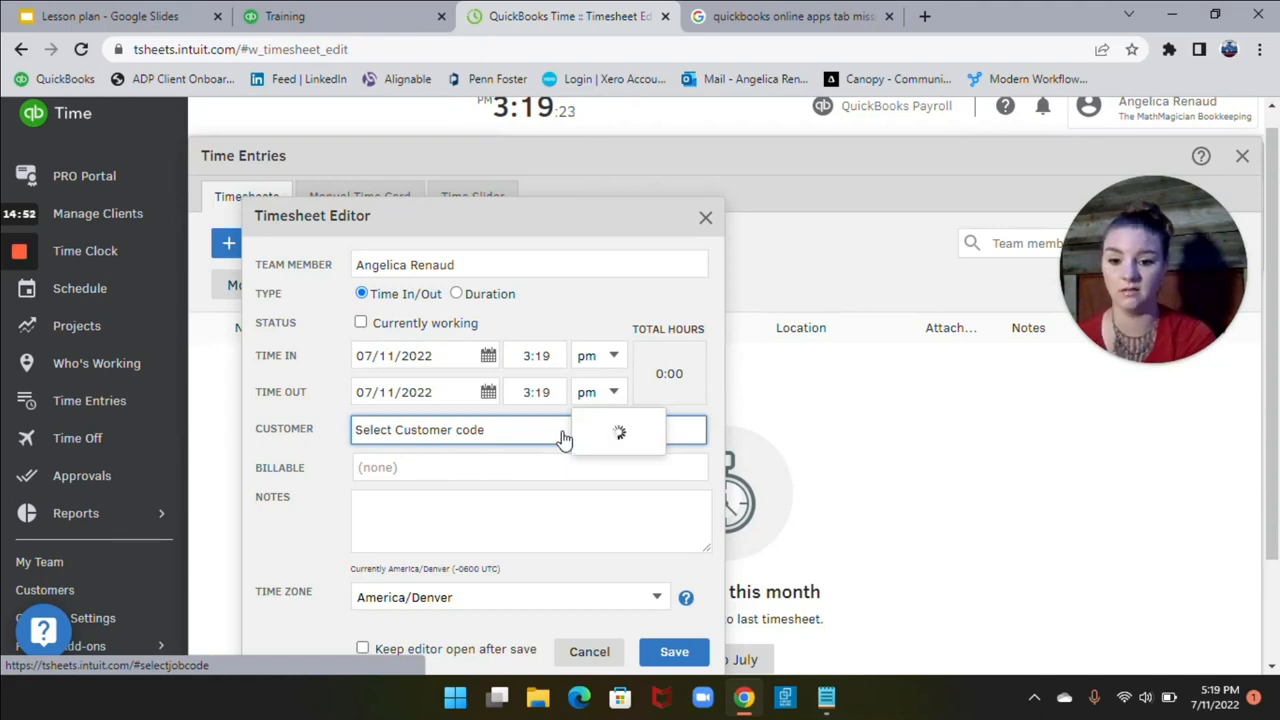
{"action": "scroll", "coordinate": [460, 470], "scroll_direction": "down", "scroll_amount": 2}
{"action": "left_click", "coordinate": [435, 472]}
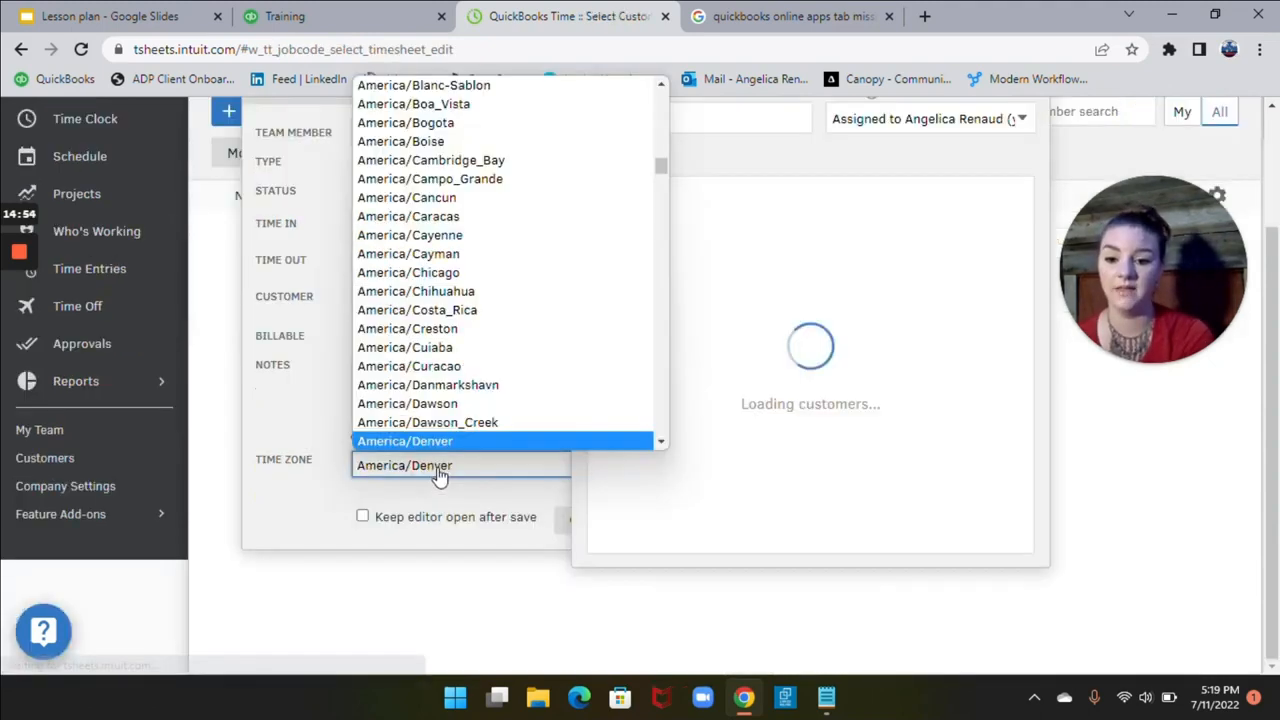
{"action": "left_click", "coordinate": [437, 472]}
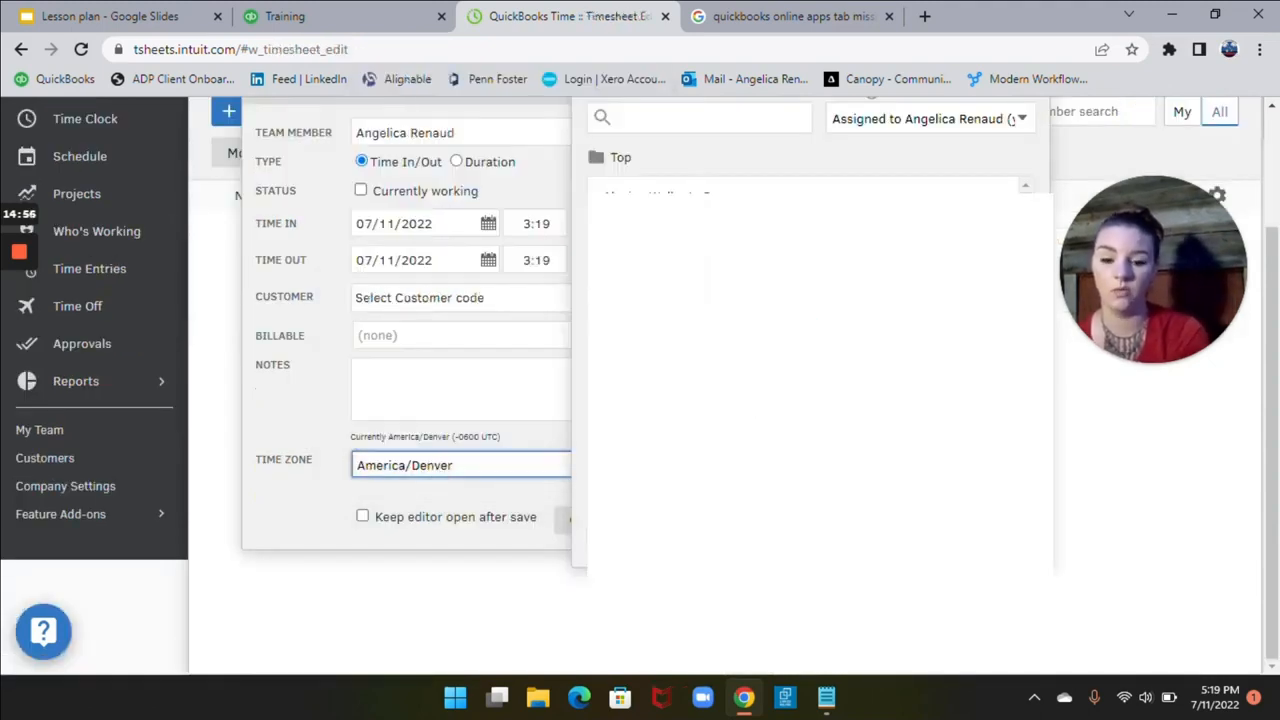
{"action": "left_click", "coordinate": [361, 369]}
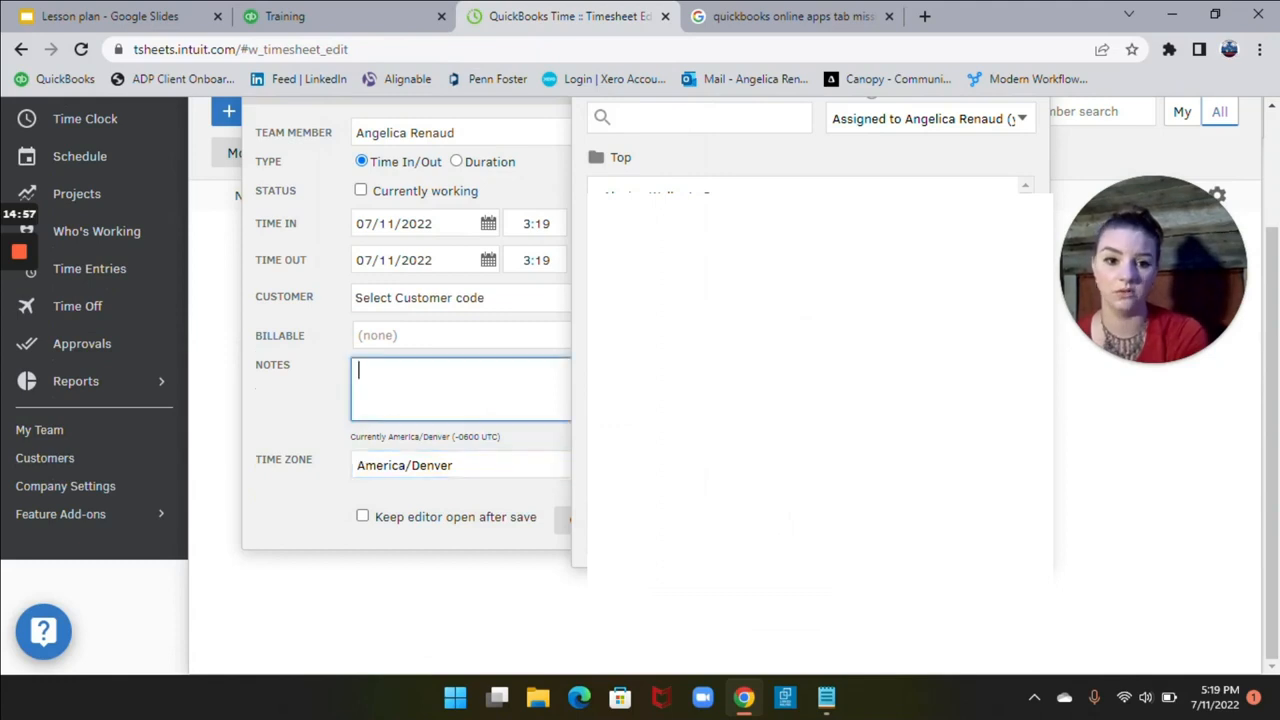
{"action": "scroll", "coordinate": [1275, 227], "scroll_direction": "up", "scroll_amount": 2}
{"action": "left_click", "coordinate": [1030, 140]}
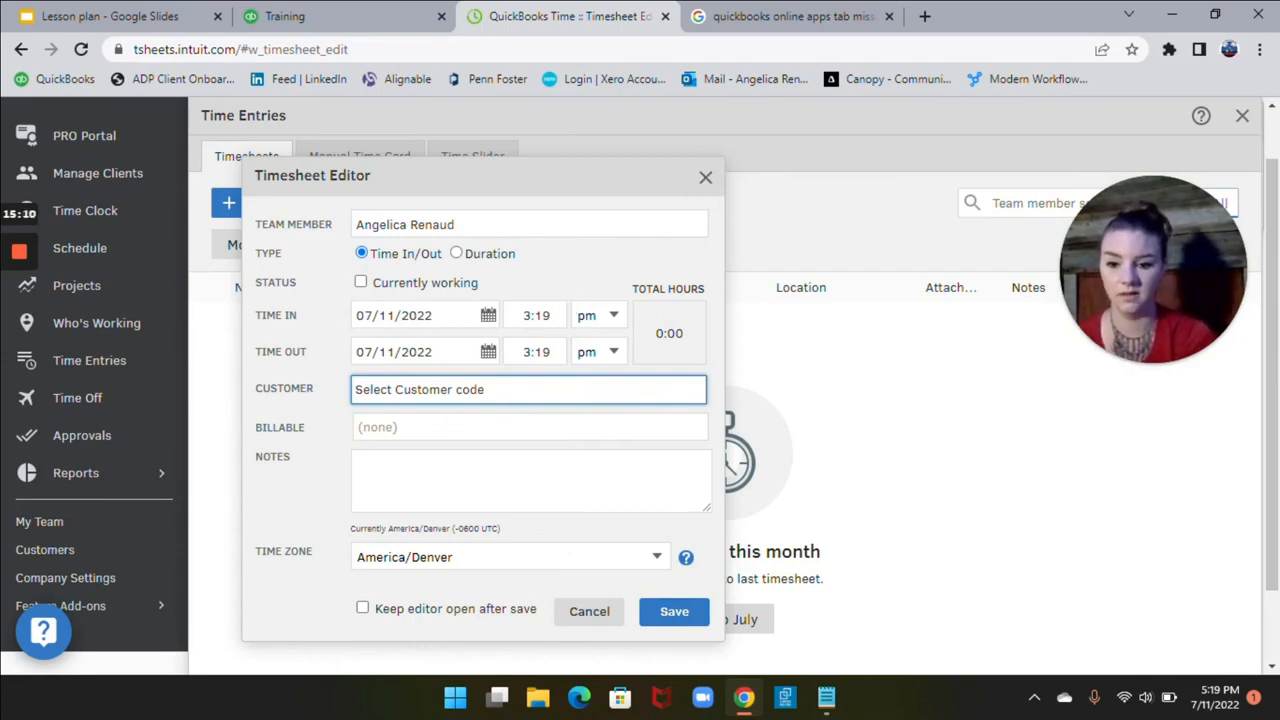
Save the time entry for 07/11/2022 and close QuickBooks Time
{"action": "left_click", "coordinate": [662, 610]}
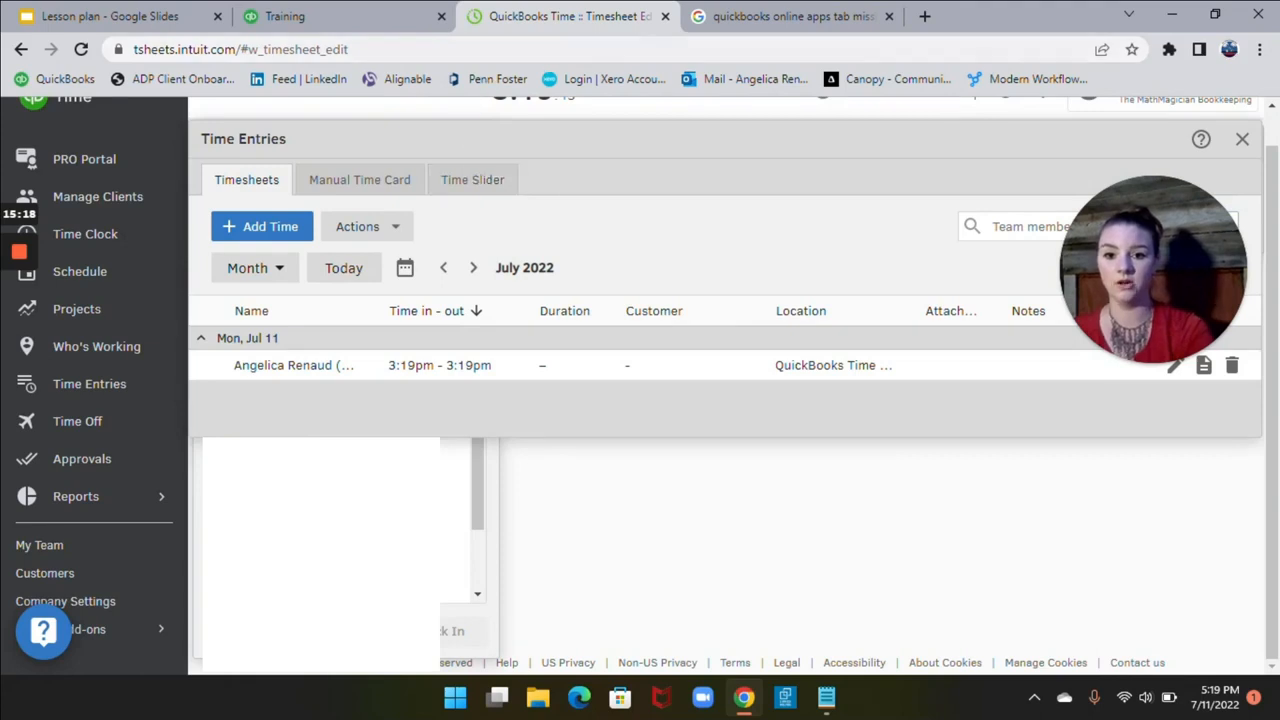
{"action": "left_click", "coordinate": [665, 17]}
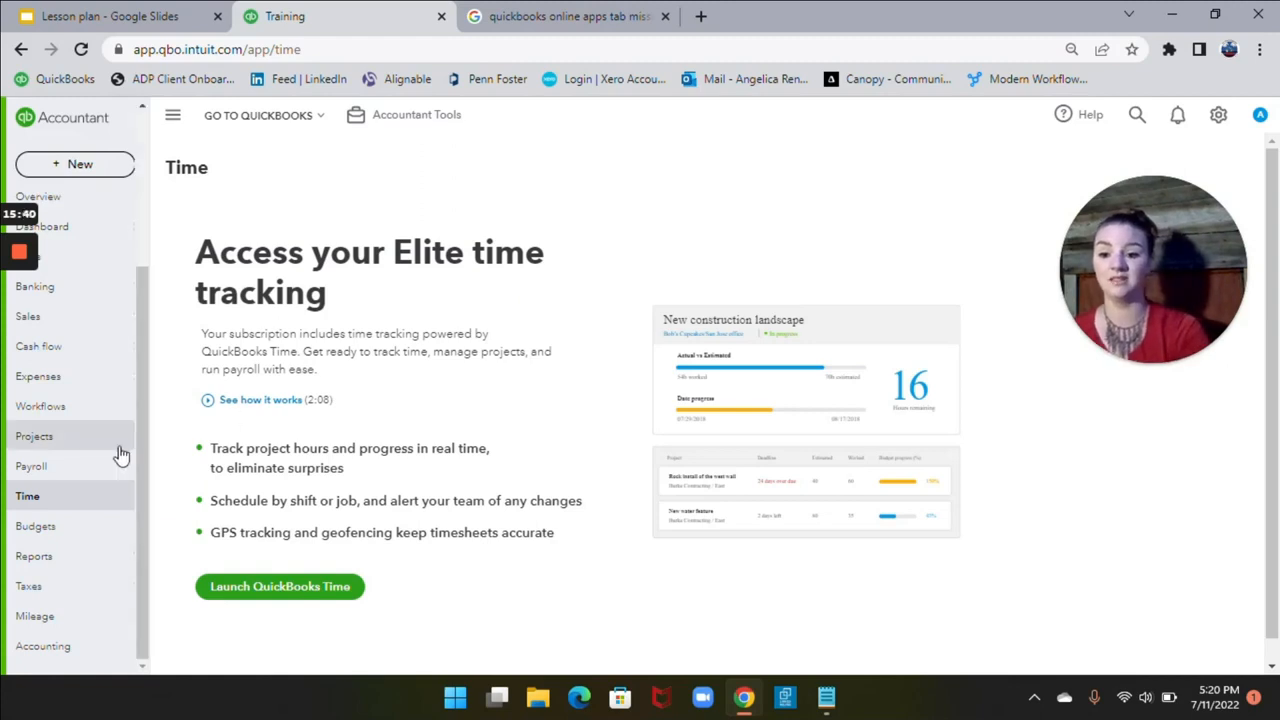
Open the custom form styles in the company settings and edit the Standard style
{"action": "mouse_move", "coordinate": [77, 465]}
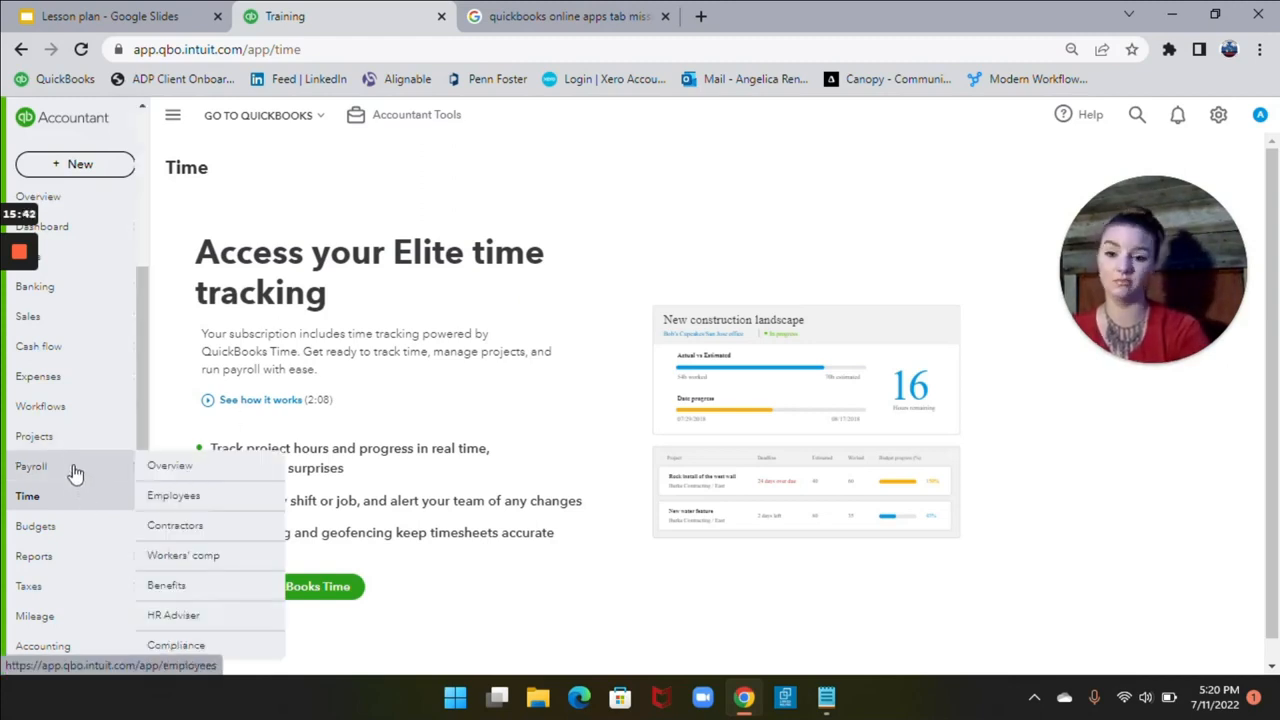
{"action": "mouse_move", "coordinate": [8, 277]}
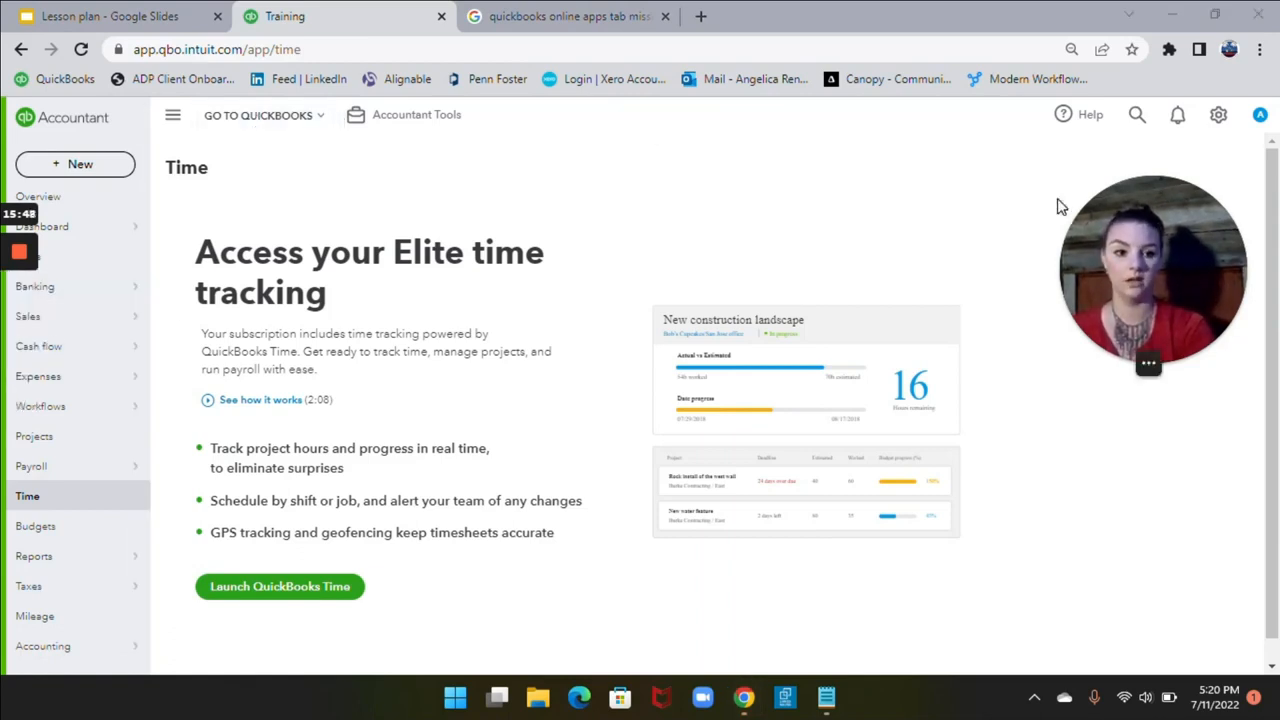
{"action": "left_click", "coordinate": [1219, 115]}
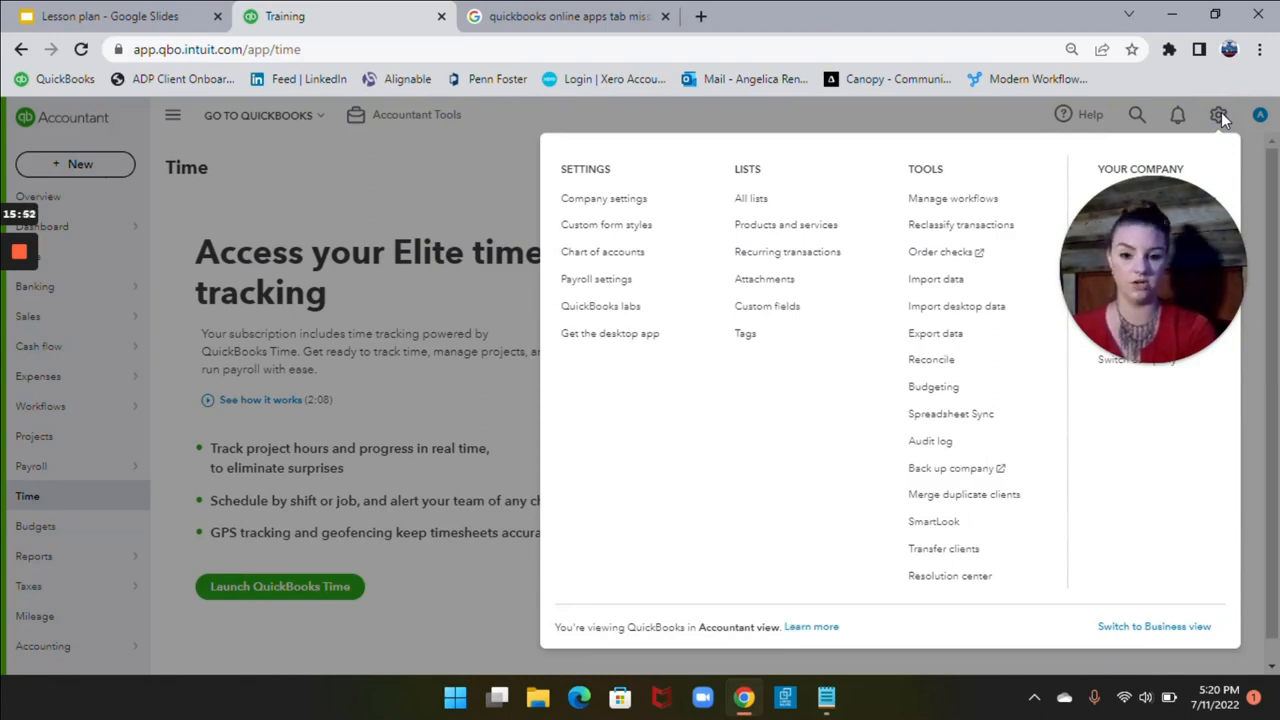
{"action": "left_click", "coordinate": [646, 232]}
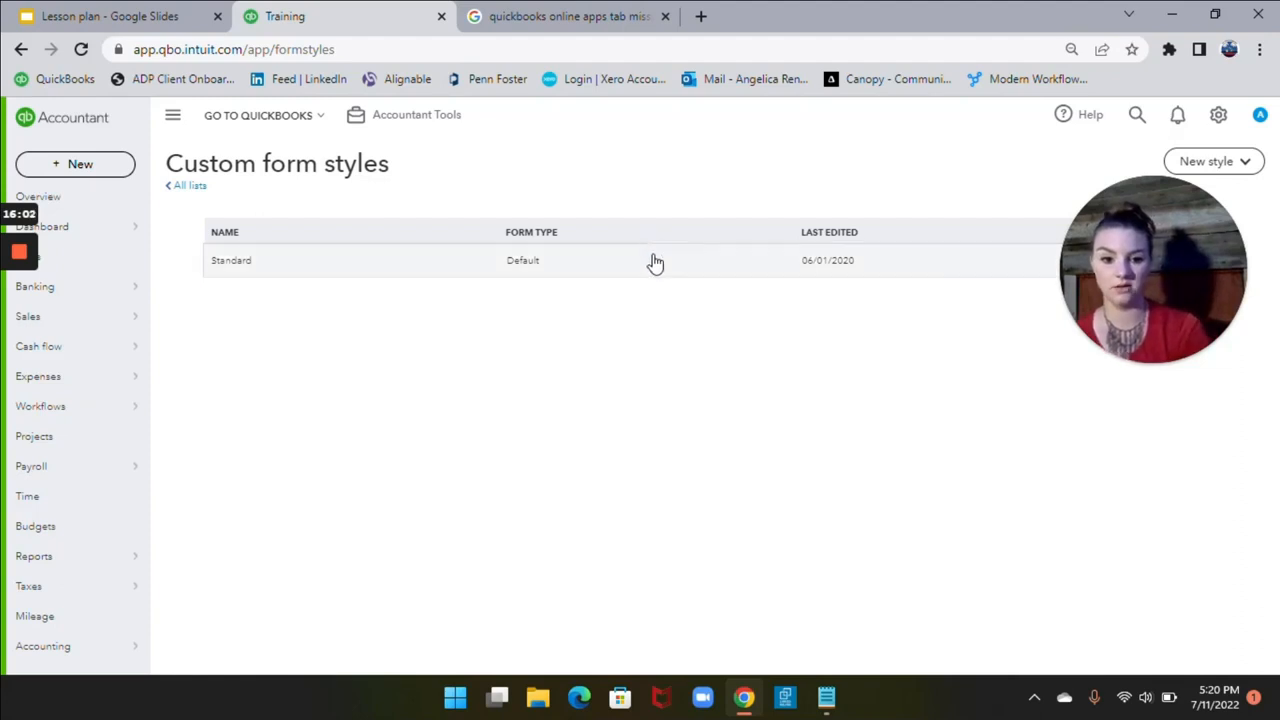
{"action": "left_click", "coordinate": [652, 262]}
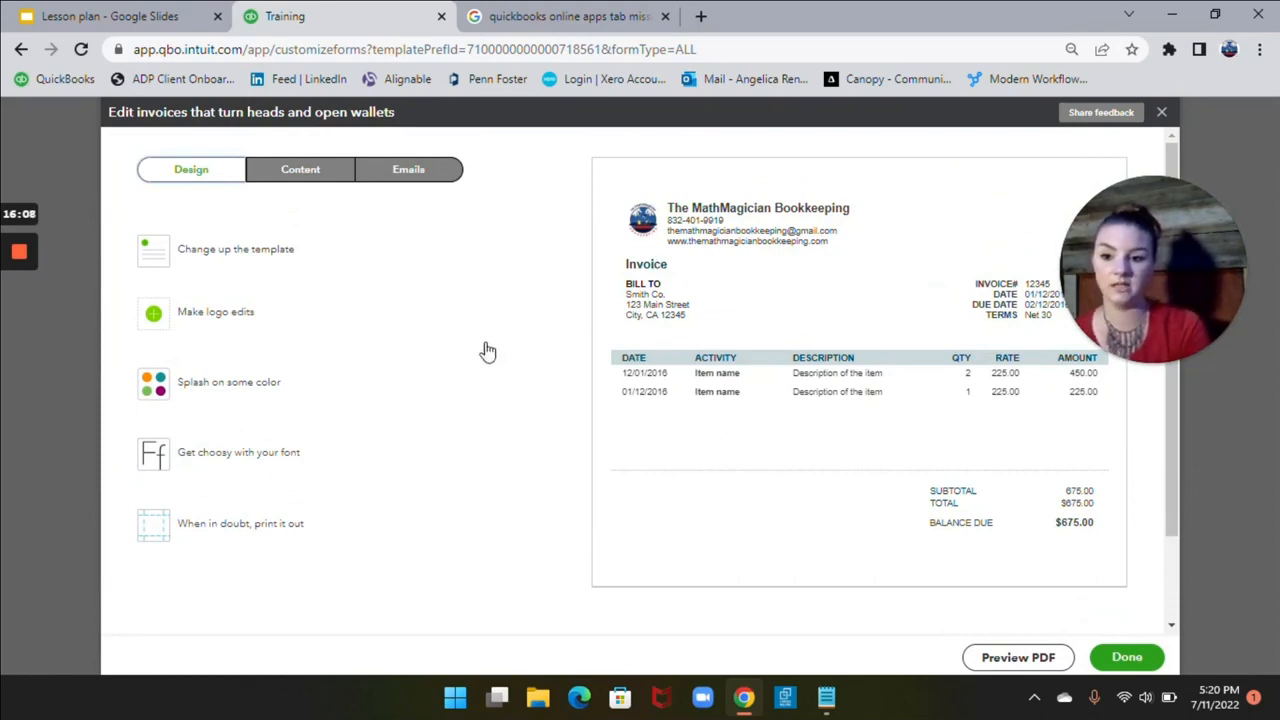
Preview the Modern, Fresh and Airy new invoice templates, and return the design to Airy classic
{"action": "left_click", "coordinate": [240, 262]}
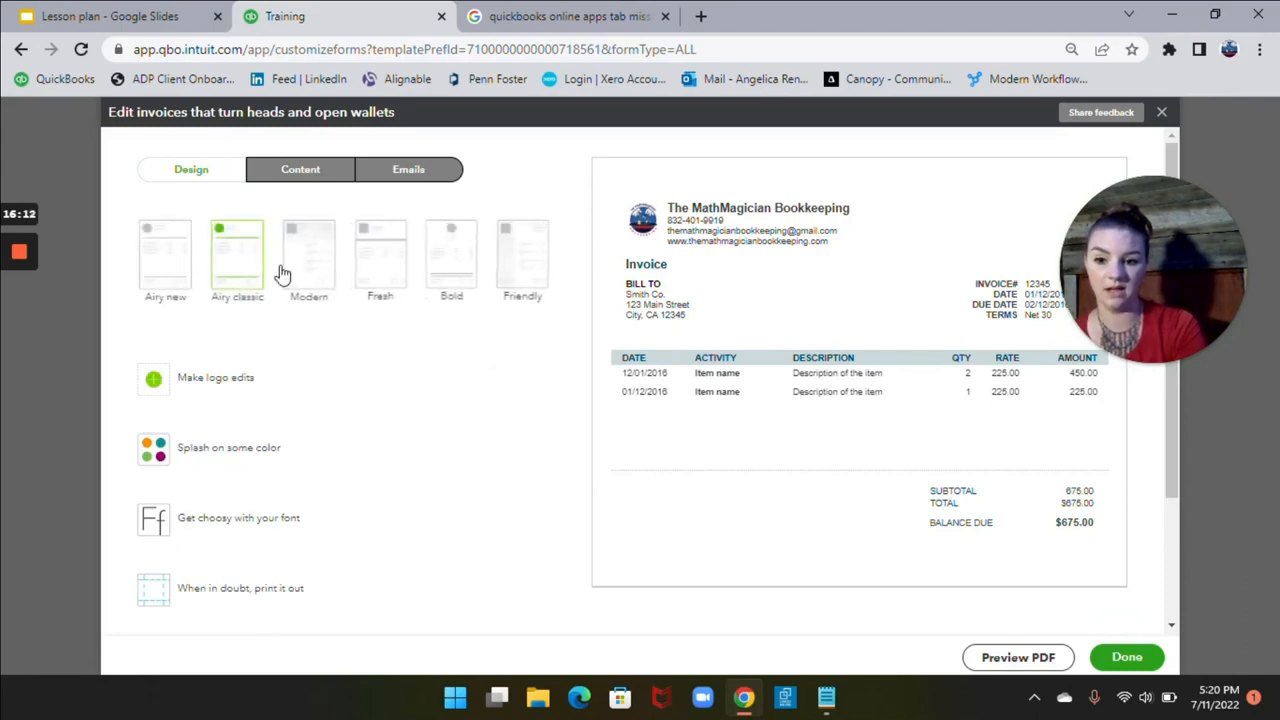
{"action": "left_click", "coordinate": [312, 282]}
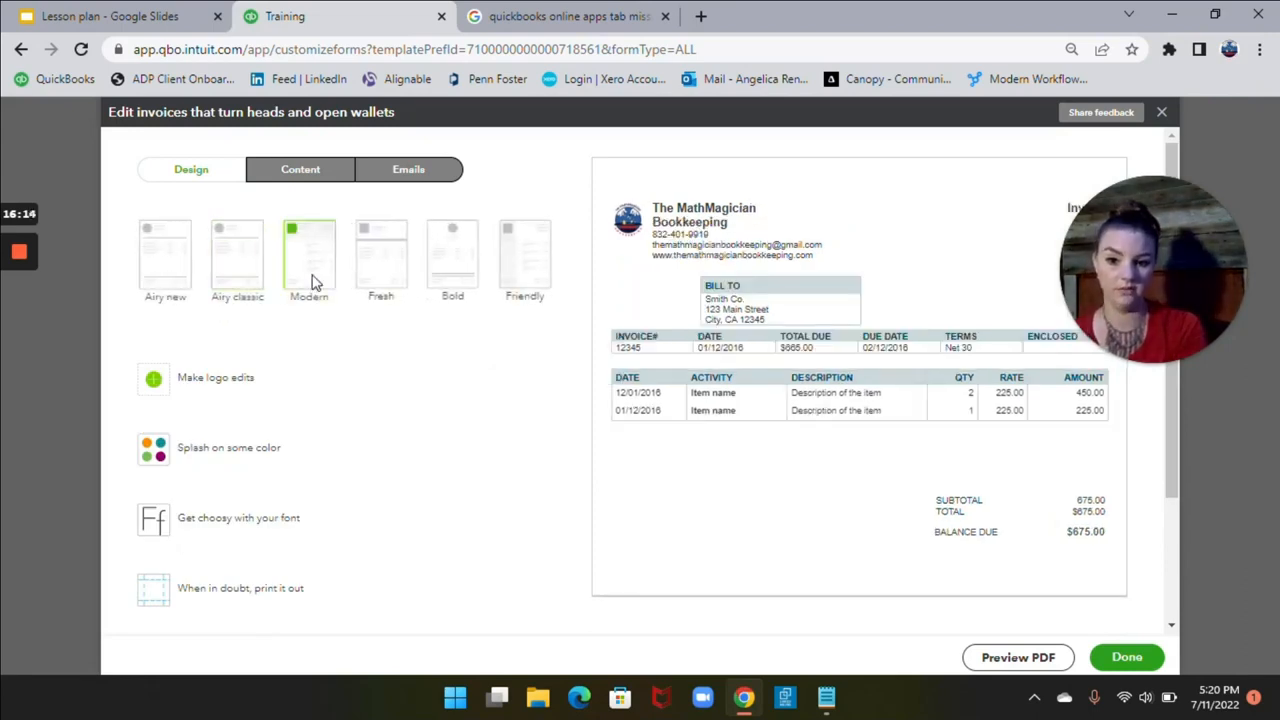
{"action": "left_click", "coordinate": [362, 280]}
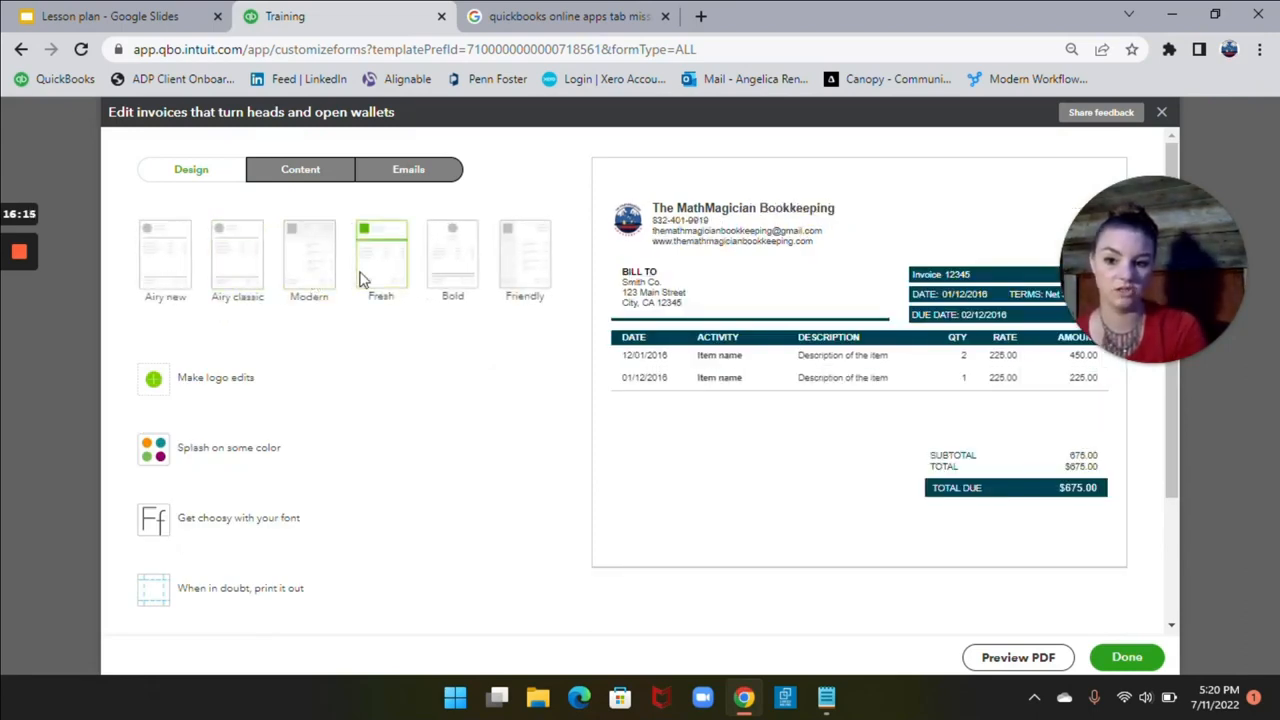
{"action": "left_click", "coordinate": [190, 268]}
{"action": "left_click", "coordinate": [255, 268]}
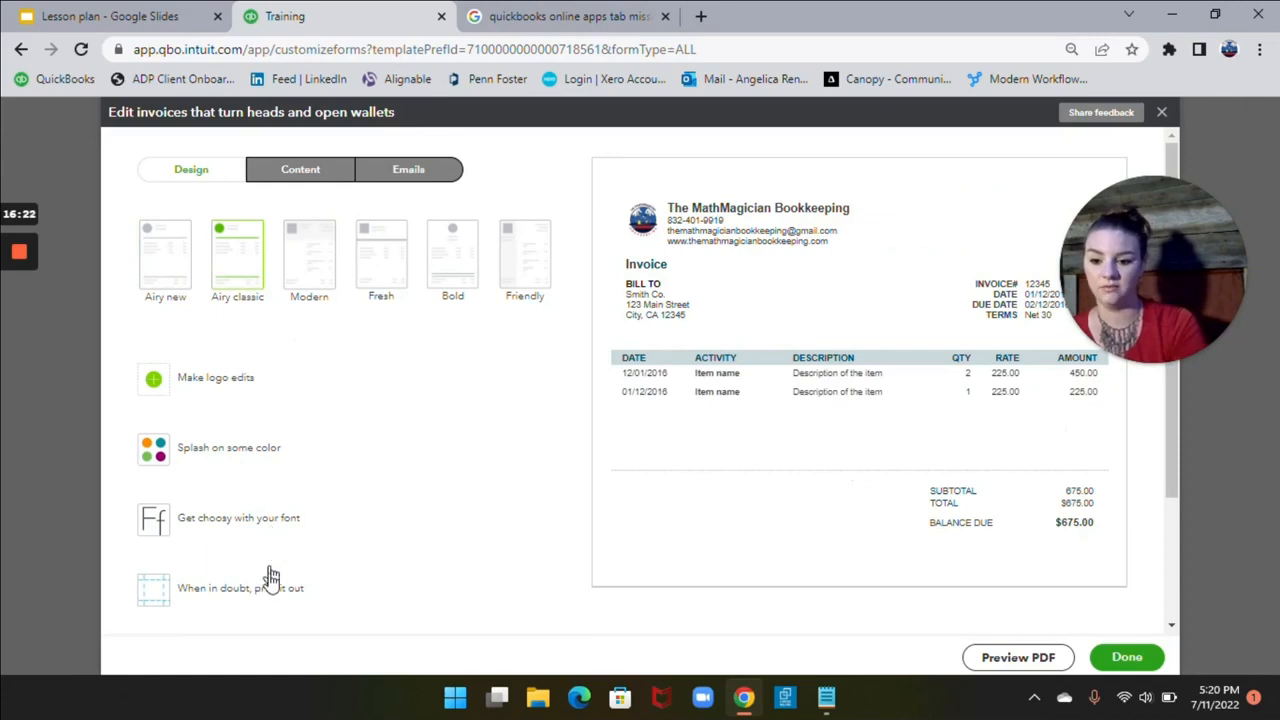
Review the content and email settings of the invoice style, including the message to the customer
{"action": "left_click", "coordinate": [340, 172]}
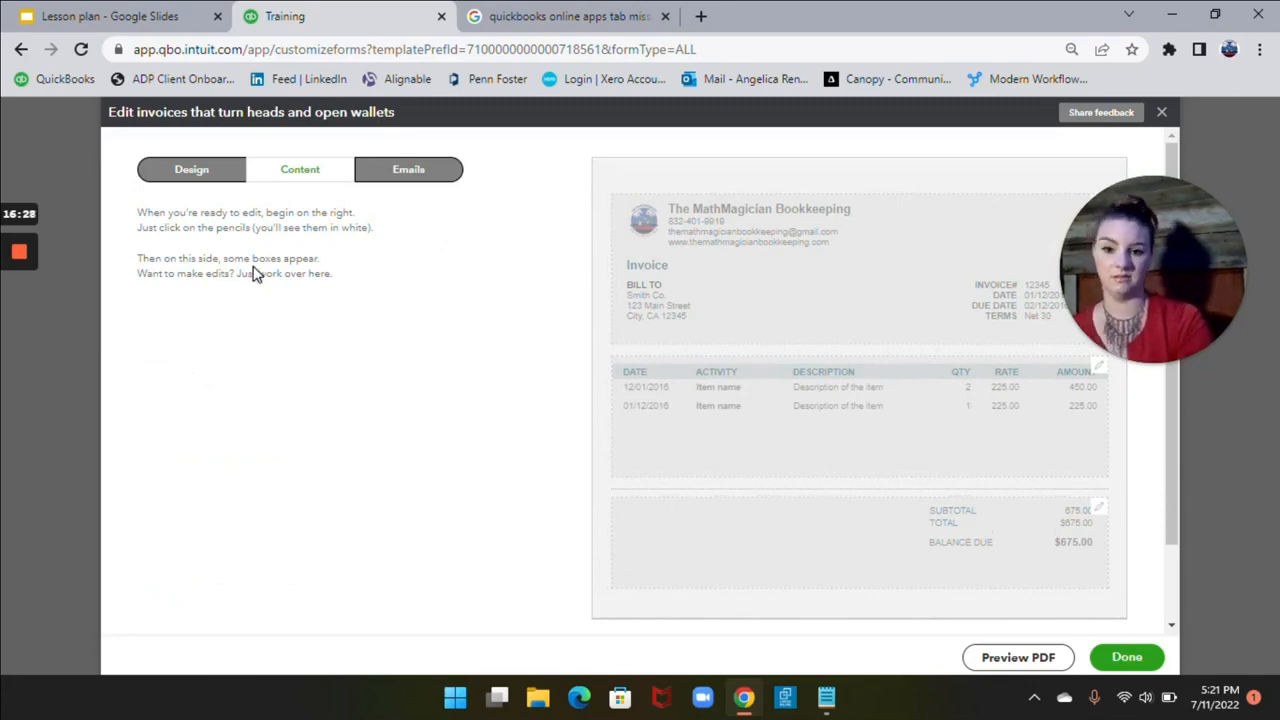
{"action": "left_click", "coordinate": [402, 190]}
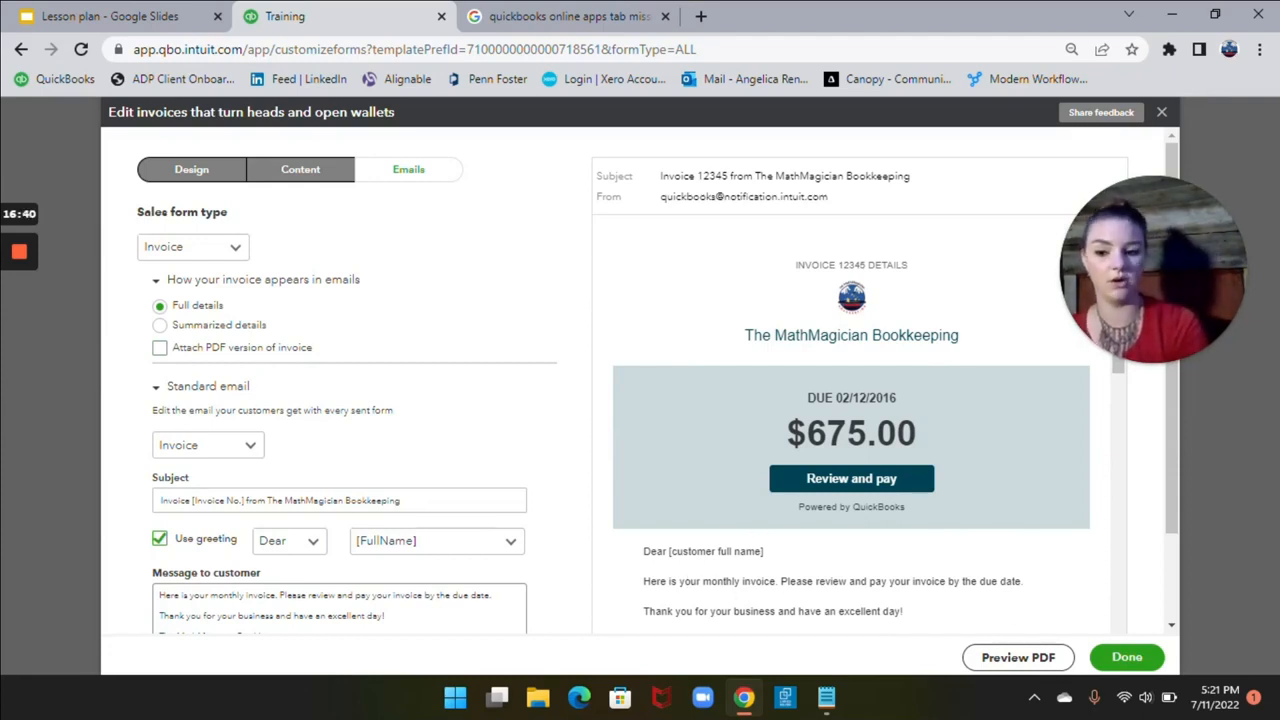
{"action": "left_click", "coordinate": [384, 615]}
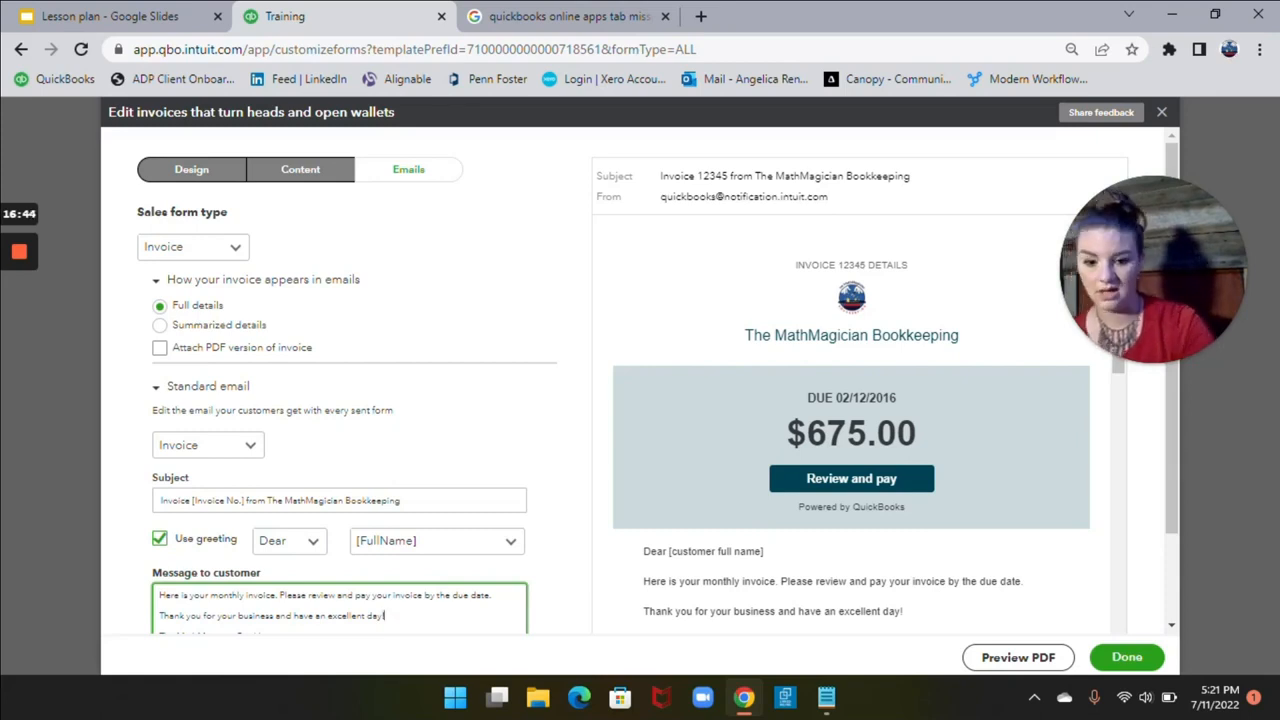
Preview the invoice as a PDF and close it, and exit the Standard form style with its changes saved
{"action": "left_click", "coordinate": [1045, 657]}
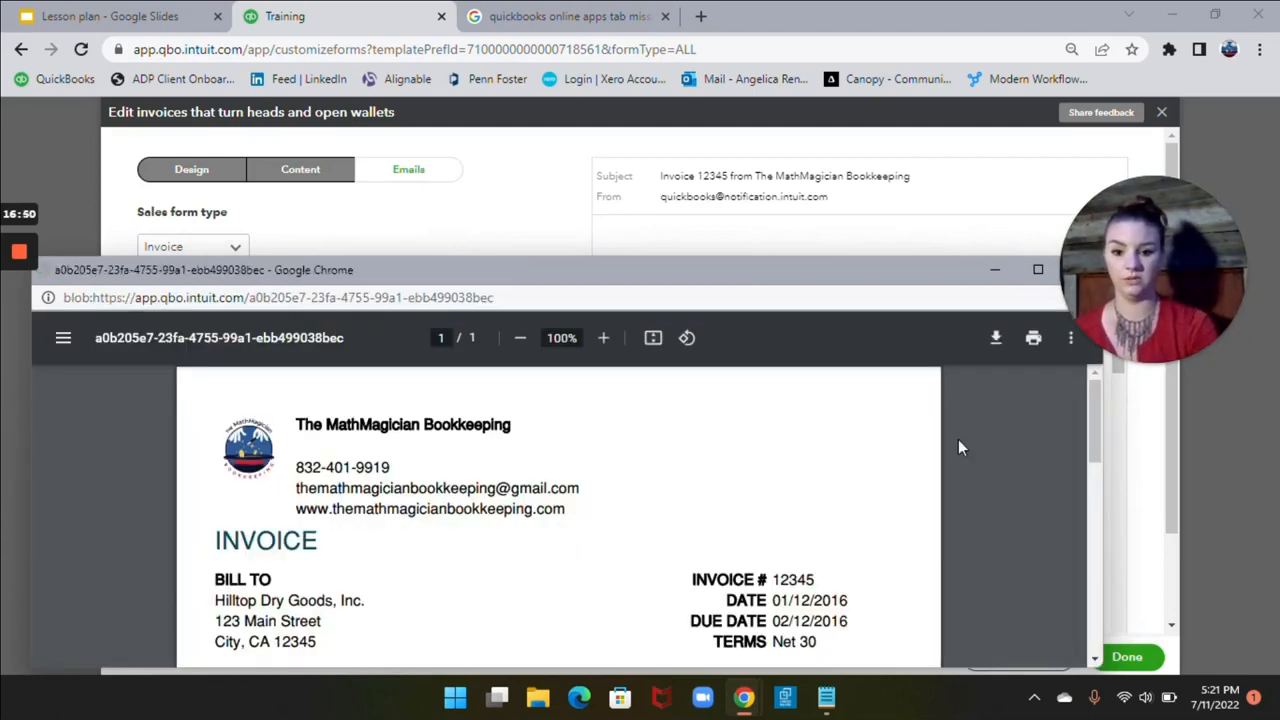
{"action": "left_click_drag", "start_coordinate": [792, 270], "coordinate": [778, 77]}
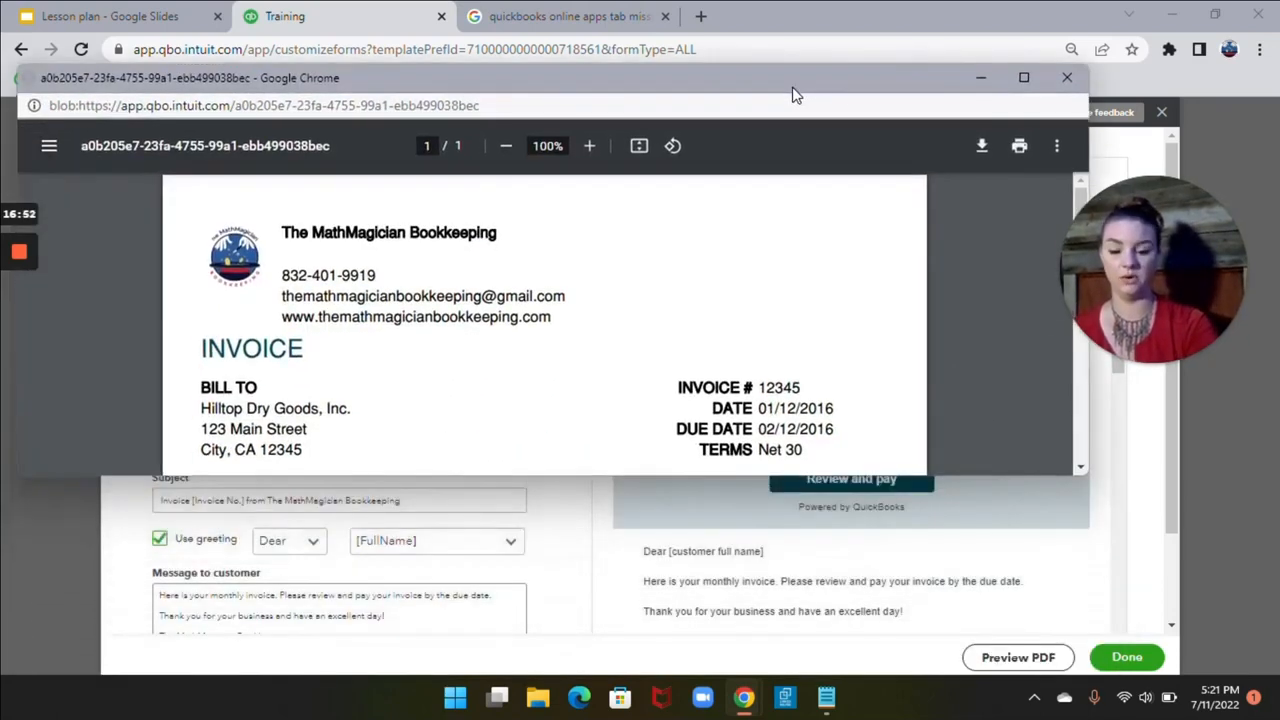
{"action": "left_click", "coordinate": [1066, 77]}
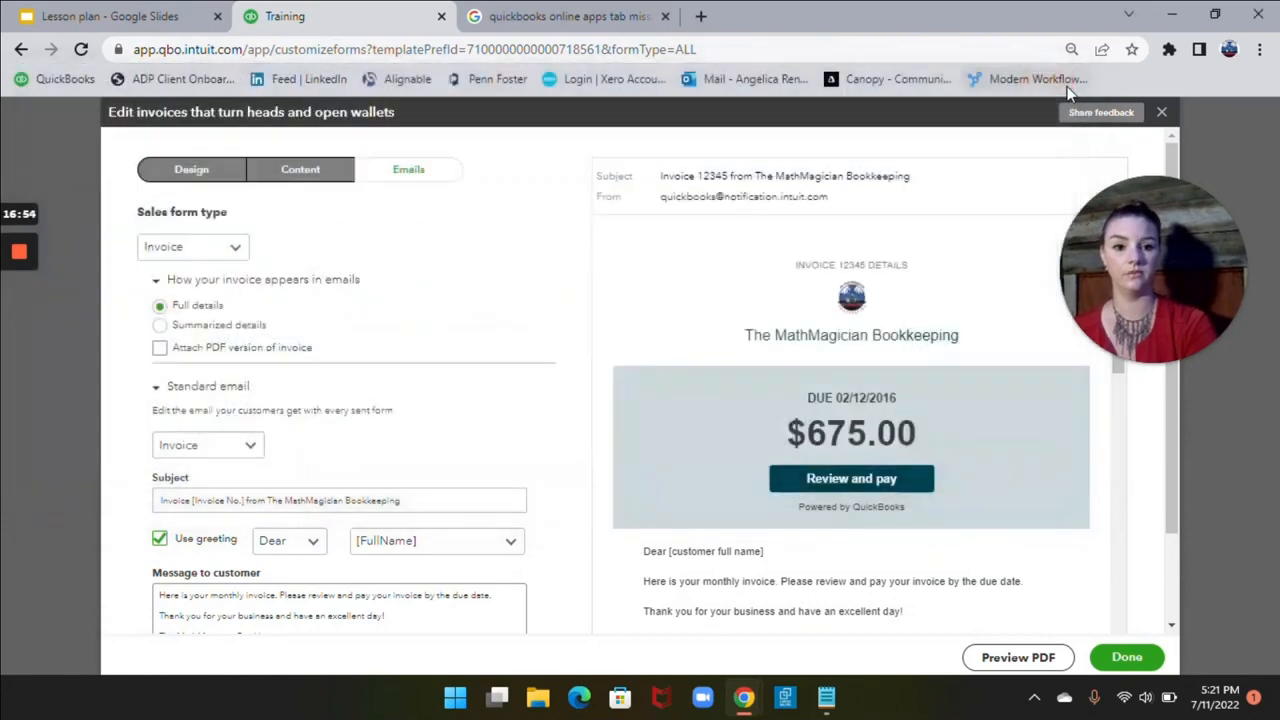
{"action": "left_click", "coordinate": [1160, 113]}
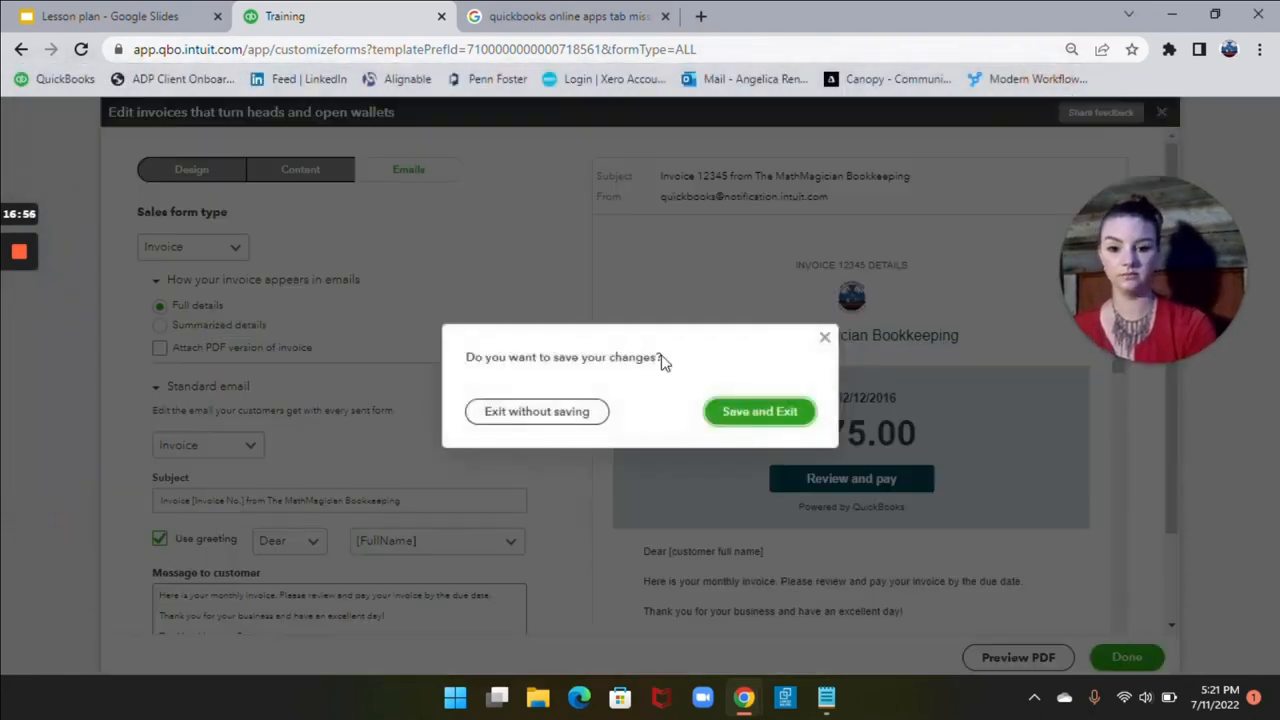
{"action": "left_click", "coordinate": [740, 420]}
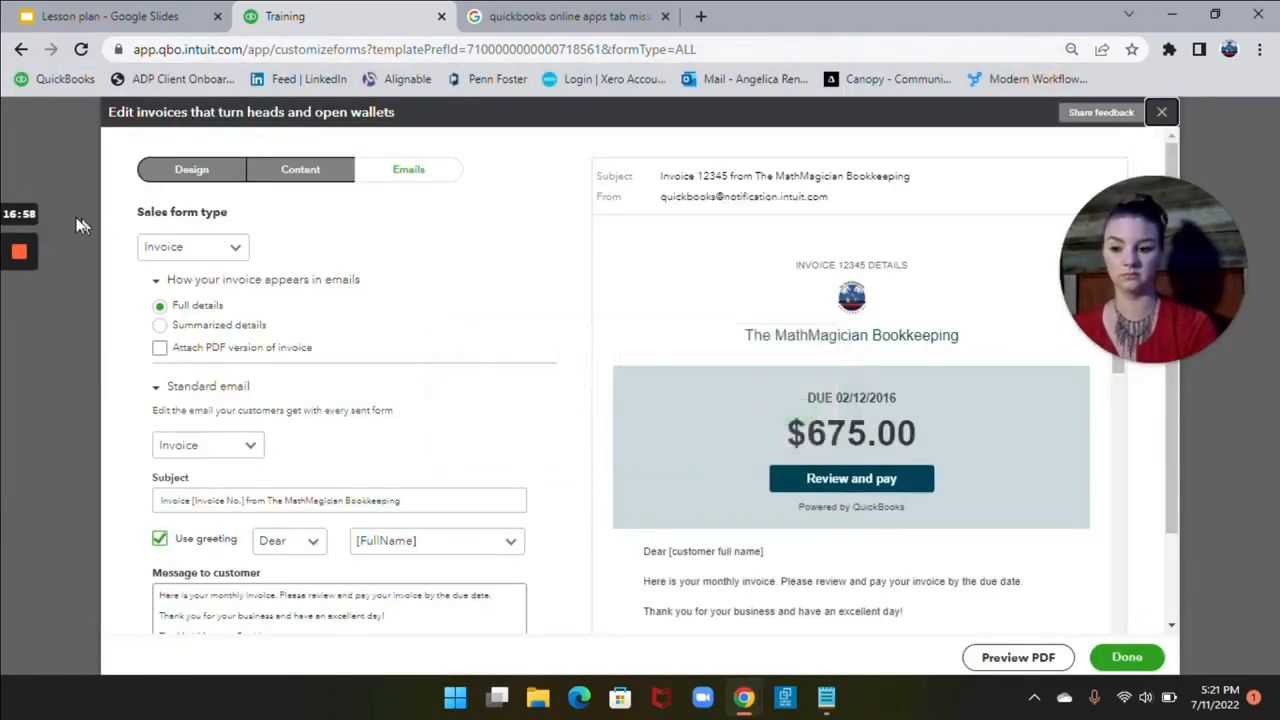
Open user management for JD's Plumbing Service, Inc., view the user types available to the Admin user, and close the settings without saving
{"action": "mouse_move", "coordinate": [27, 250]}
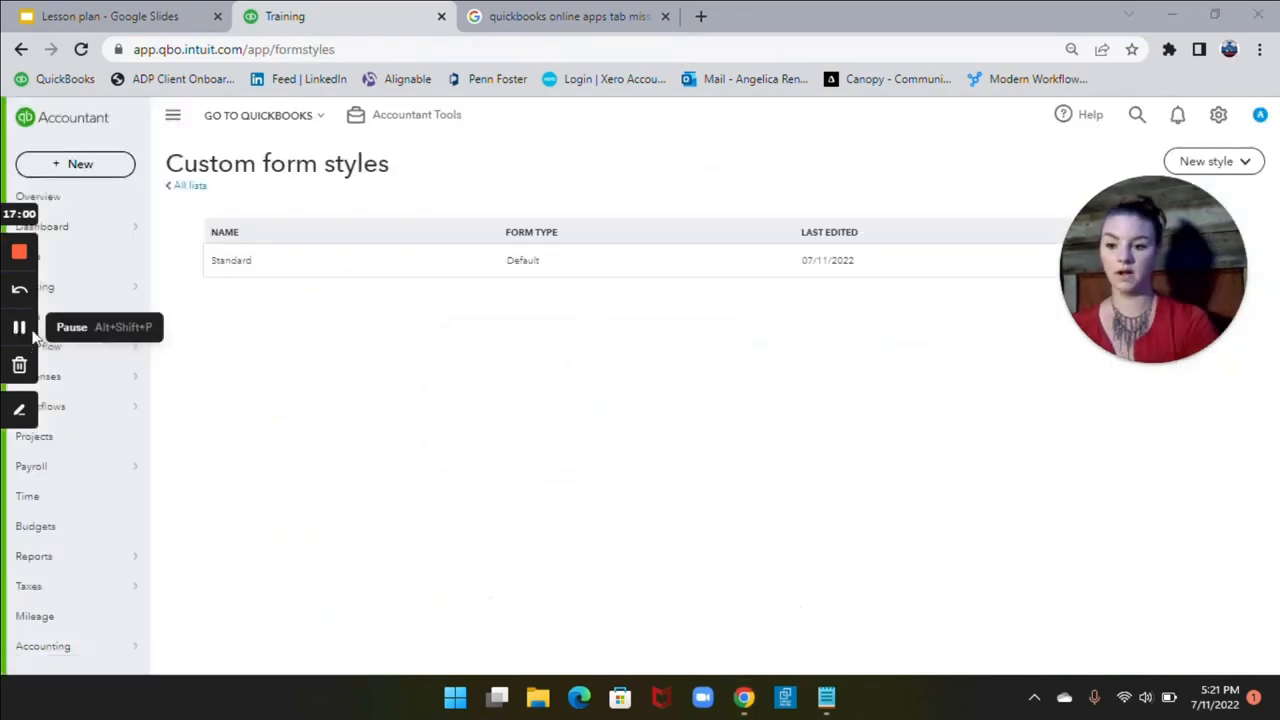
{"action": "left_click", "coordinate": [1214, 118]}
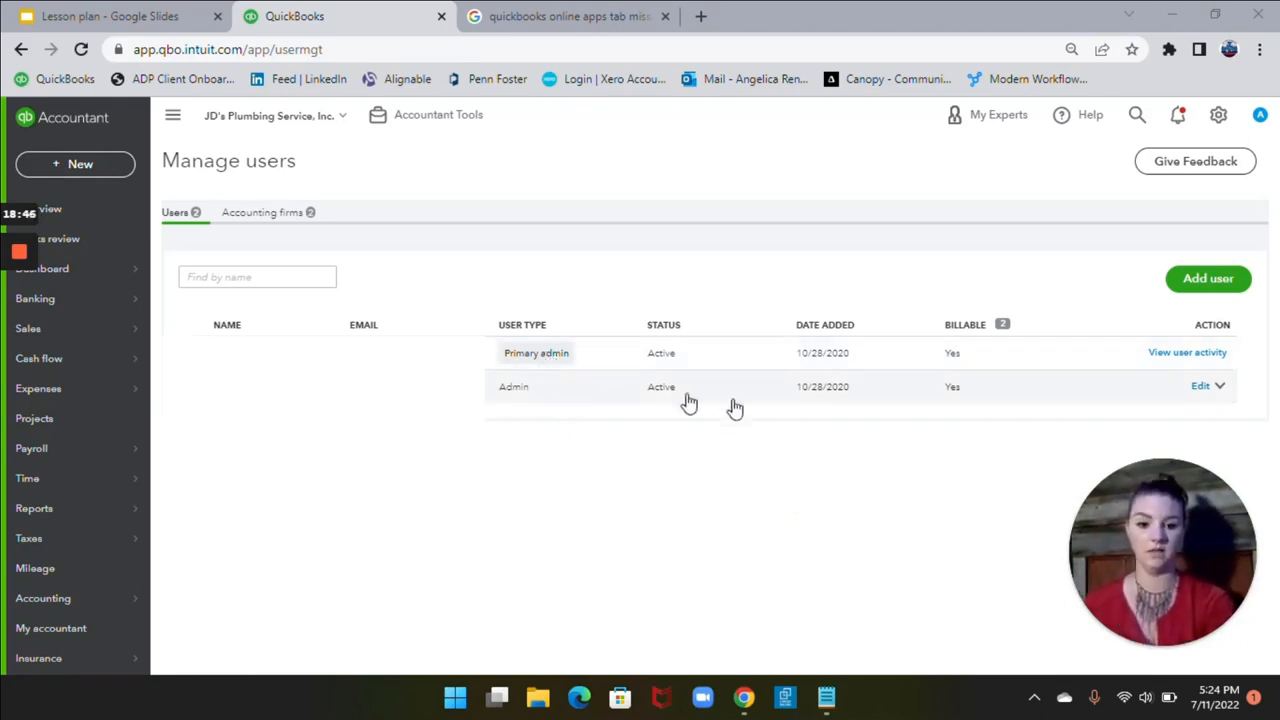
{"action": "left_click", "coordinate": [1208, 389]}
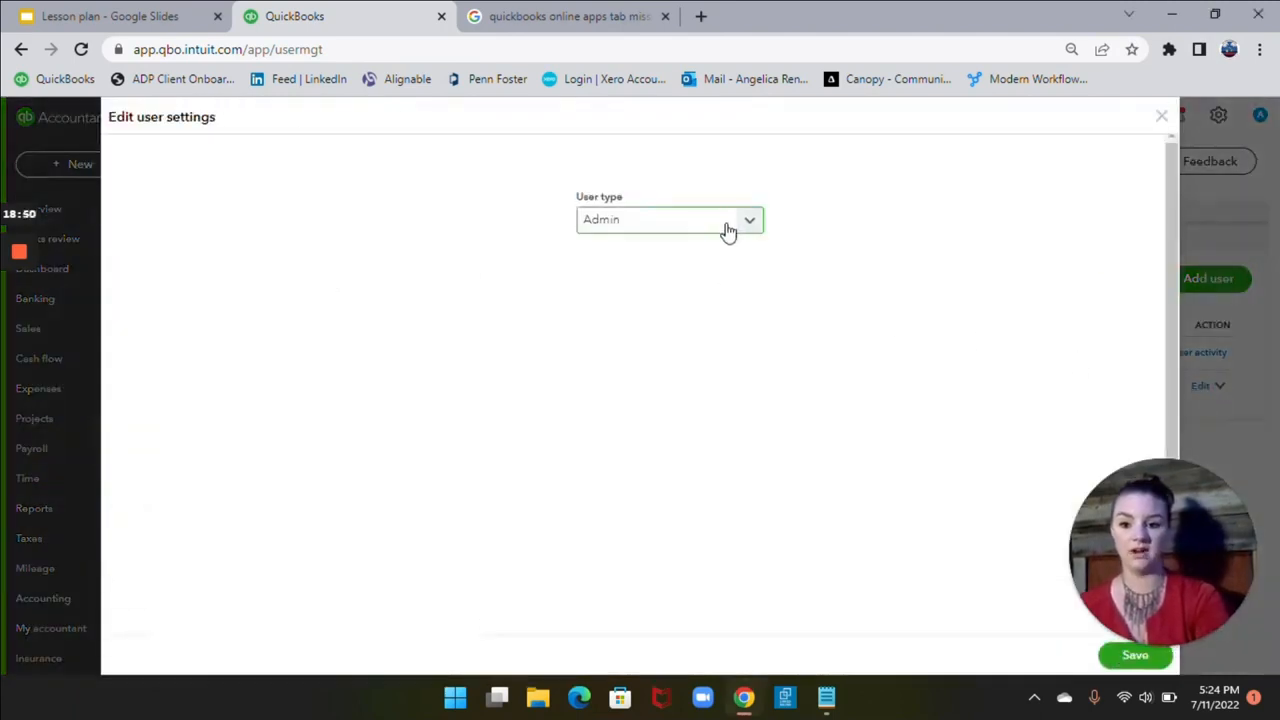
{"action": "left_click", "coordinate": [752, 228]}
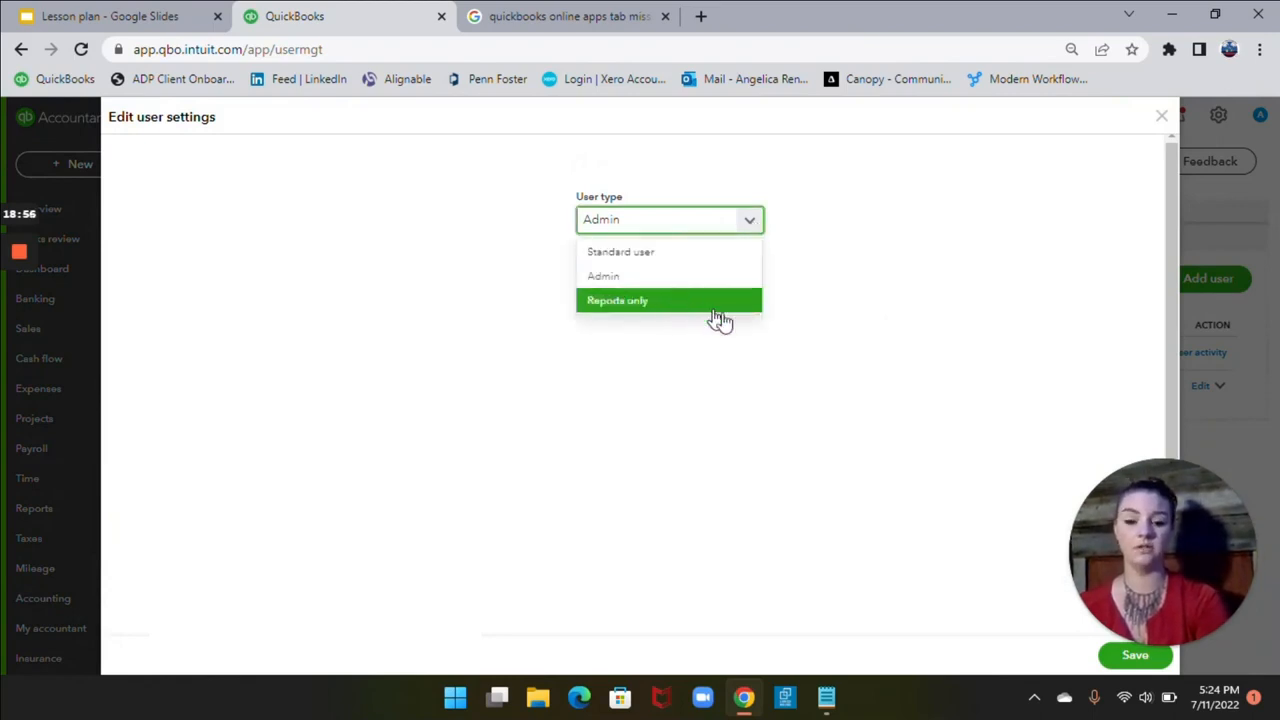
{"action": "left_click", "coordinate": [1165, 124]}
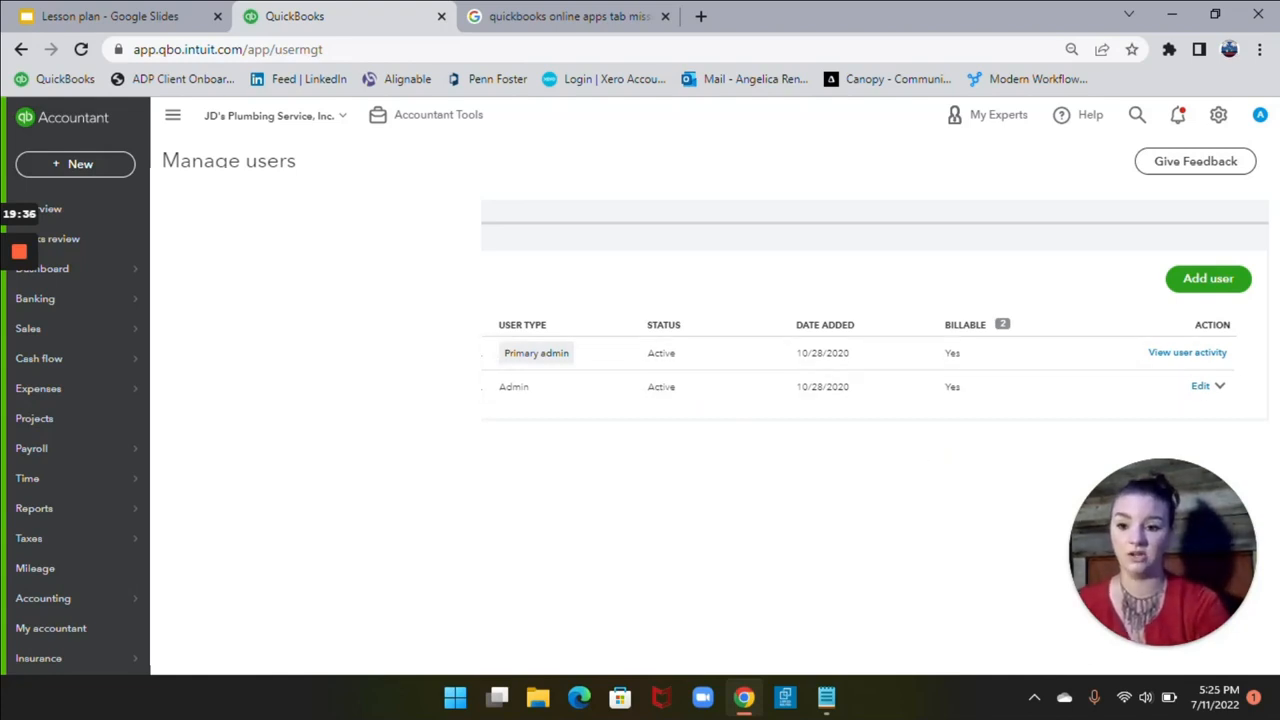
Review the accounting firms with access to the company, compare them with its users, and return to the users list
{"action": "left_click", "coordinate": [267, 211]}
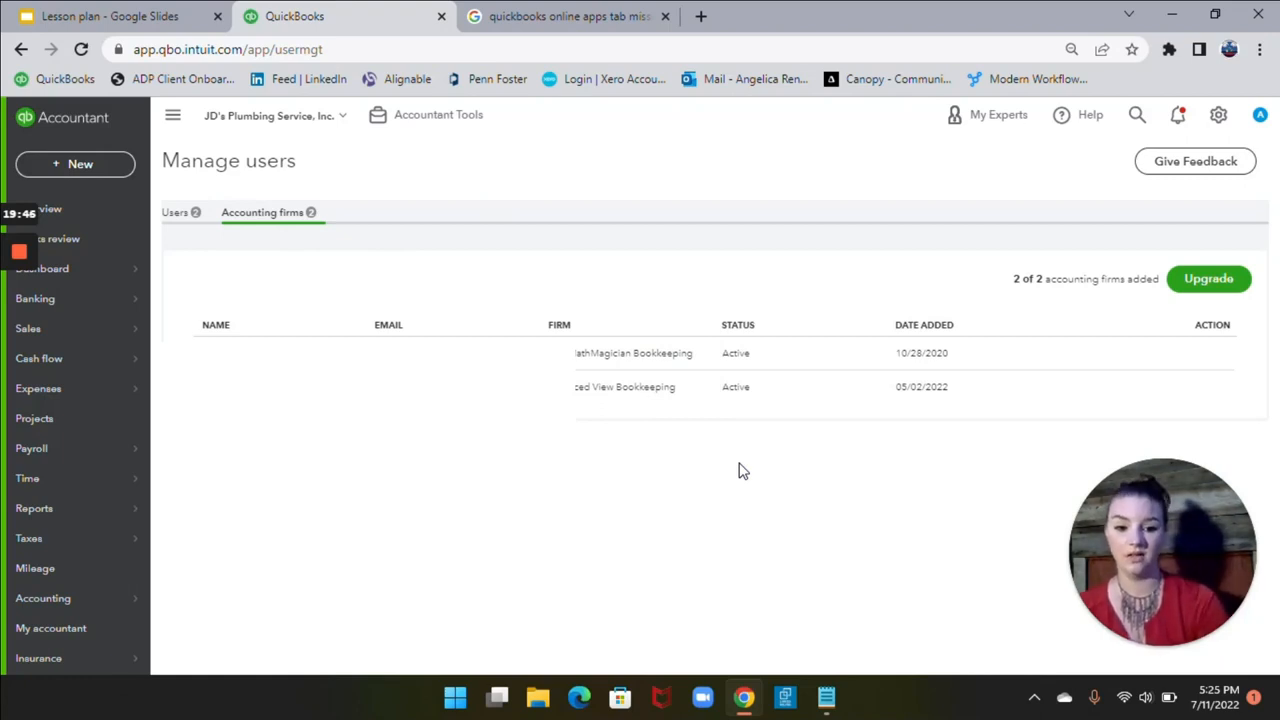
{"action": "left_click", "coordinate": [177, 216]}
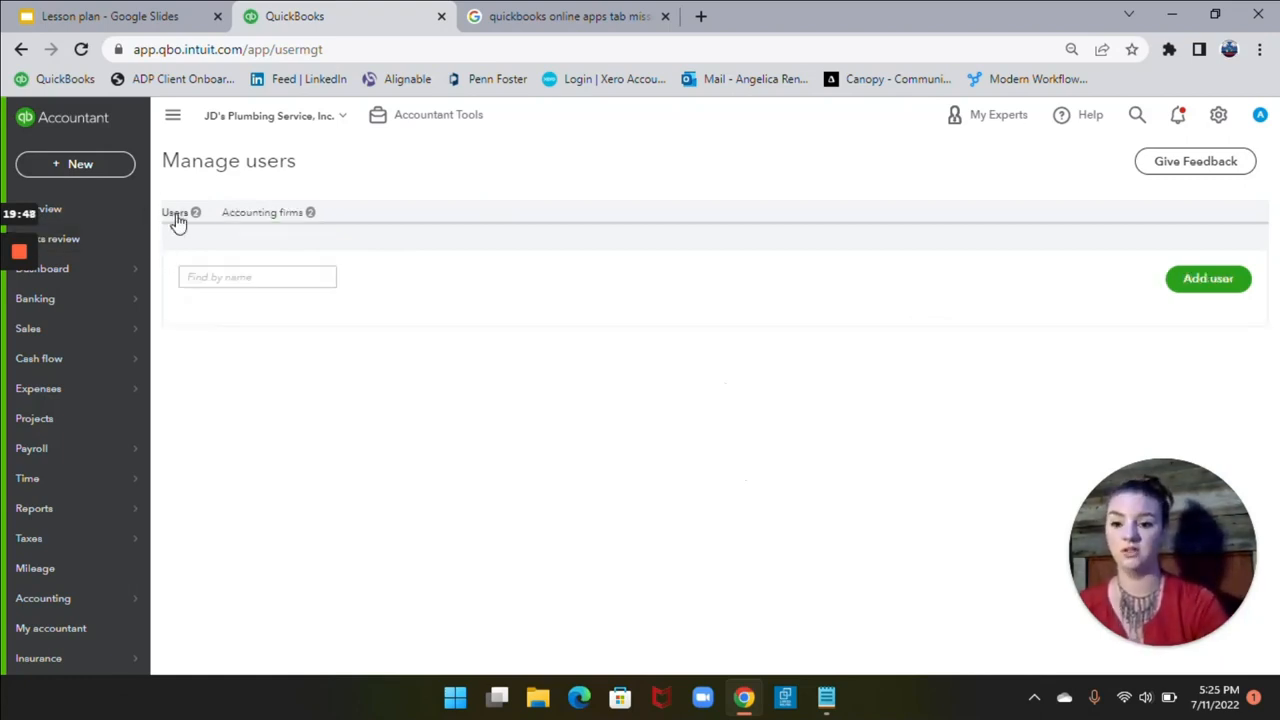
{"action": "left_click", "coordinate": [298, 222]}
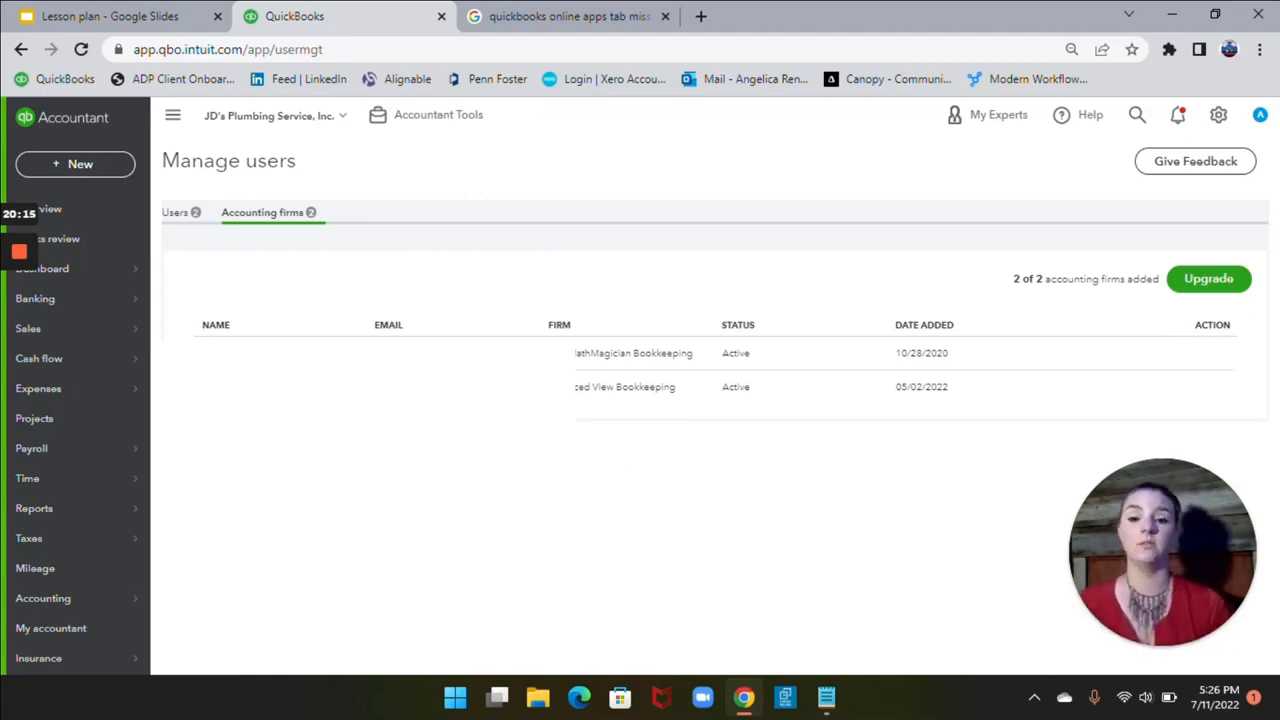
{"action": "left_click", "coordinate": [174, 216]}
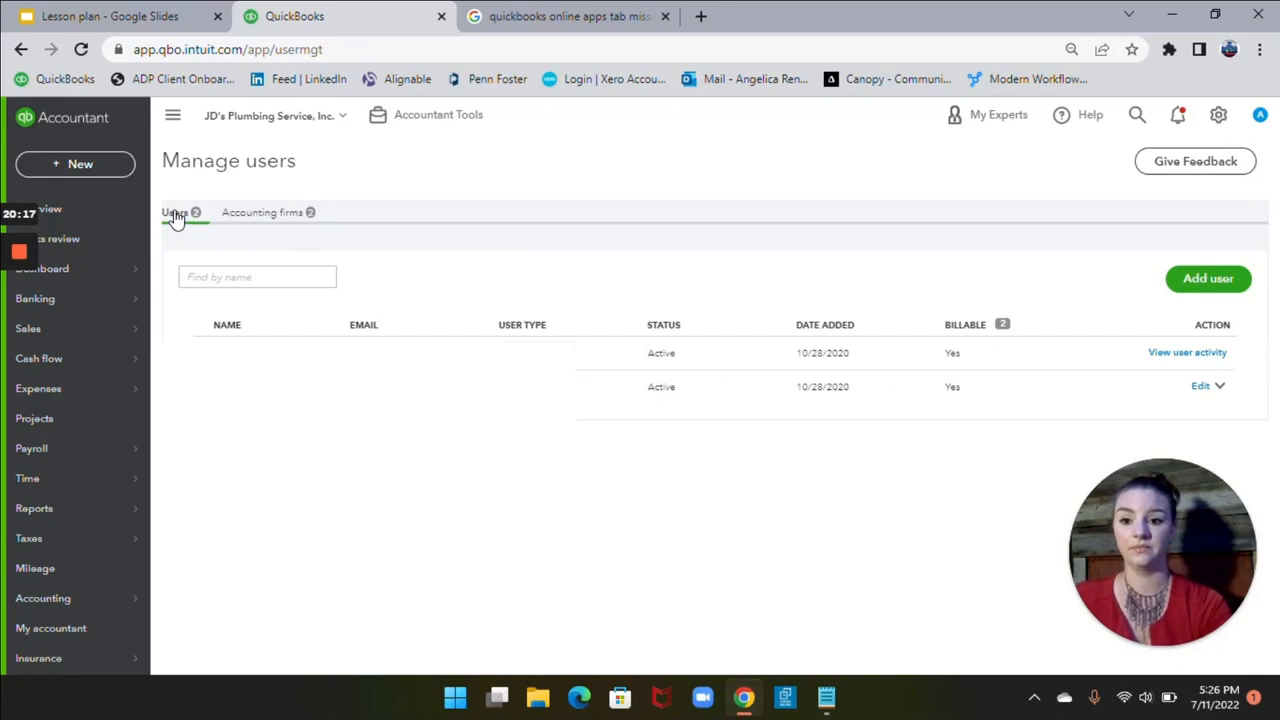
Switch to the Lesson plan presentation in Google Slides and start the slideshow from the Section 3 - Special Client Onboarding Tasks slide
{"action": "left_click", "coordinate": [210, 22]}
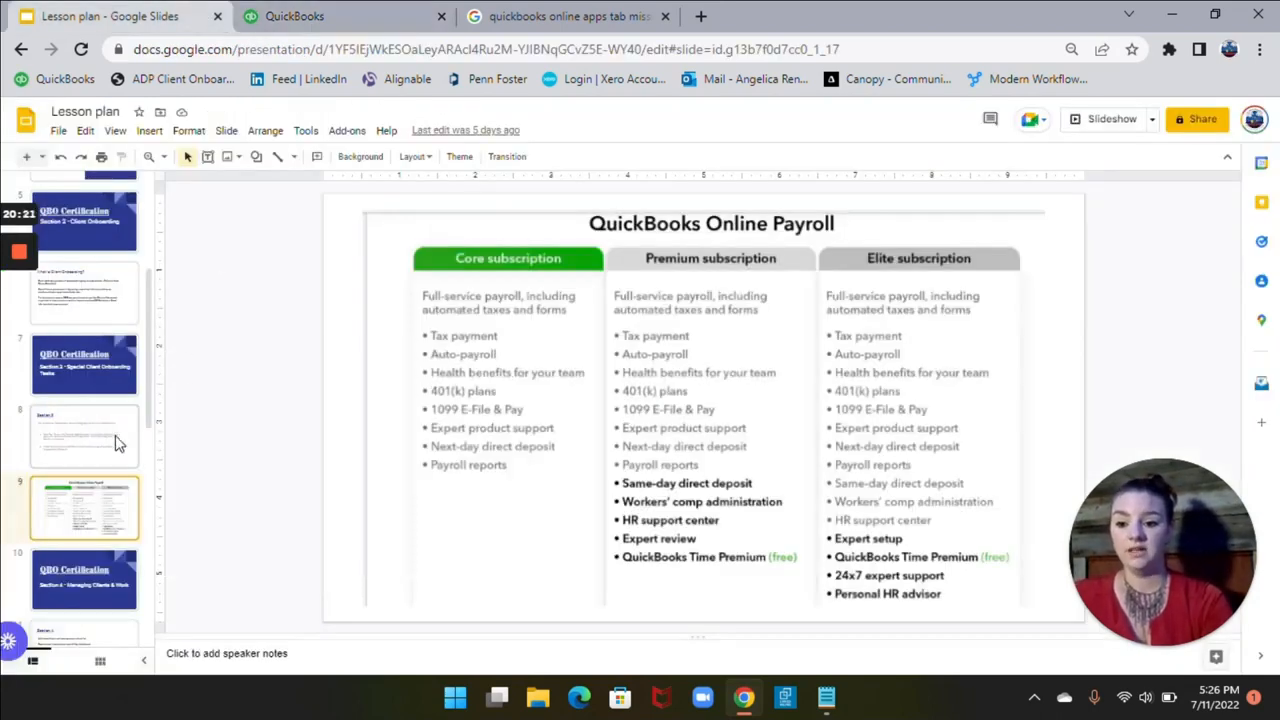
{"action": "left_click", "coordinate": [102, 372]}
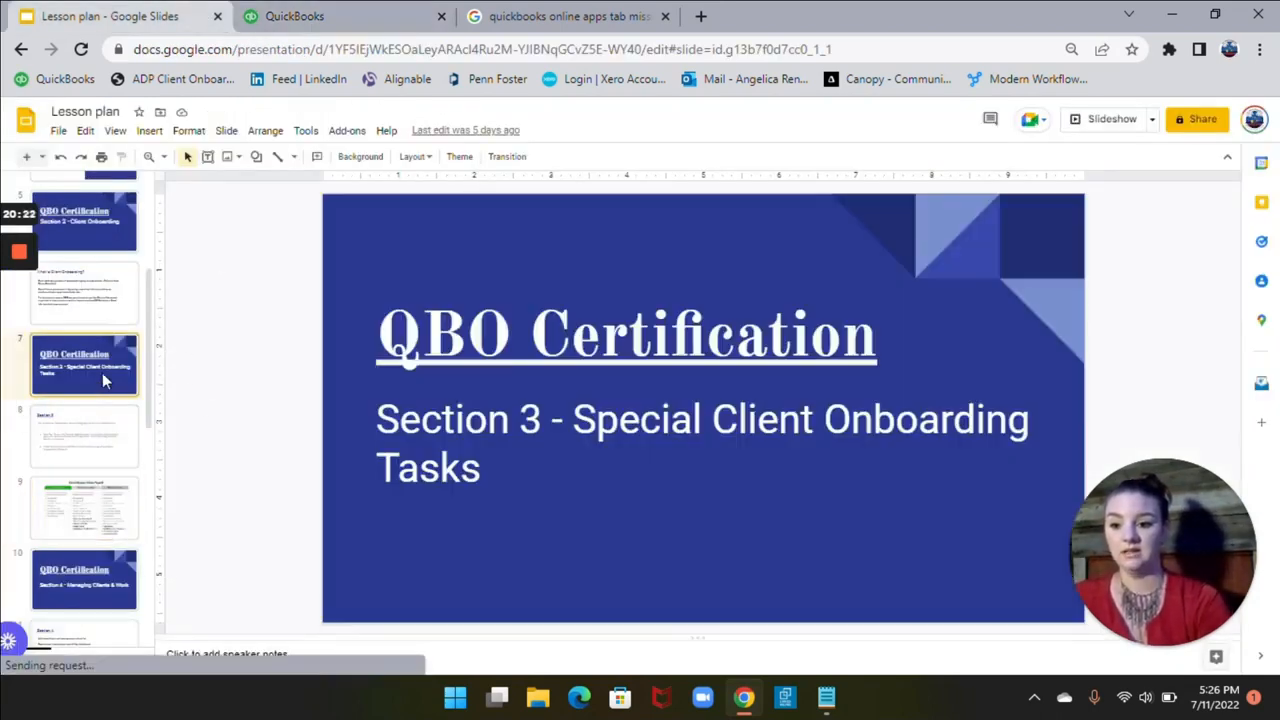
{"action": "left_click", "coordinate": [1112, 119]}
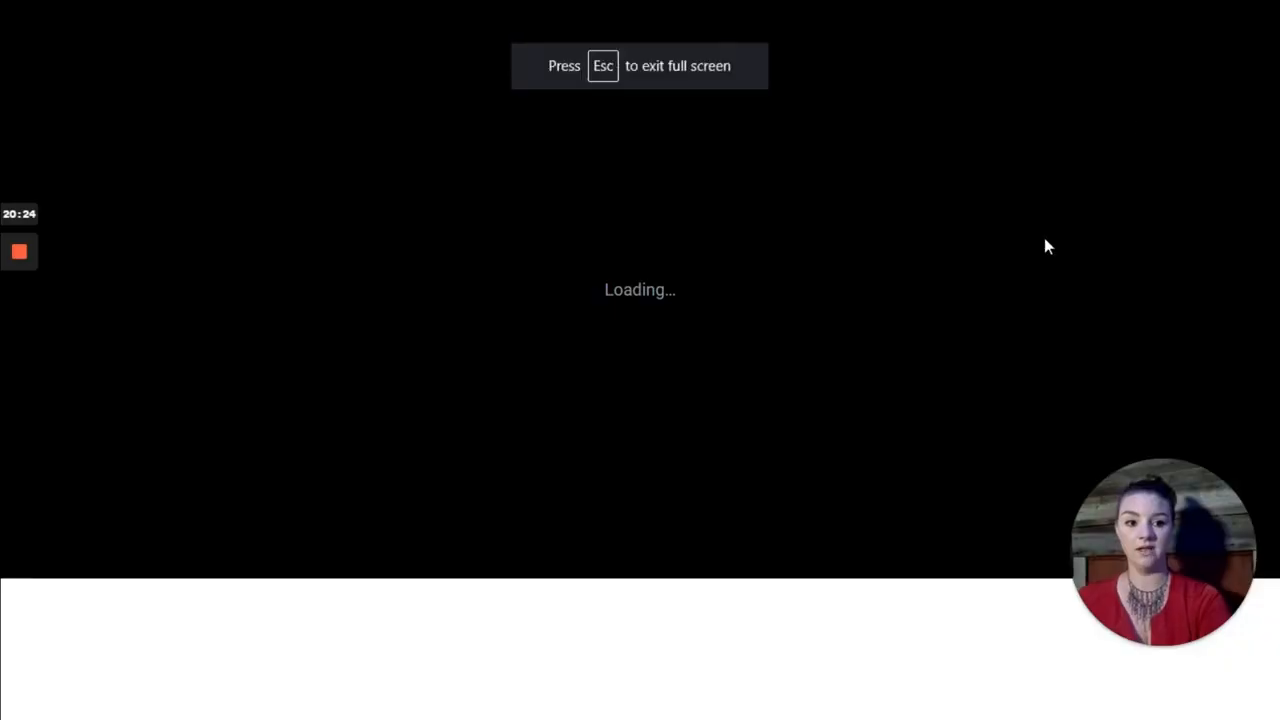